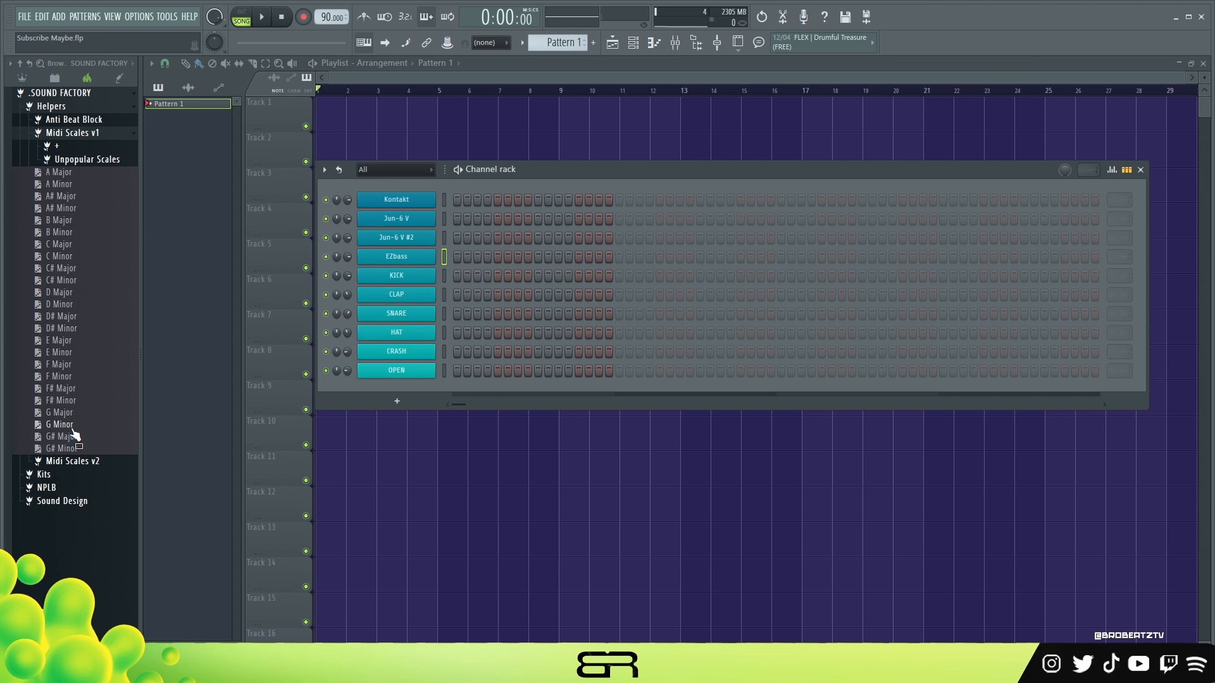
Step: Open the Kontakt channel's piano roll and audition a few notes on the Ilya Efimov Nylon Guitar
left_click_drag(92, 375, 428, 201)
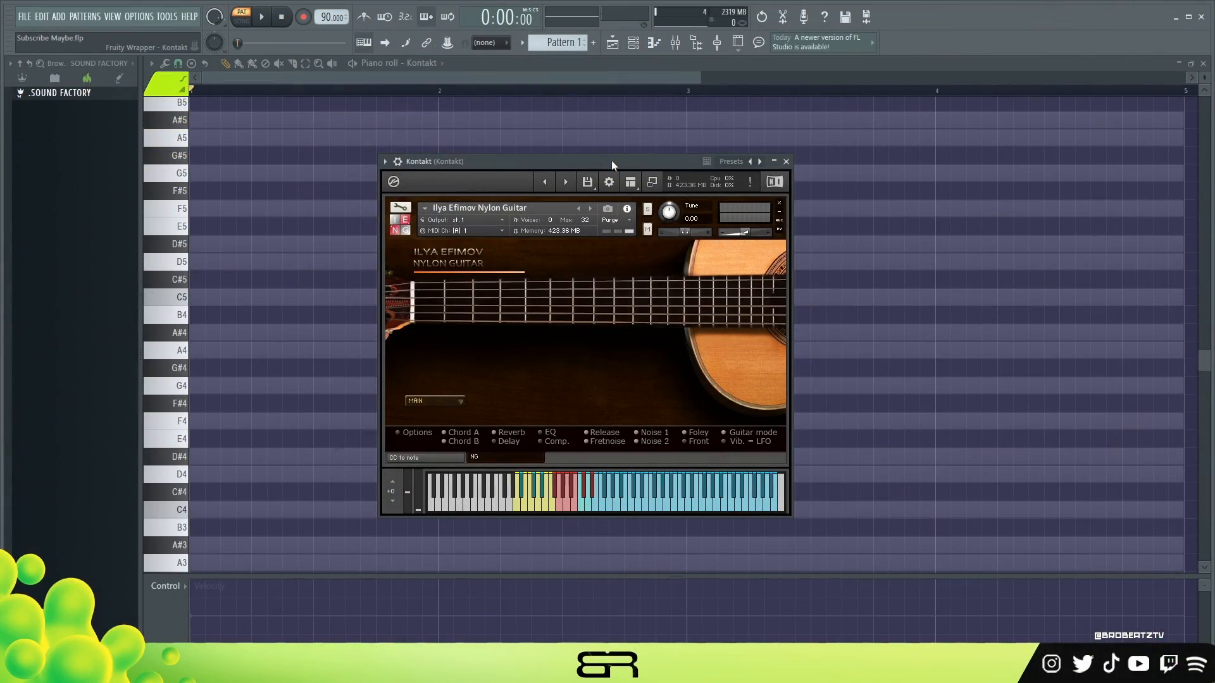
left_click(678, 506)
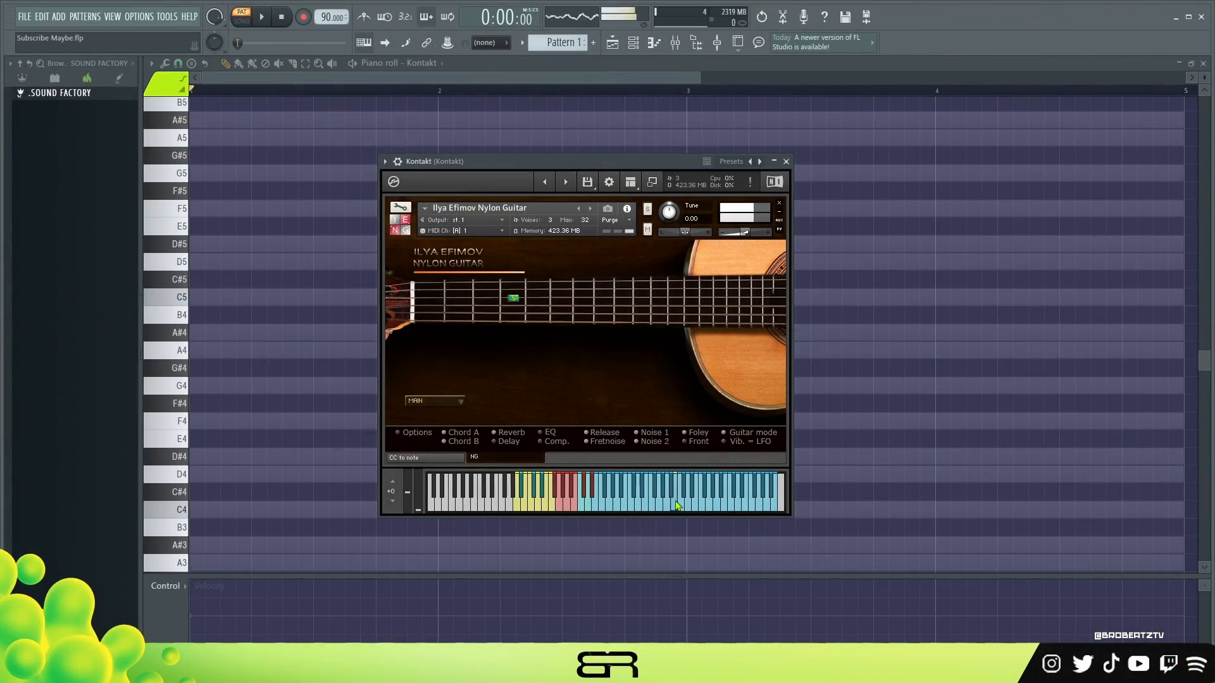
left_click(691, 500)
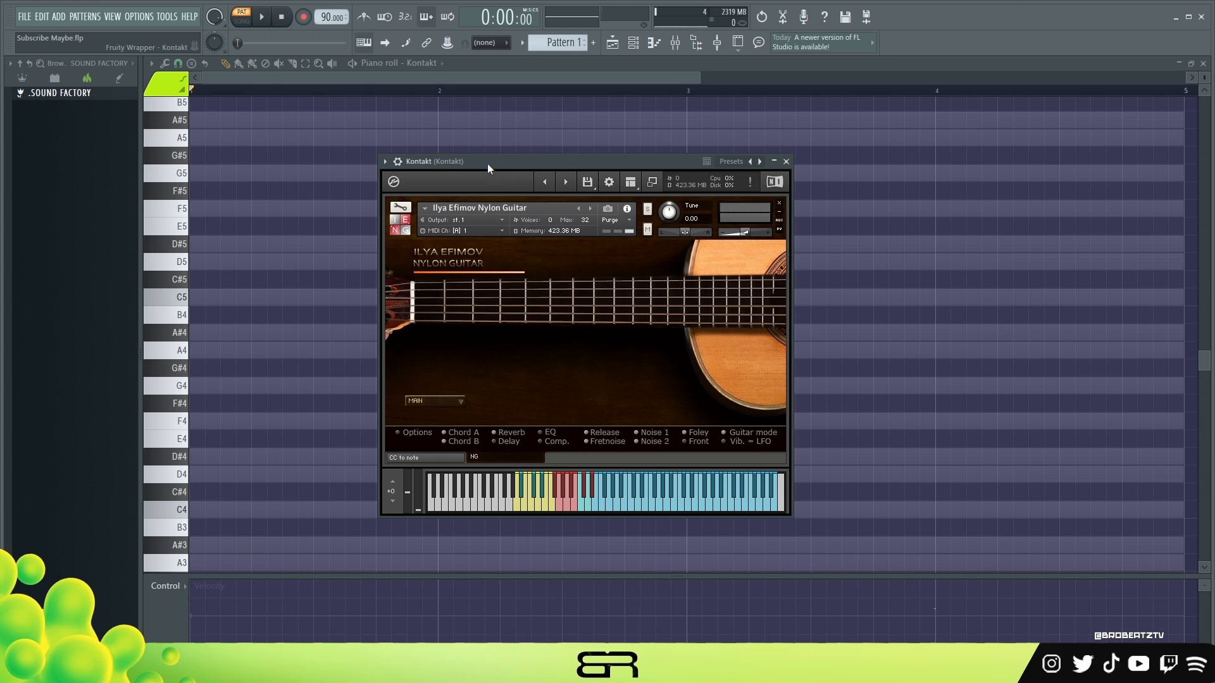
left_click_drag(487, 164, 598, 157)
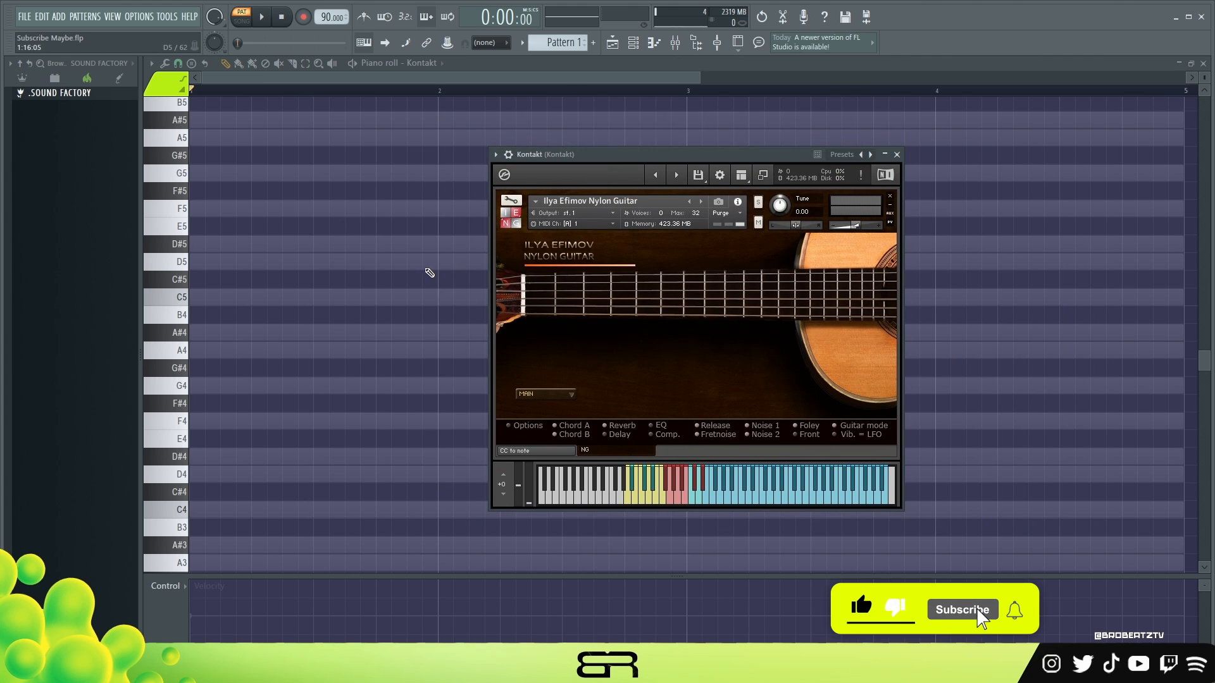
right_click(311, 336)
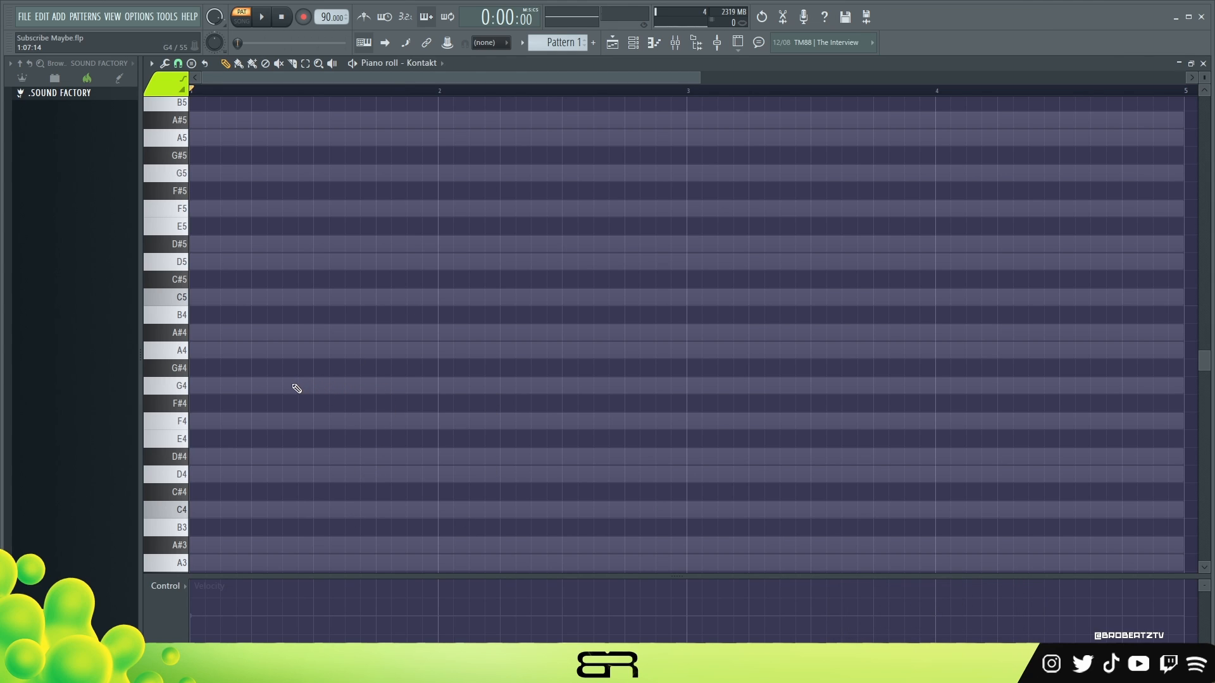
Step: Draw a four-bar root line of one-bar notes: G4, F4, D#4 and D4
left_click(225, 387)
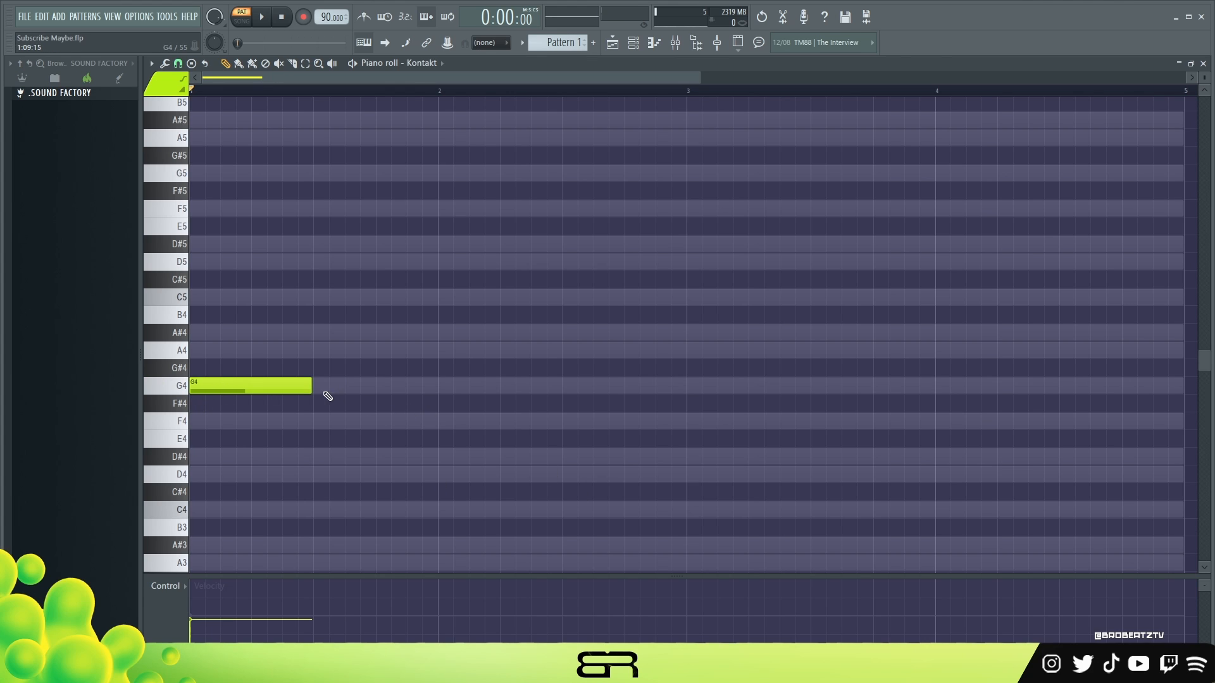
left_click_drag(313, 388, 436, 388)
left_click_drag(421, 358, 971, 488, "ctrl")
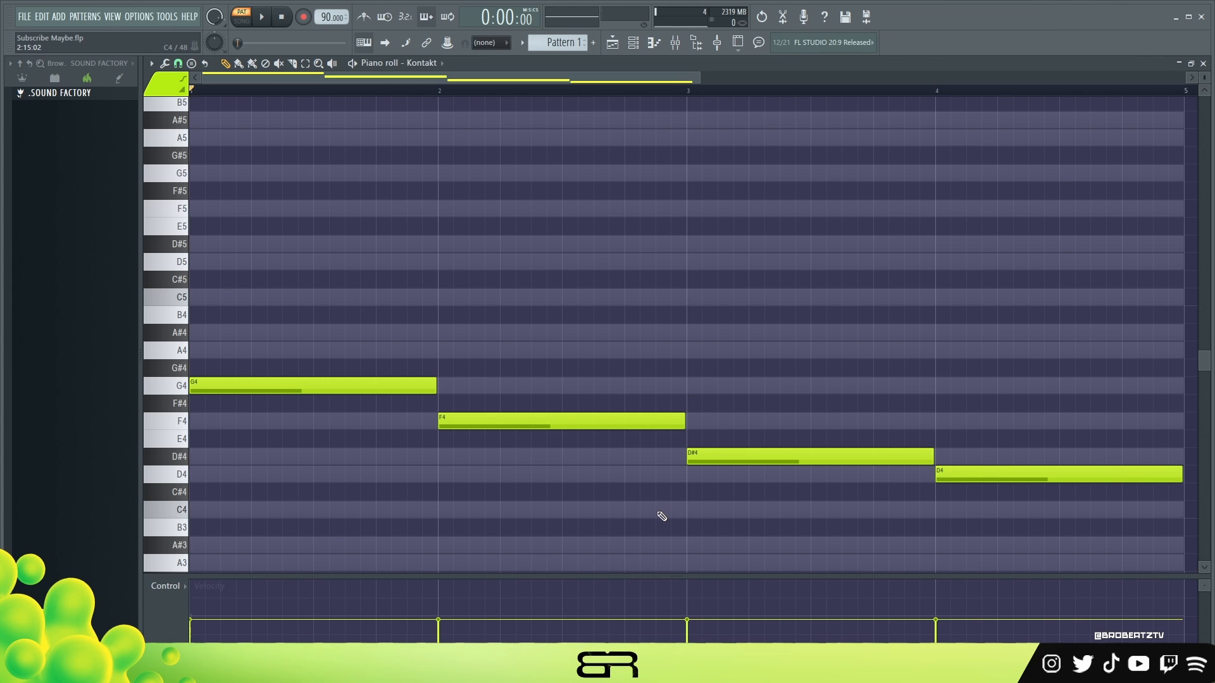
Step: Try stacking C5 and A4 notes above the F4 note in bar 2, and delete them
left_click(551, 416, "ctrl")
left_click_drag(482, 424, 468, 293, "shift")
right_click(460, 332)
left_click_drag(440, 352, 549, 354)
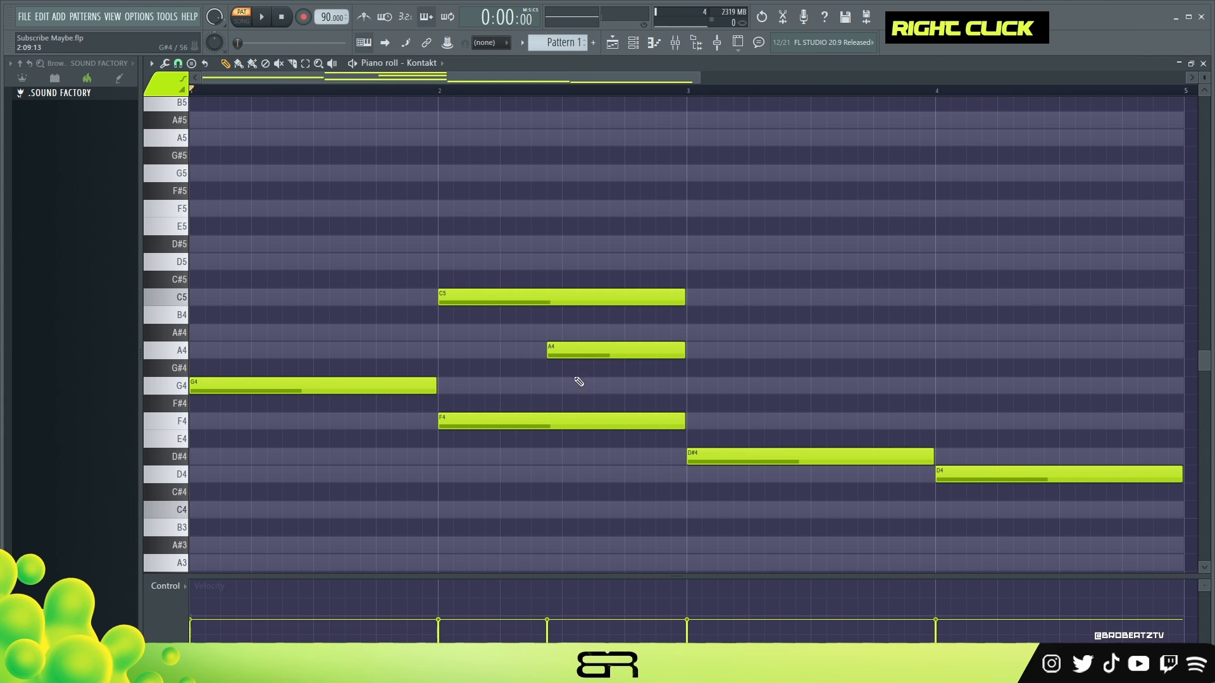
right_click(619, 352)
right_click(567, 297)
left_click_drag(377, 343, 258, 425, "ctrl")
left_click_drag(214, 386, 223, 266, "shift")
key("ctrl+Down")
left_click_drag(244, 482, 975, 486, "shift")
right_click(963, 476)
right_click(381, 479)
Step: Place a half-bar A#4 note in the second half of bar 2 and shorten the F4 note to half a bar
left_click_drag(219, 314, 590, 333, "ctrl")
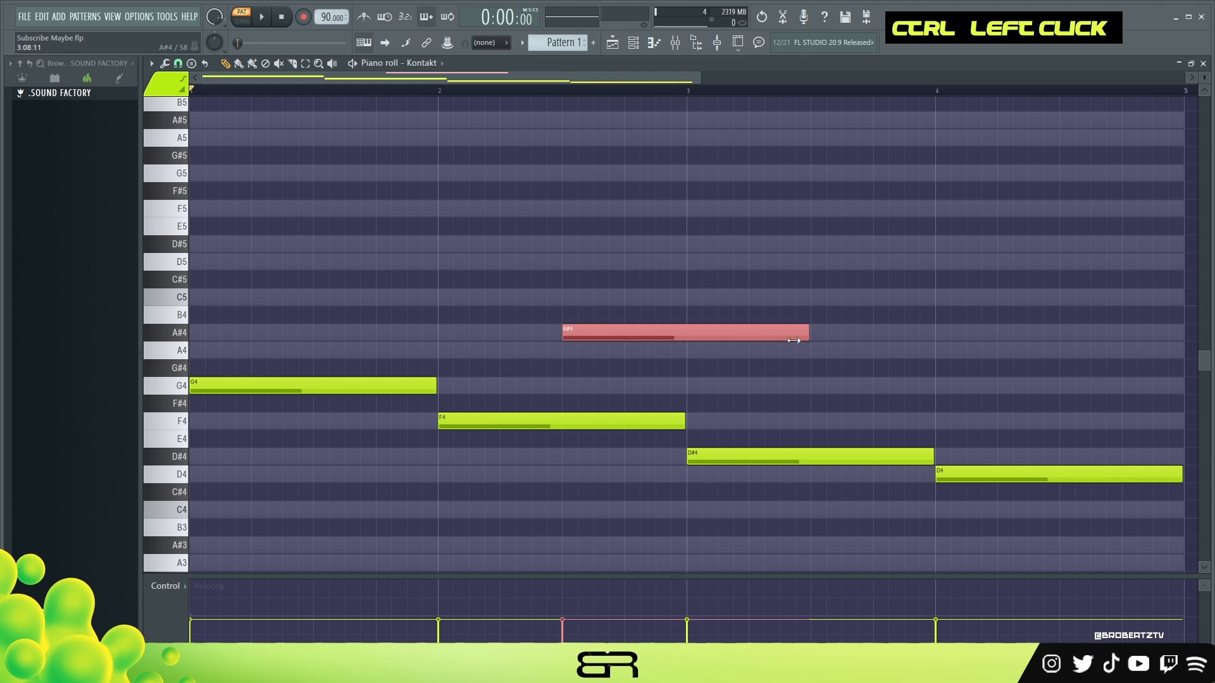
left_click_drag(807, 337, 681, 348)
left_click_drag(685, 422, 563, 423, "alt")
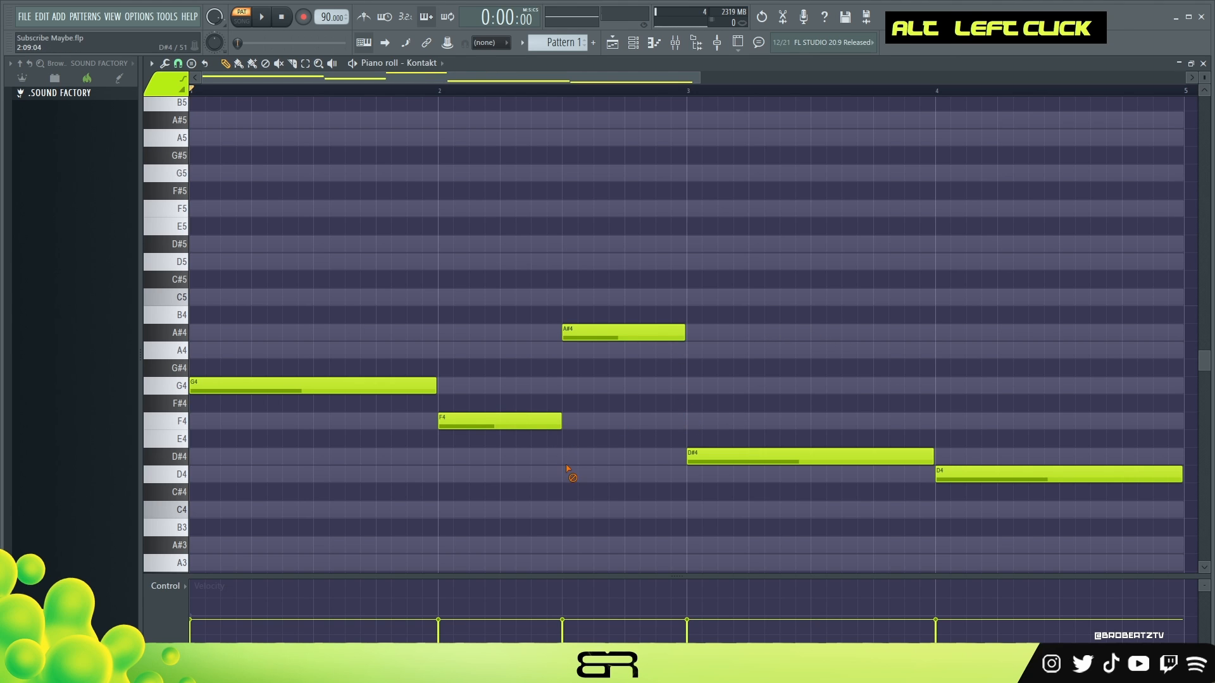
Step: Audition the root notes across the four bars of the piano roll
right_click(309, 351, "alt")
right_click(496, 393, "alt")
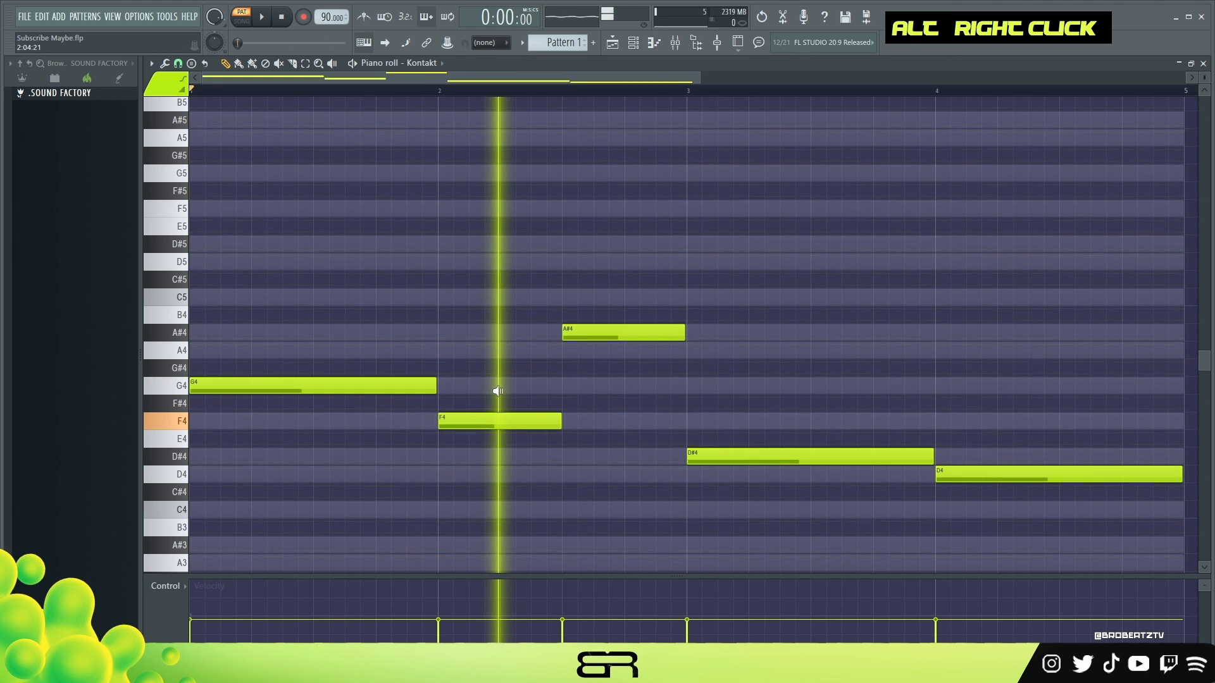
right_click(724, 407, "alt")
right_click(1009, 455, "alt")
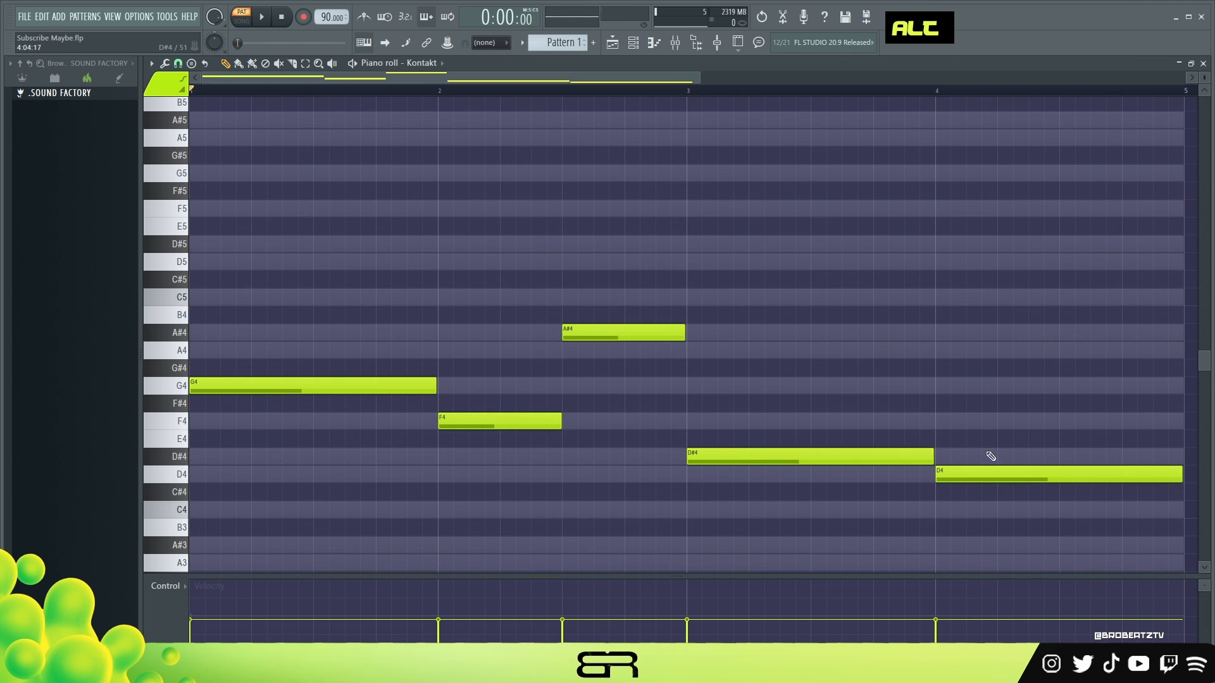
Step: Stamp a Minor 9th chord at the start of bar 1 and shift it to start on G4
scroll(310, 422, "up", 3)
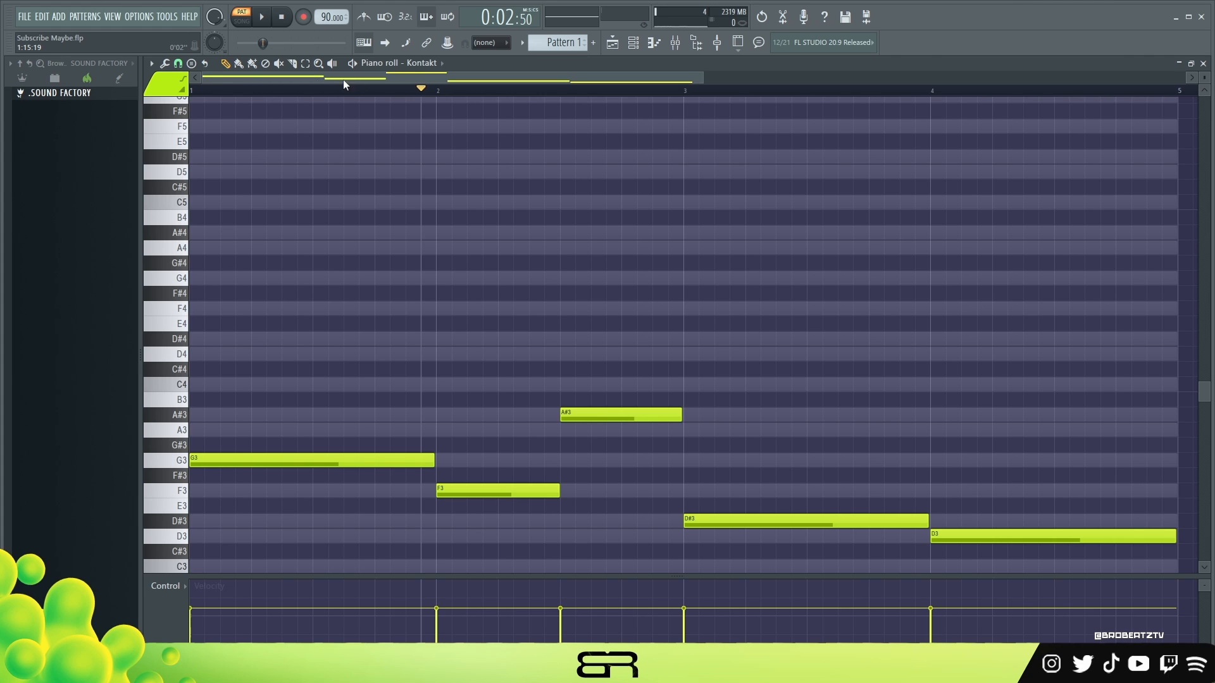
left_click(178, 63)
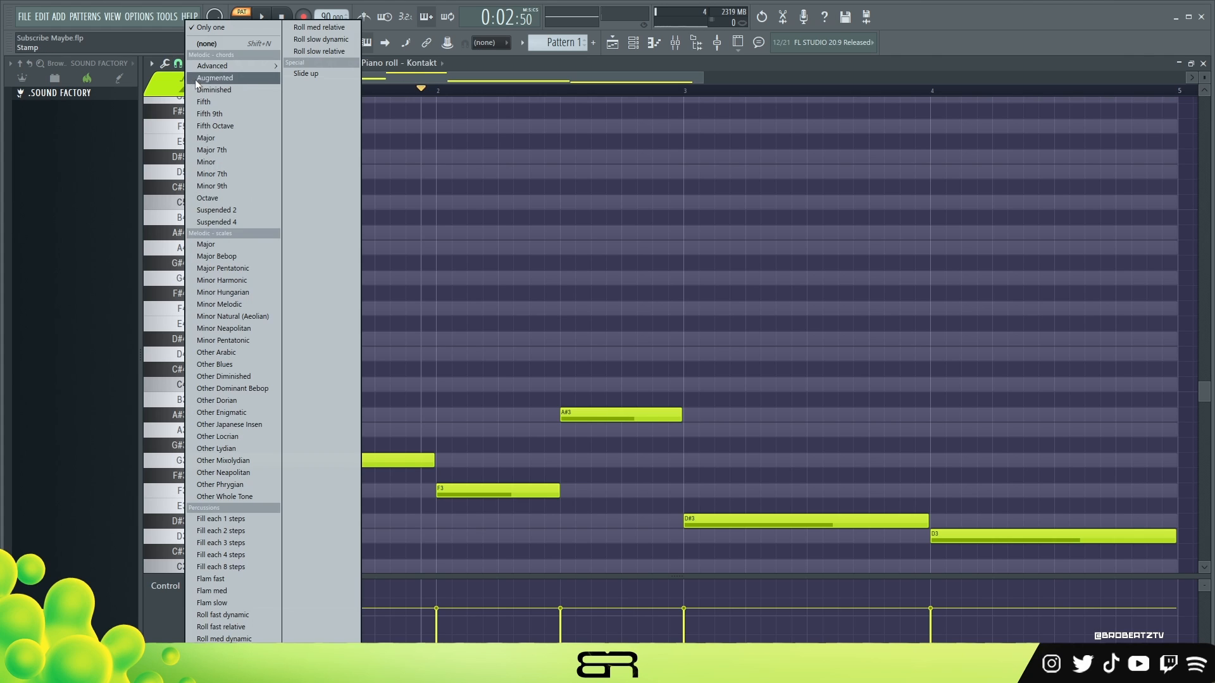
left_click(215, 174)
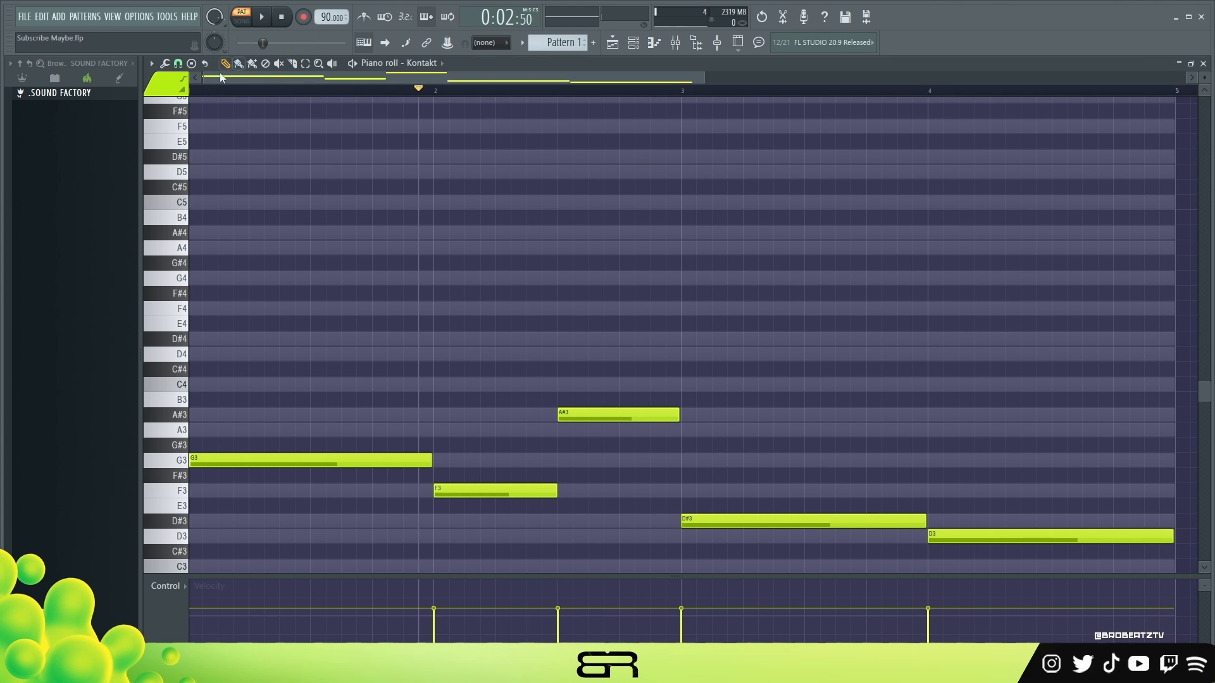
left_click(192, 64)
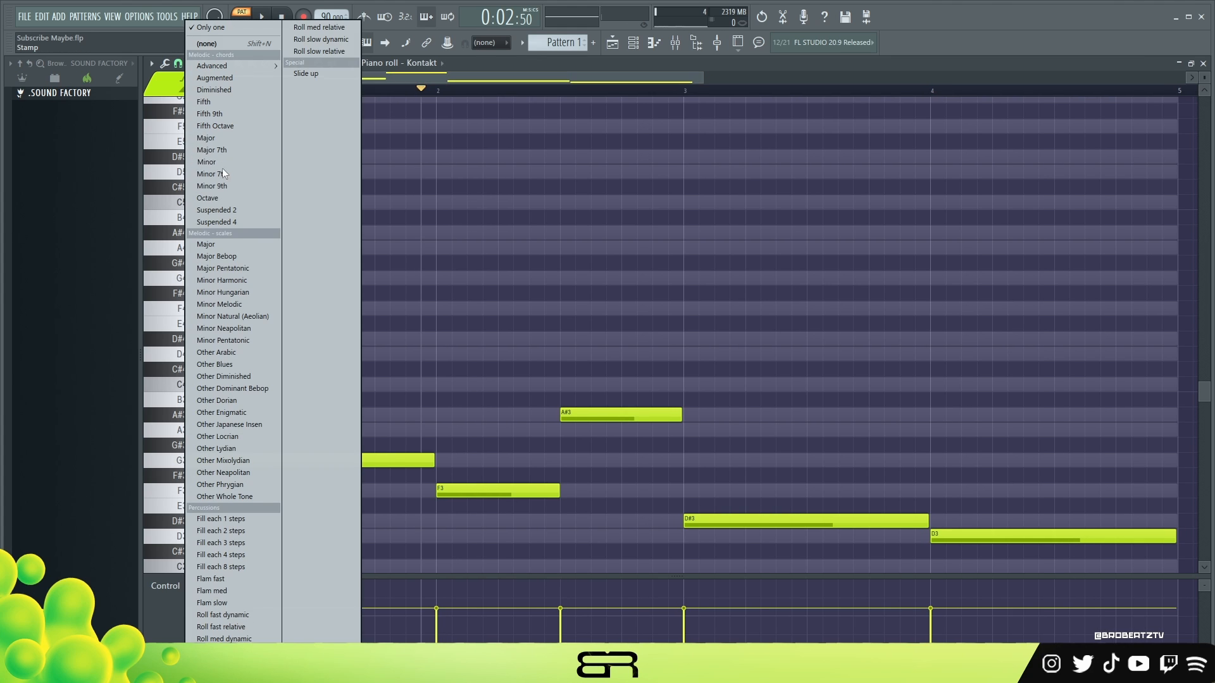
left_click(216, 185)
left_click(191, 445)
key("Down")
key("ctrl+Up")
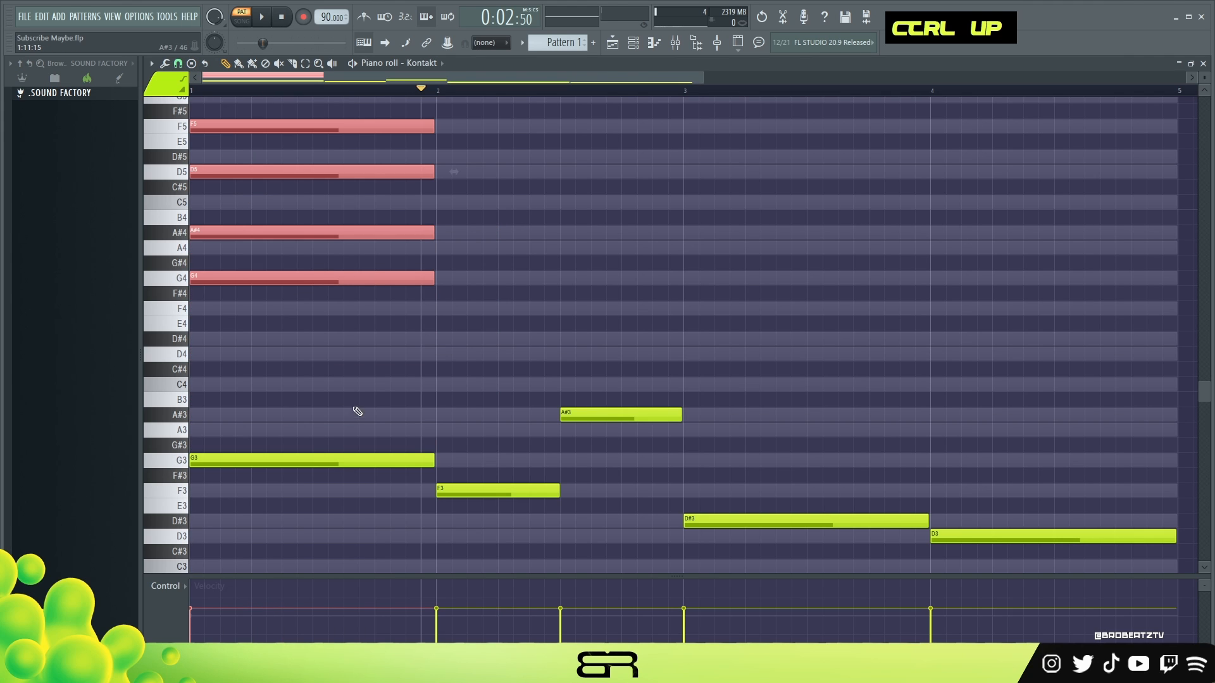
Step: Remove the stamped chord from bar 1, keeping only the root notes
left_click(355, 408, "ctrl")
scroll(348, 396, "up", 4)
right_click(335, 248)
scroll(325, 420, "down", 3)
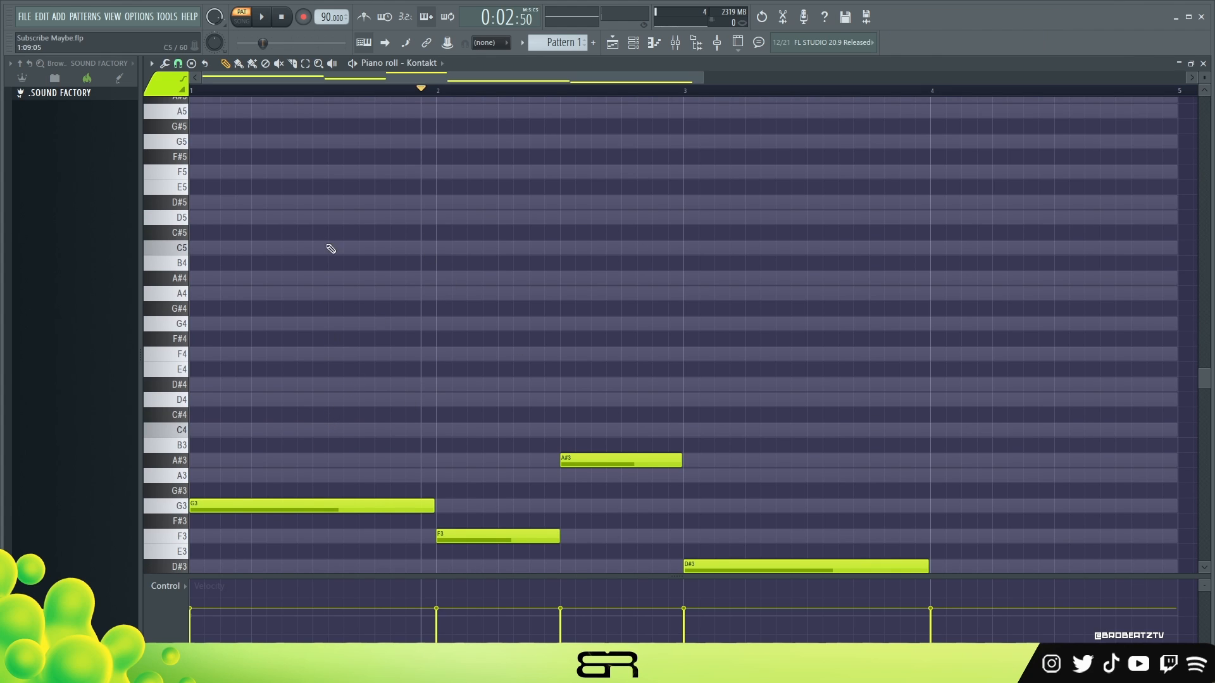
Step: Build a one-bar chord of G4, A#4, D5, F5 and A5 above the G3 root note in bar 1
left_click(231, 501, "ctrl")
left_click(231, 503, "shift")
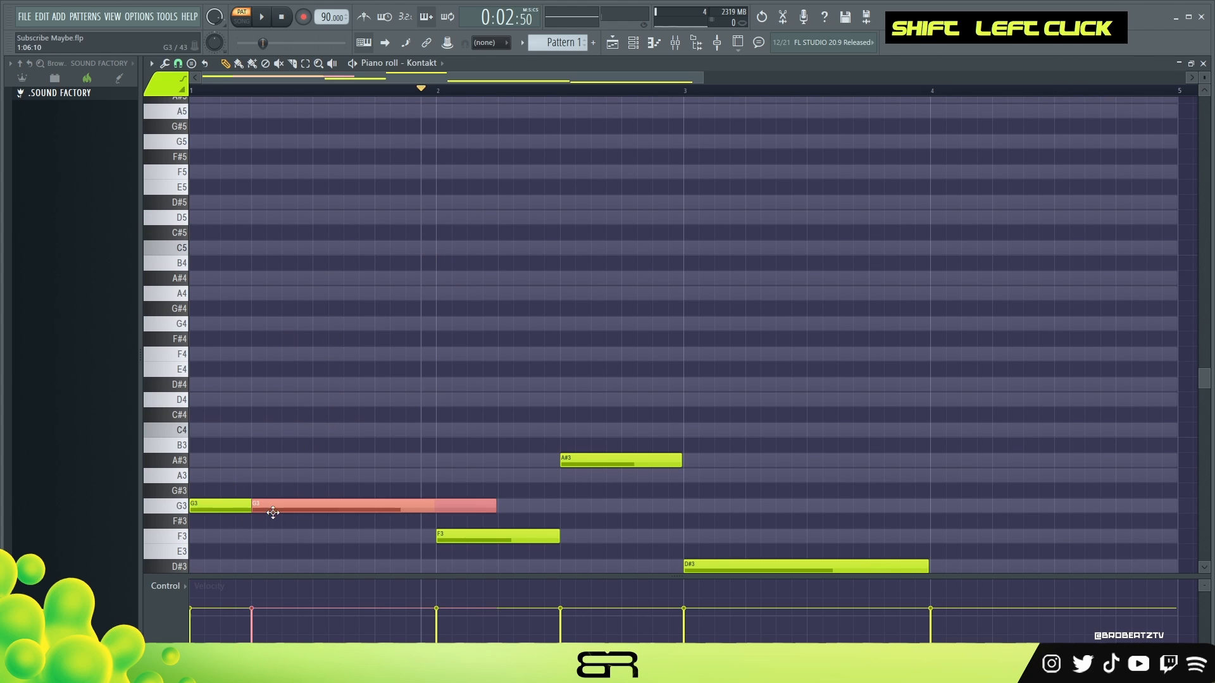
key("ctrl+Up")
right_click(238, 307)
left_click(228, 324, "ctrl")
left_click(193, 323, "shift")
left_click_drag(178, 324, 194, 112)
left_click_drag(385, 380, 226, 100)
Step: Nudge the five bar-1 chord notes slightly later in time and compare the playback before and after
key("space")
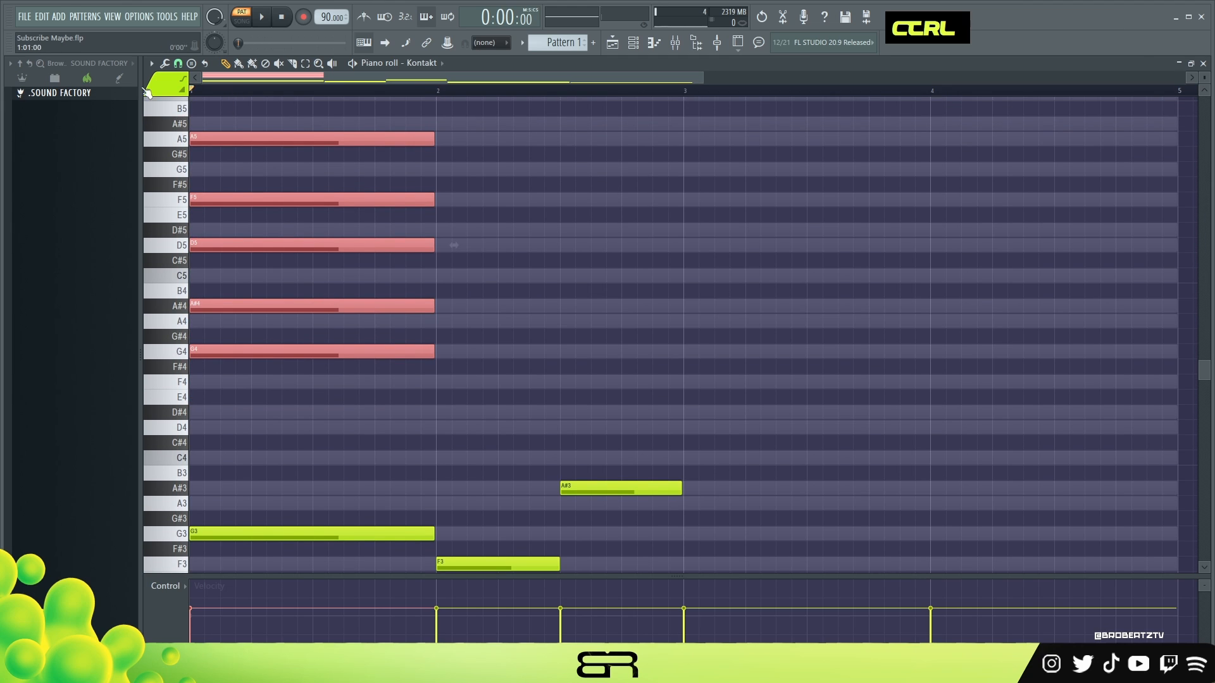
key("space")
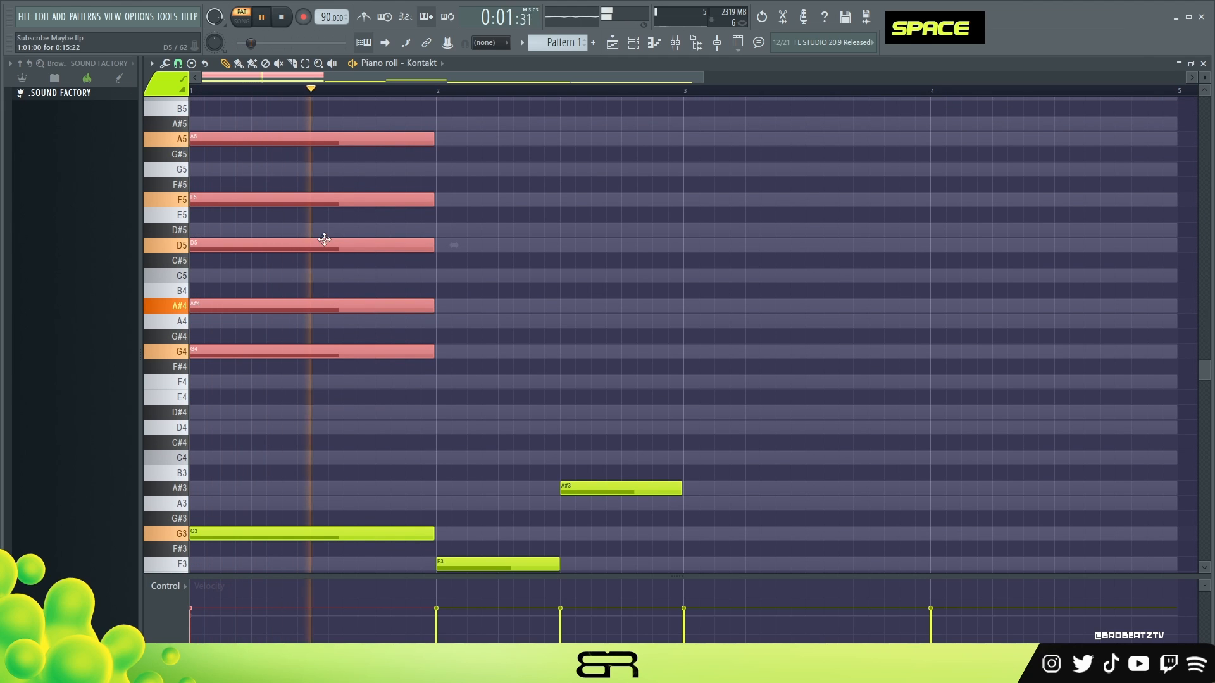
key("space")
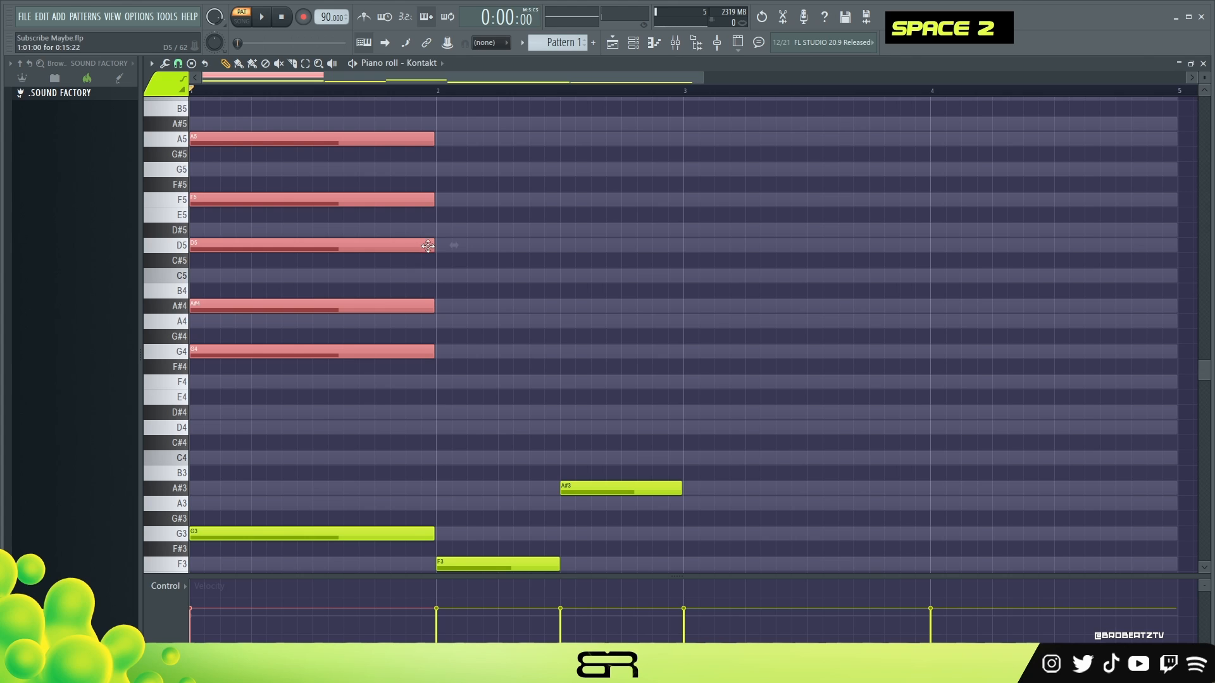
scroll(227, 236, "down", 1, "shift")
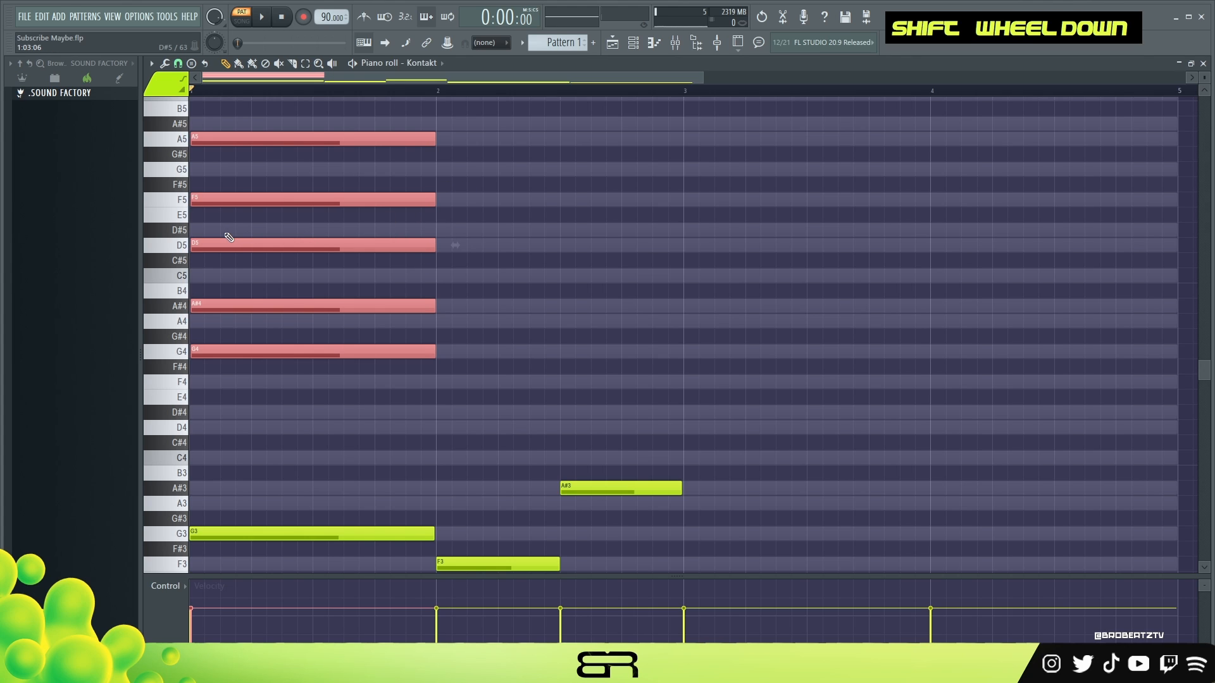
key("space")
key("space")
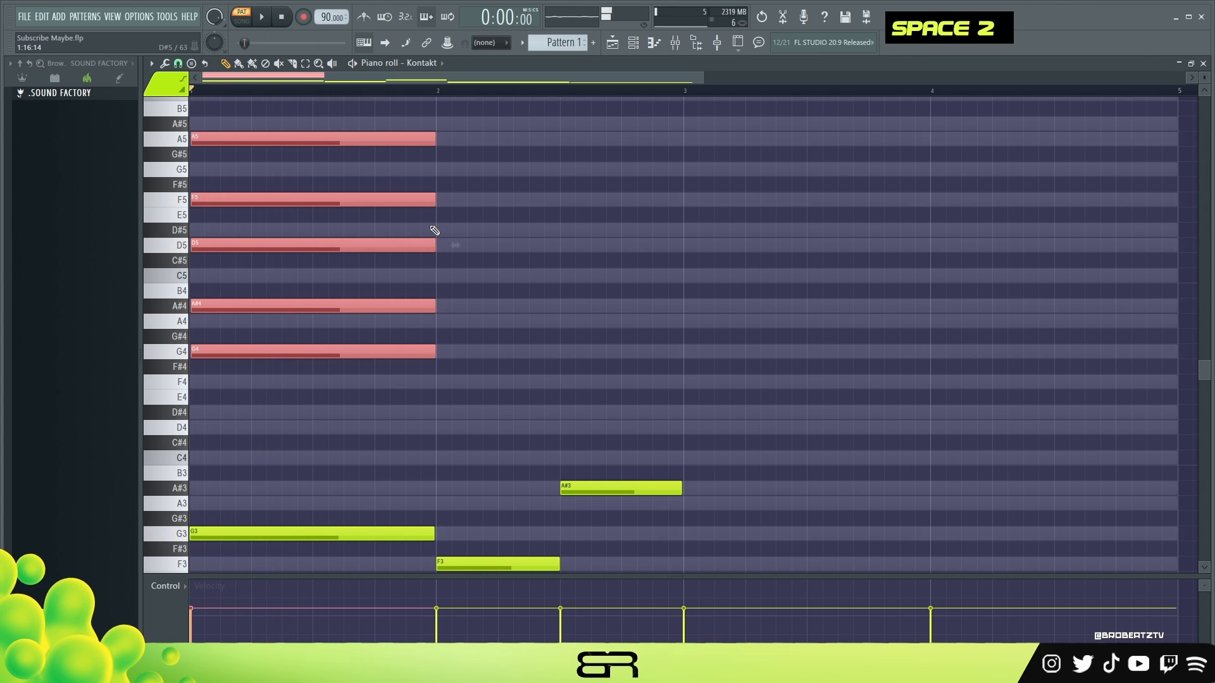
right_click(599, 316)
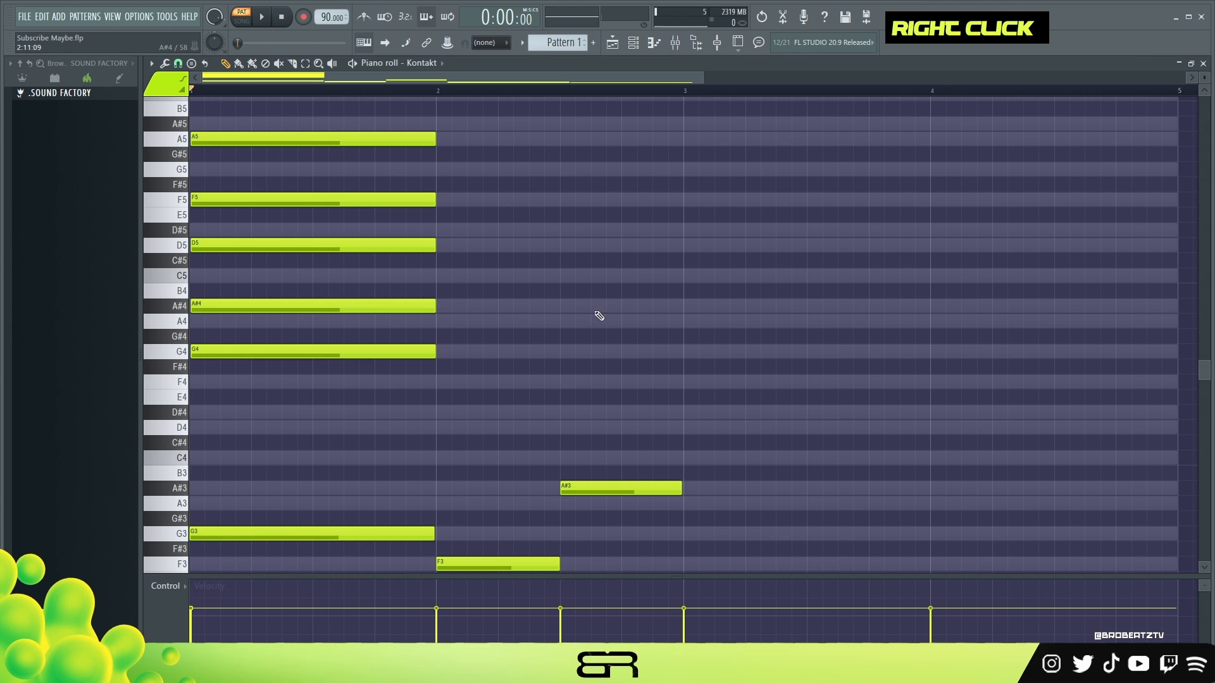
Step: Build a half-bar chord of F4, A4, C5, D#5 and G5 at the start of bar 2 and play it back
left_click_drag(395, 102, 269, 436, "ctrl")
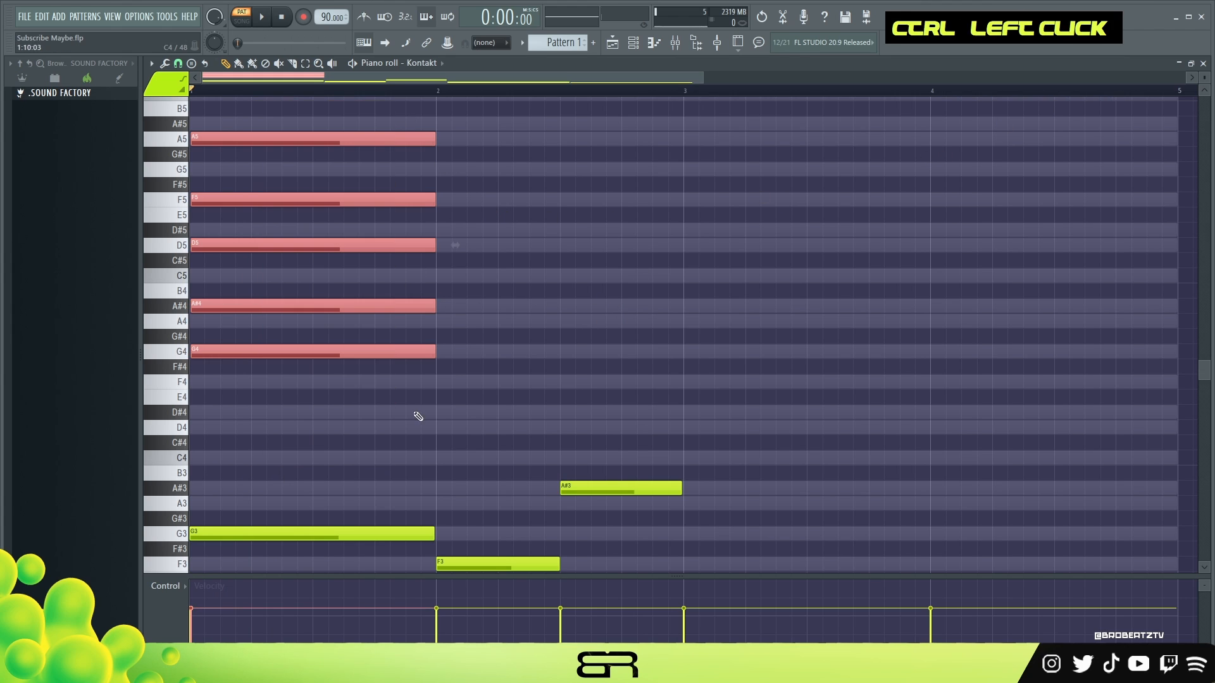
right_click(465, 367)
scroll(527, 304, "down", 1)
mouse_move(451, 520)
left_mouse_down("shift")
mouse_move(529, 521)
mouse_move(451, 521)
mouse_move(443, 336)
mouse_move(486, 325)
mouse_move(457, 276)
mouse_move(502, 229)
mouse_move(456, 226)
mouse_move(451, 118)
left_mouse_up("shift")
scroll(497, 225, "up", 2)
right_click(361, 105)
key("space")
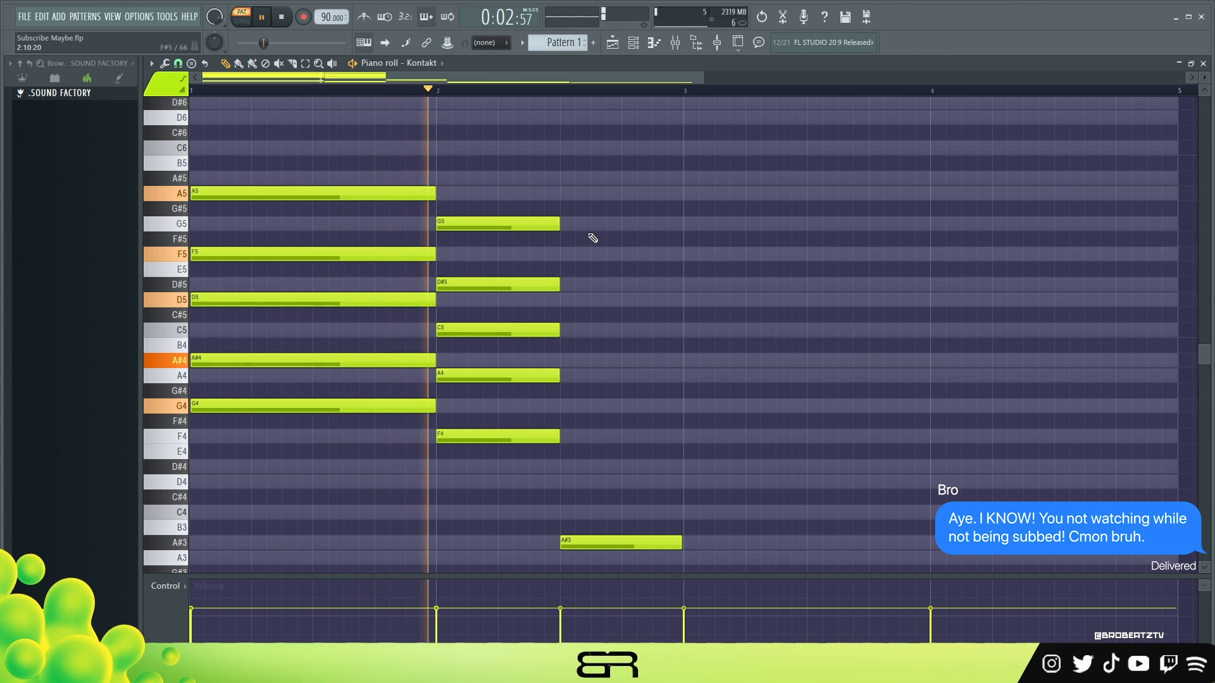
key("space")
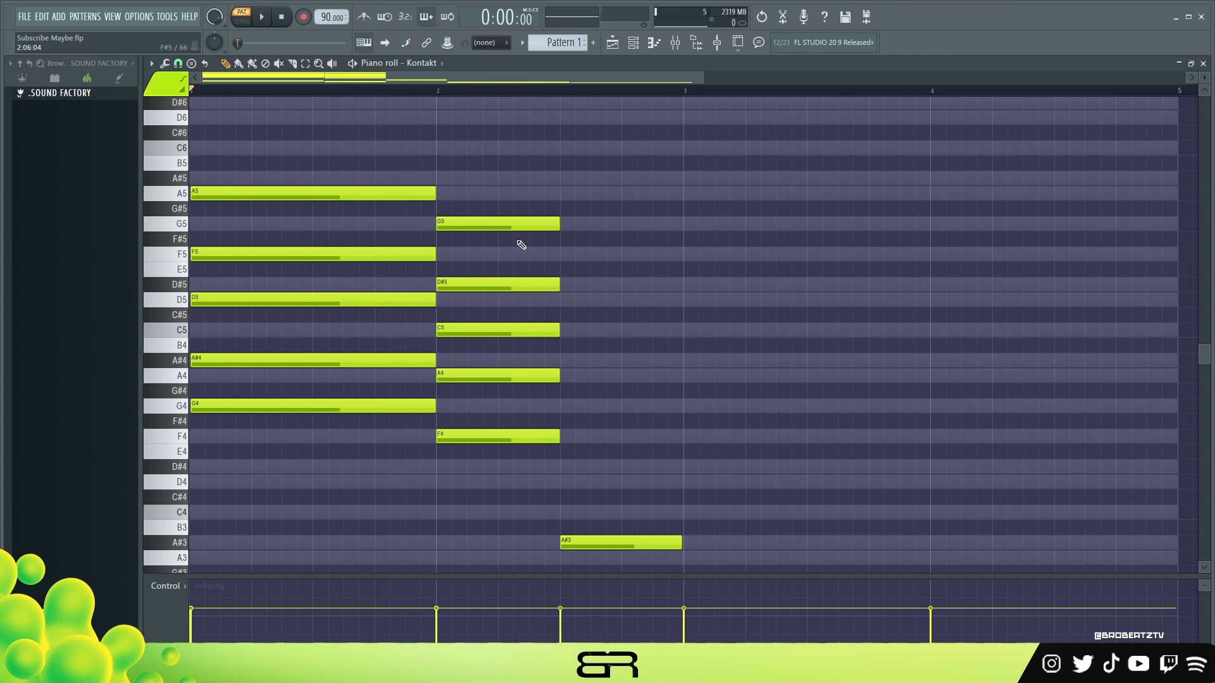
Step: Try raising the top note of the bar-2 chord to A5 and listen to the change
key("ctrl")
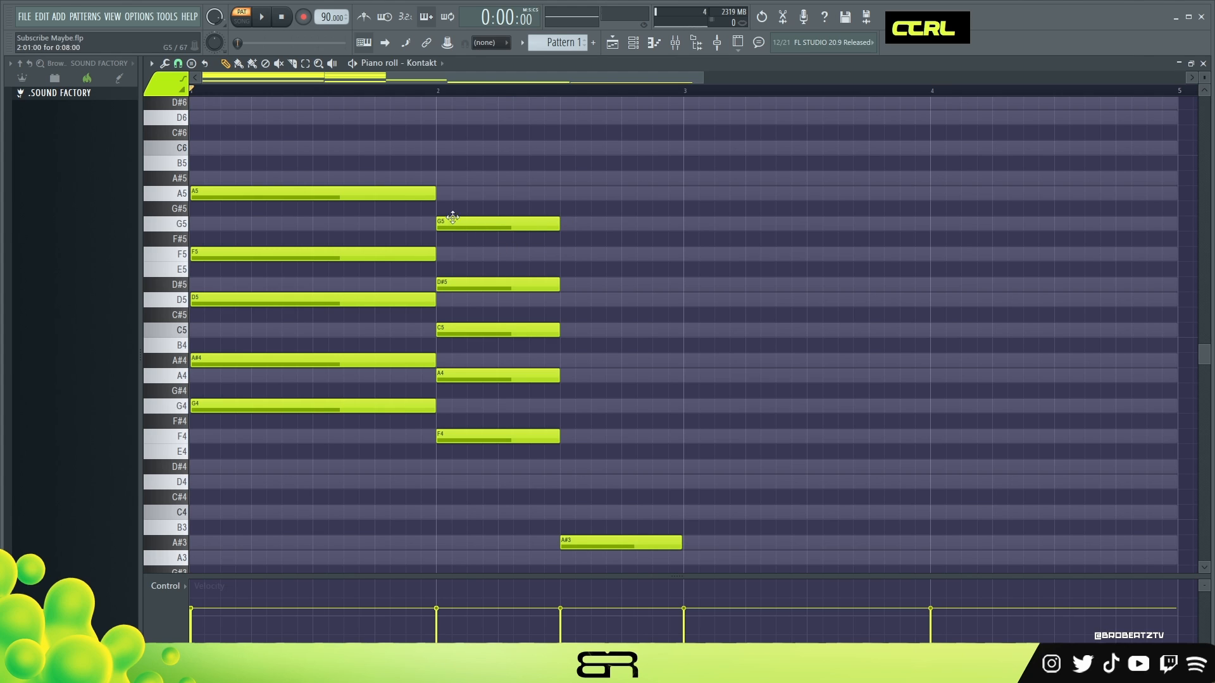
left_click_drag(541, 189, 455, 187)
key("space")
key("space")
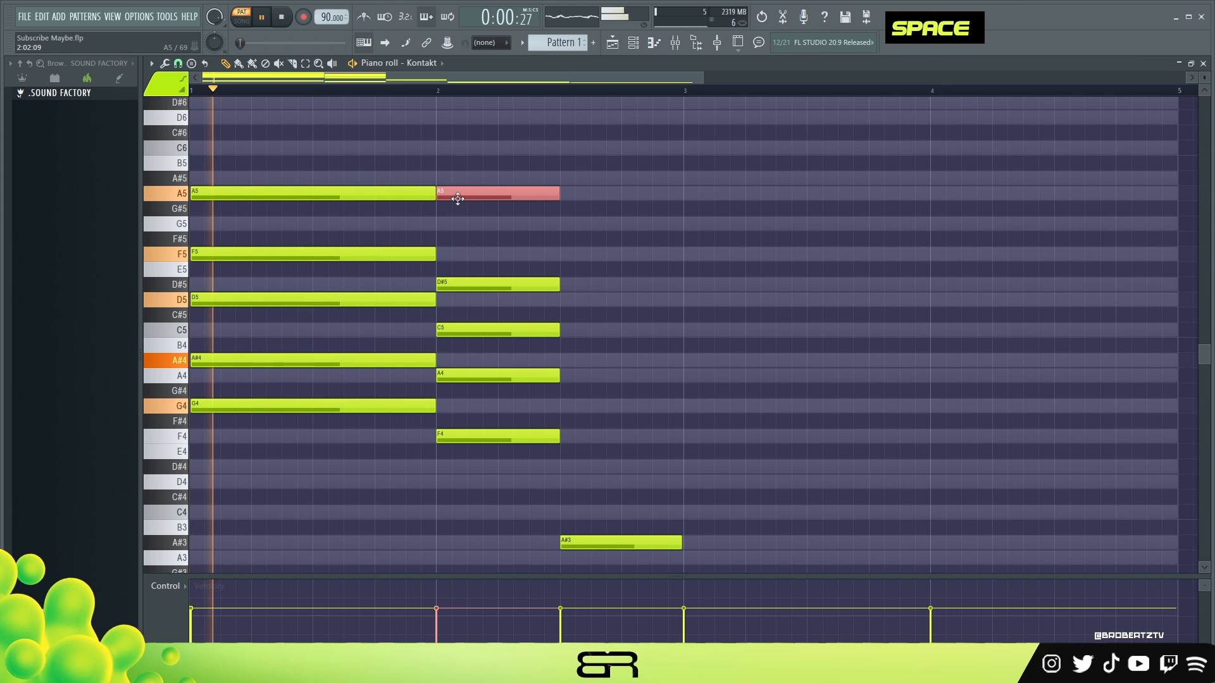
key("space")
key("space")
key("space")
key("space")
Step: Try F5 and F#5 as the top note of the bar-2 chord, playing back the result
left_click_drag(464, 191, 460, 253)
key("space")
key("space")
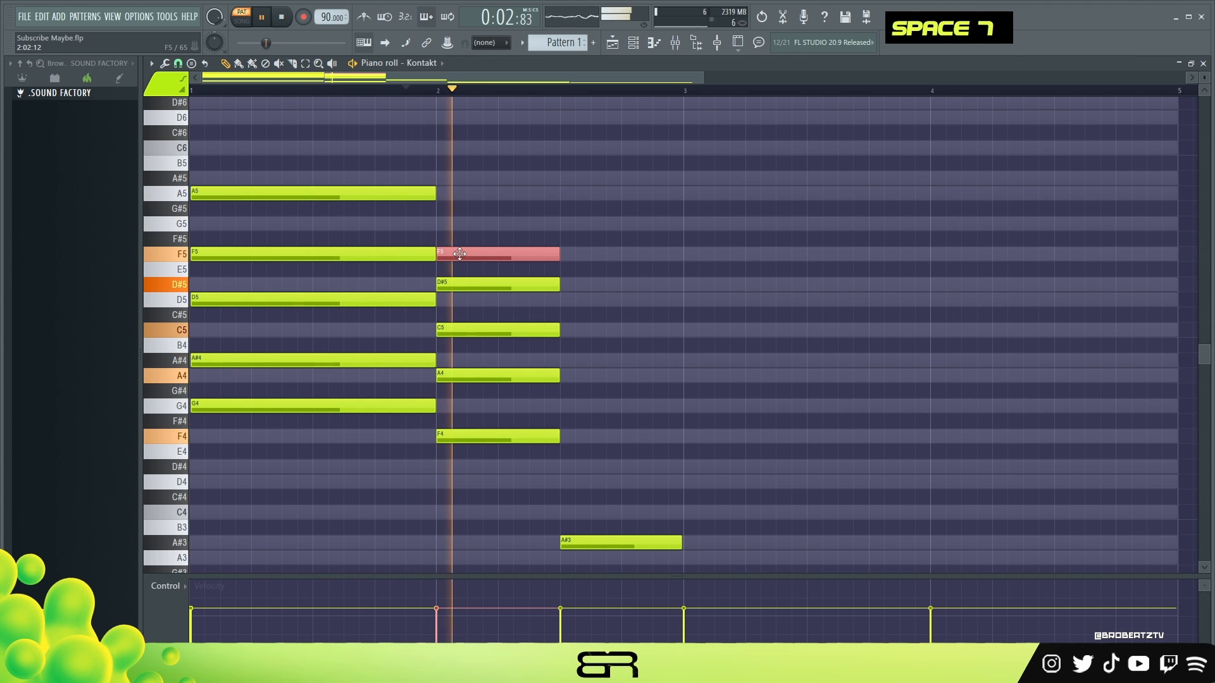
left_click_drag(458, 251, 461, 231)
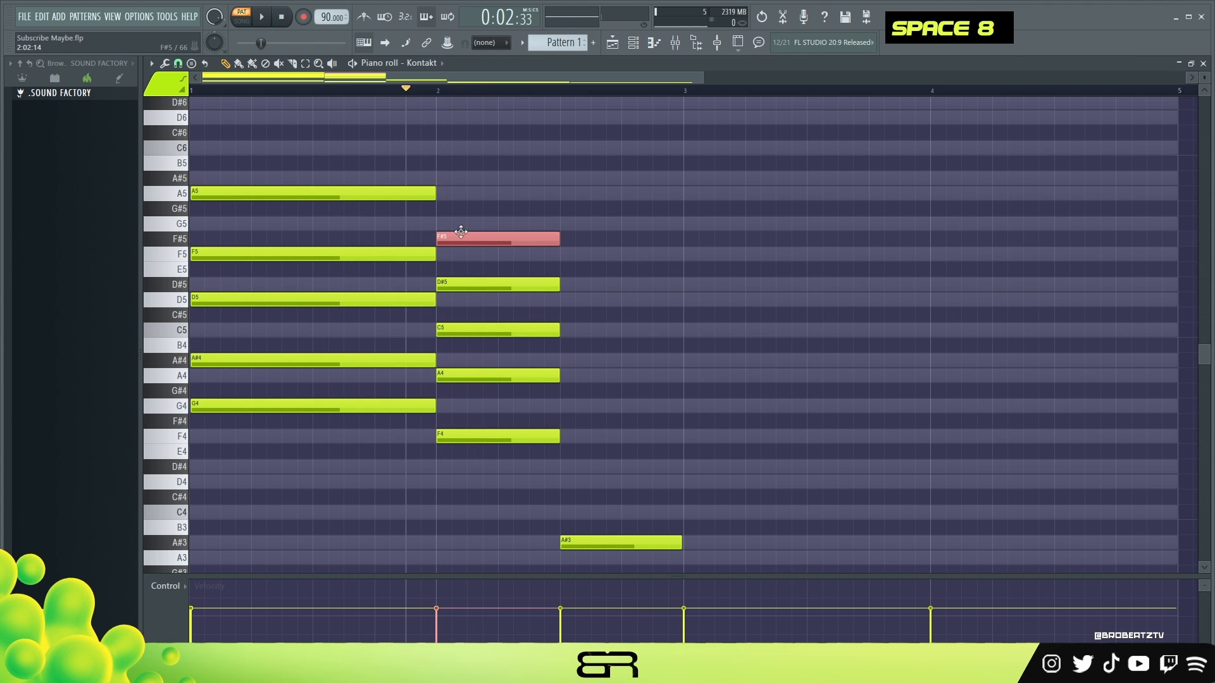
key("space")
Step: Try G#5 as the top note of the bar-2 chord, and return the note to G5
left_click_drag(457, 236, 455, 194)
key("space")
key("space")
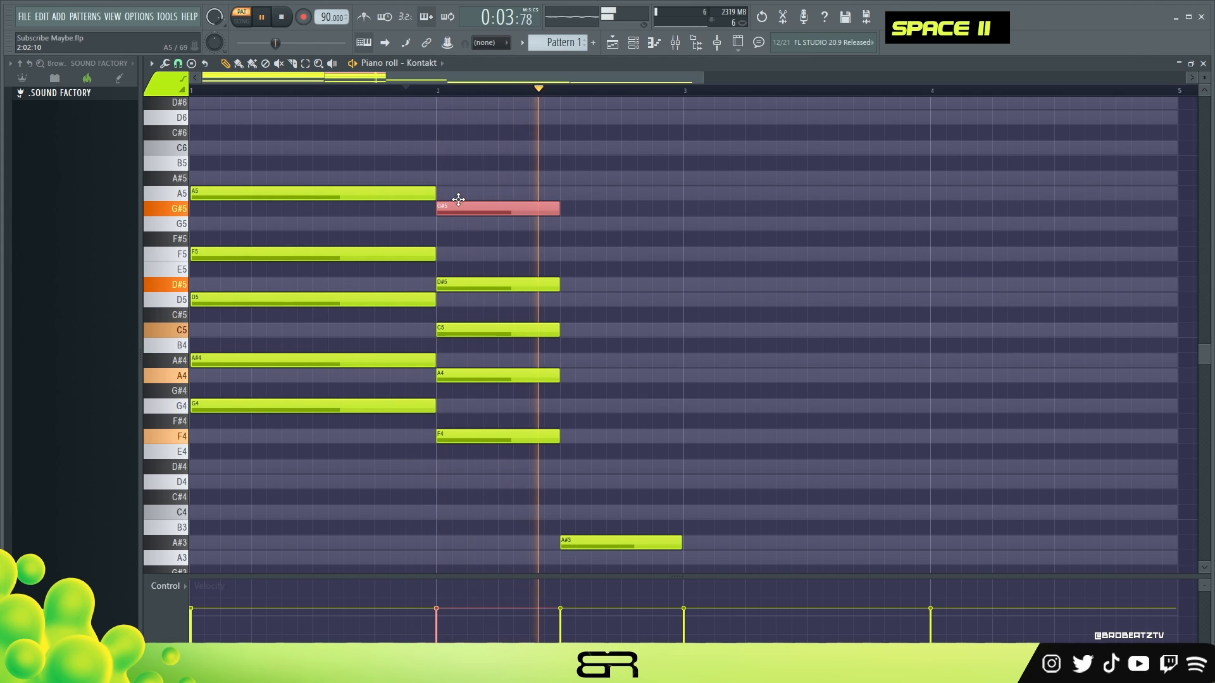
key("space")
left_click_drag(484, 214, 483, 227)
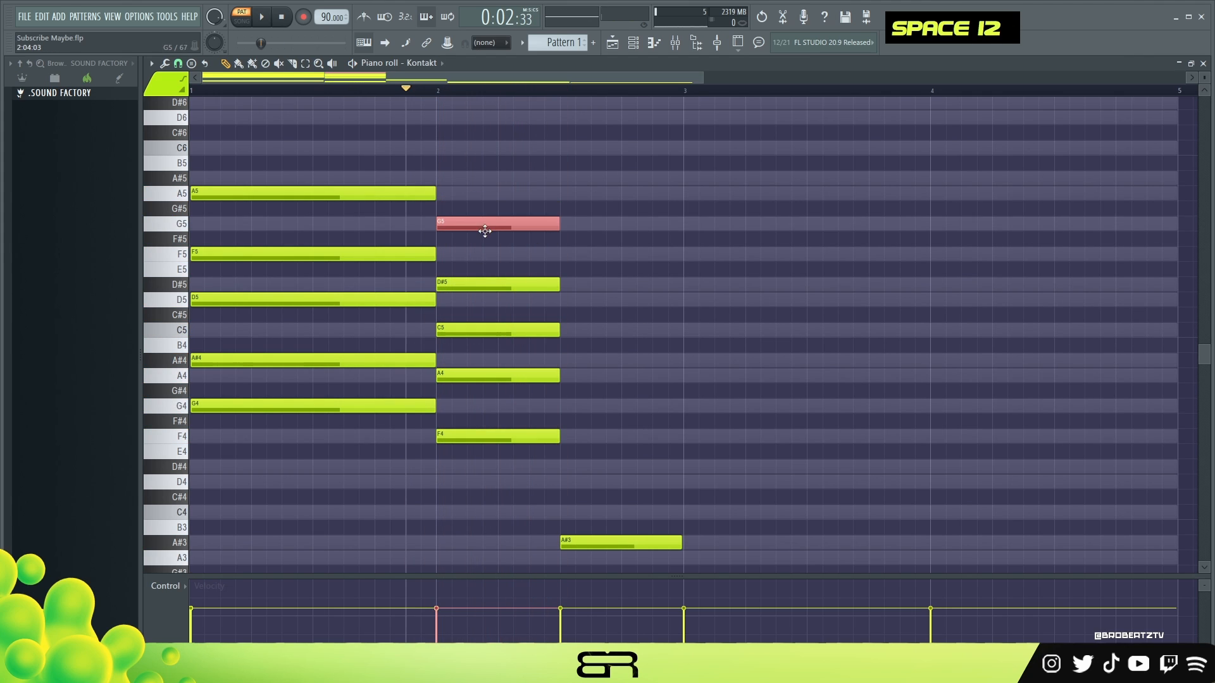
right_click(592, 191)
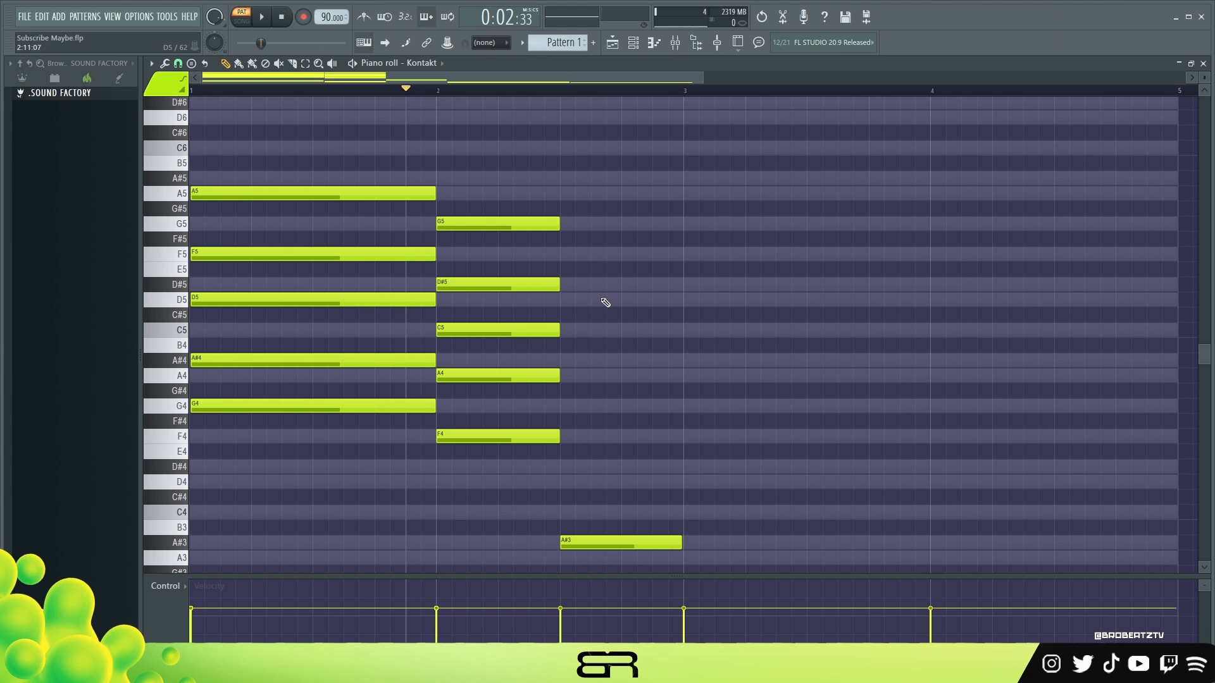
Step: Place trial notes D#5, D5, A#4 and A4 from late in bar 2 to illustrate adjacent semitones, and delete them
left_click(624, 287)
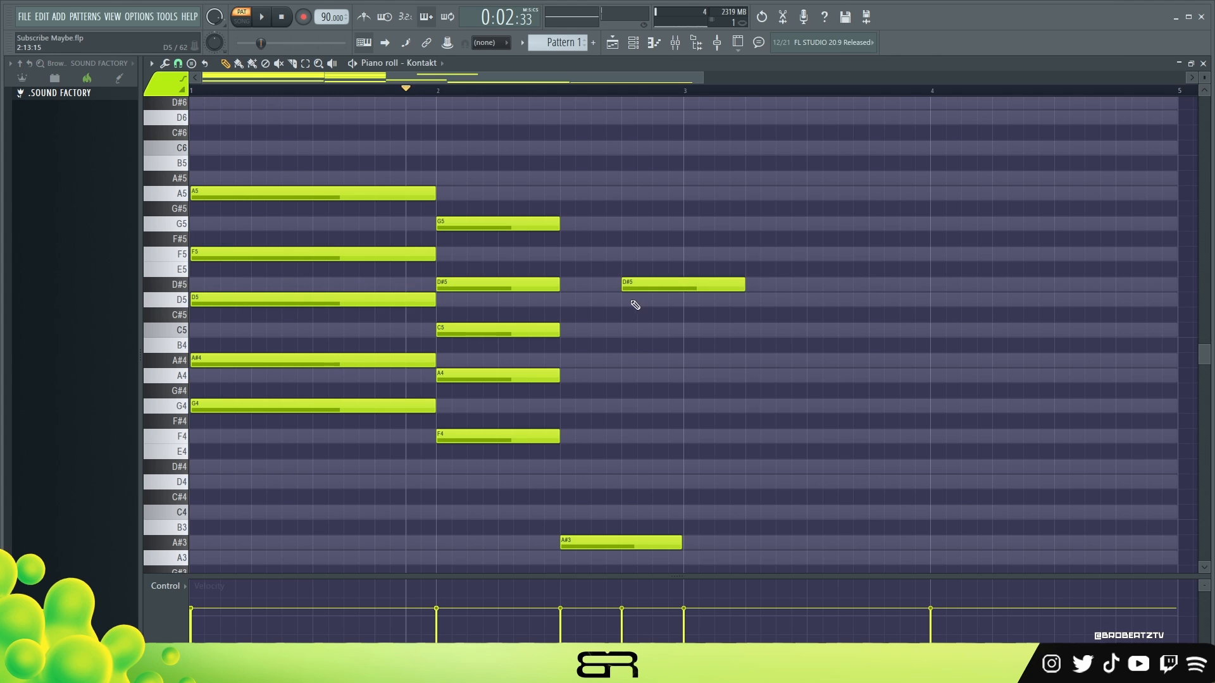
left_click(633, 300)
left_click(630, 360)
left_click(627, 375)
mouse_move(619, 262)
left_mouse_down()
mouse_move(667, 337)
mouse_move(749, 399)
left_mouse_up()
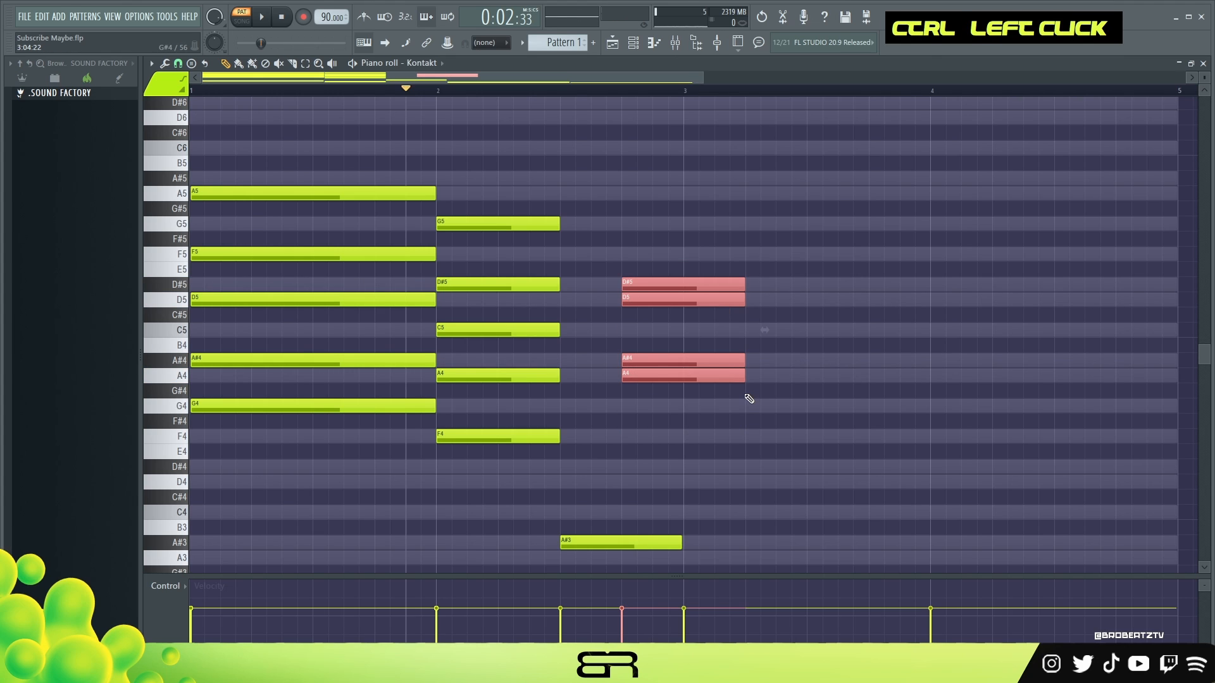
right_click(816, 379)
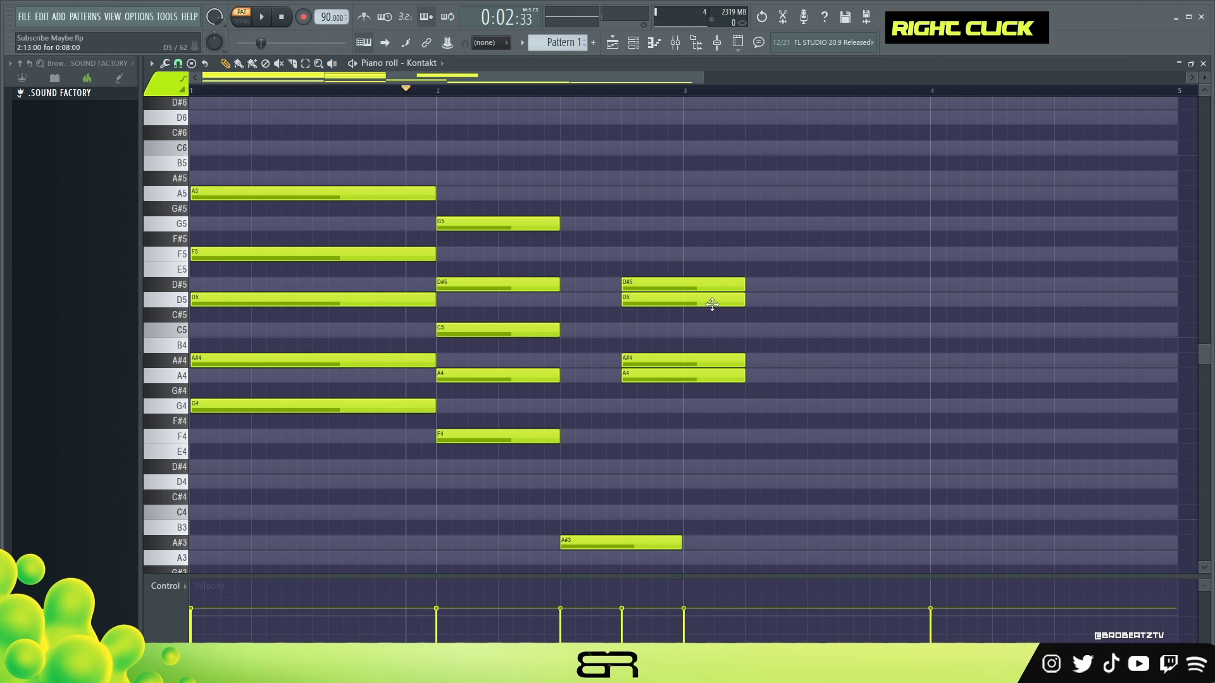
left_click_drag(757, 263, 637, 380, "ctrl")
right_click(638, 378)
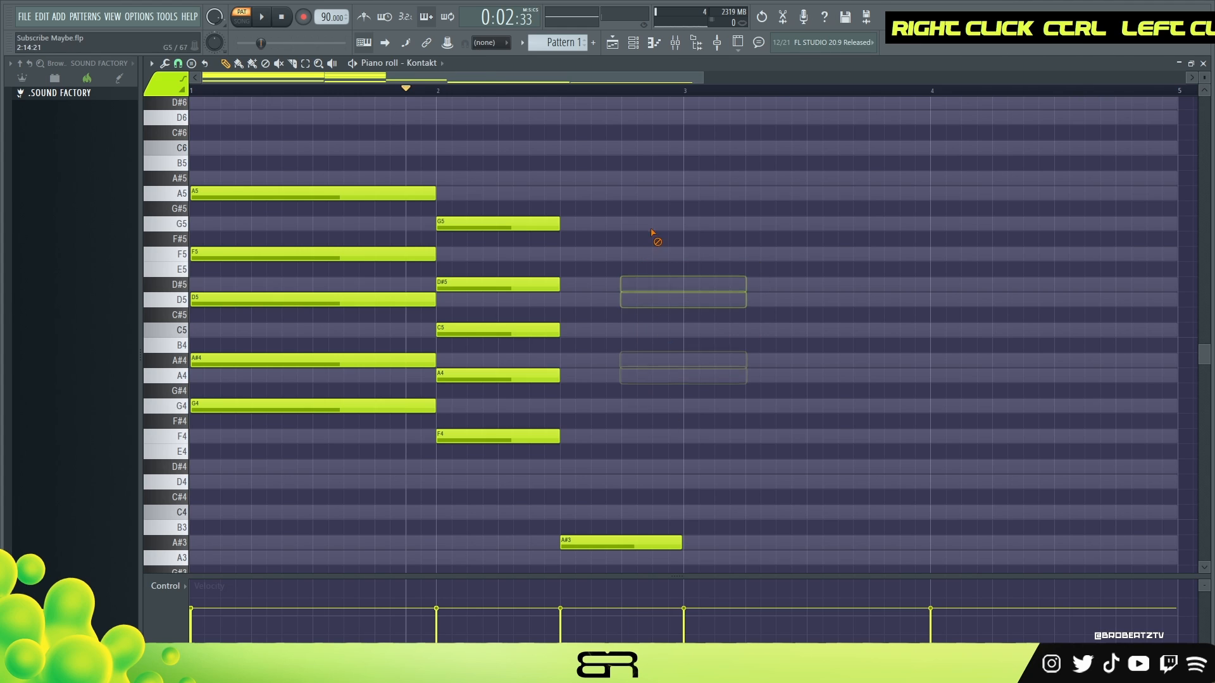
Step: Try raising the D#5 of the bar-2 chord to E5 and play back the result
left_click_drag(541, 262, 494, 306)
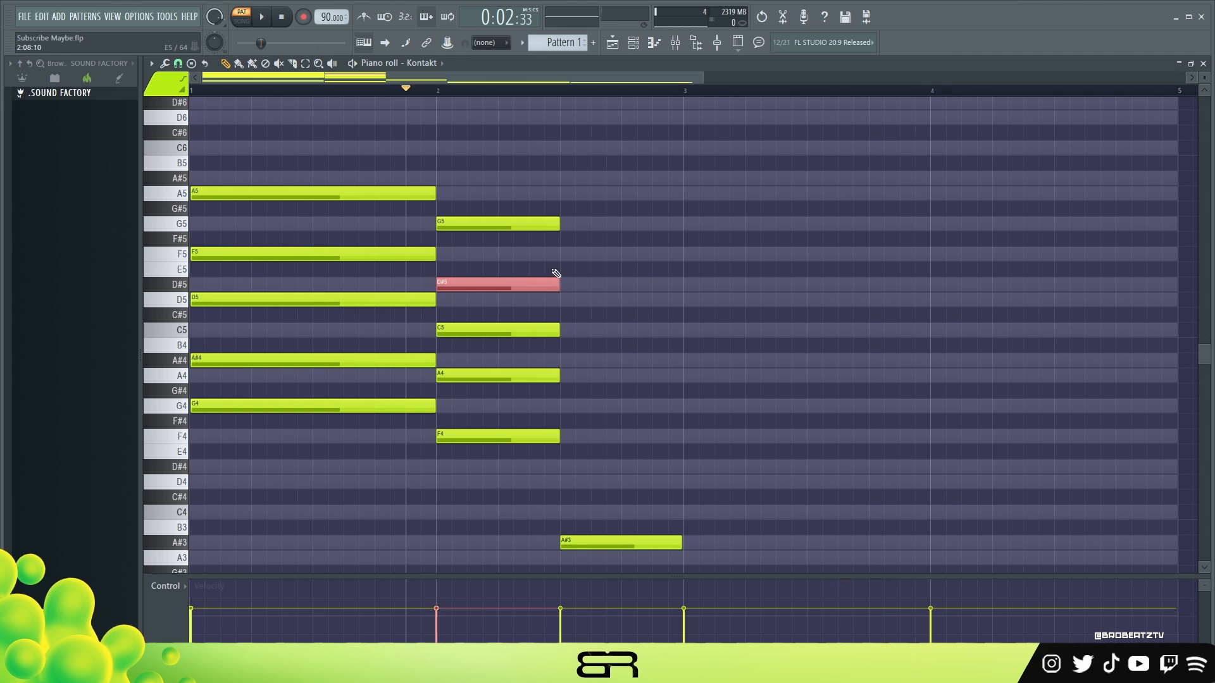
key("shift+Up")
key("space")
key("space")
key("space")
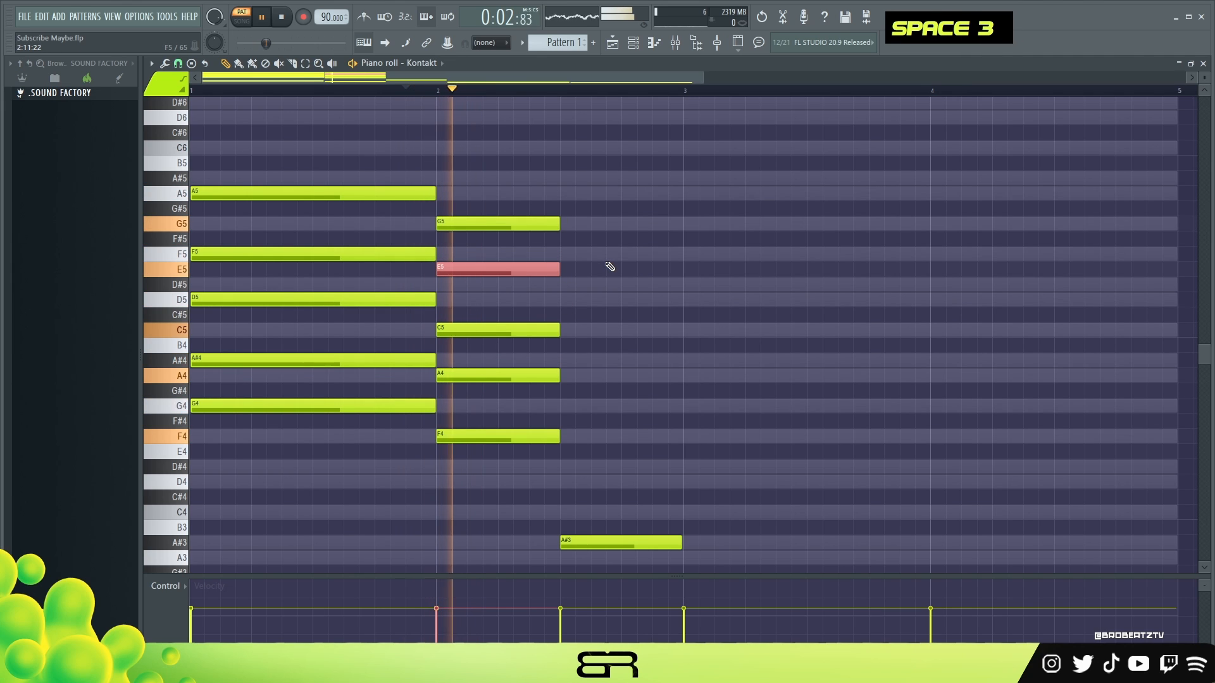
key("space")
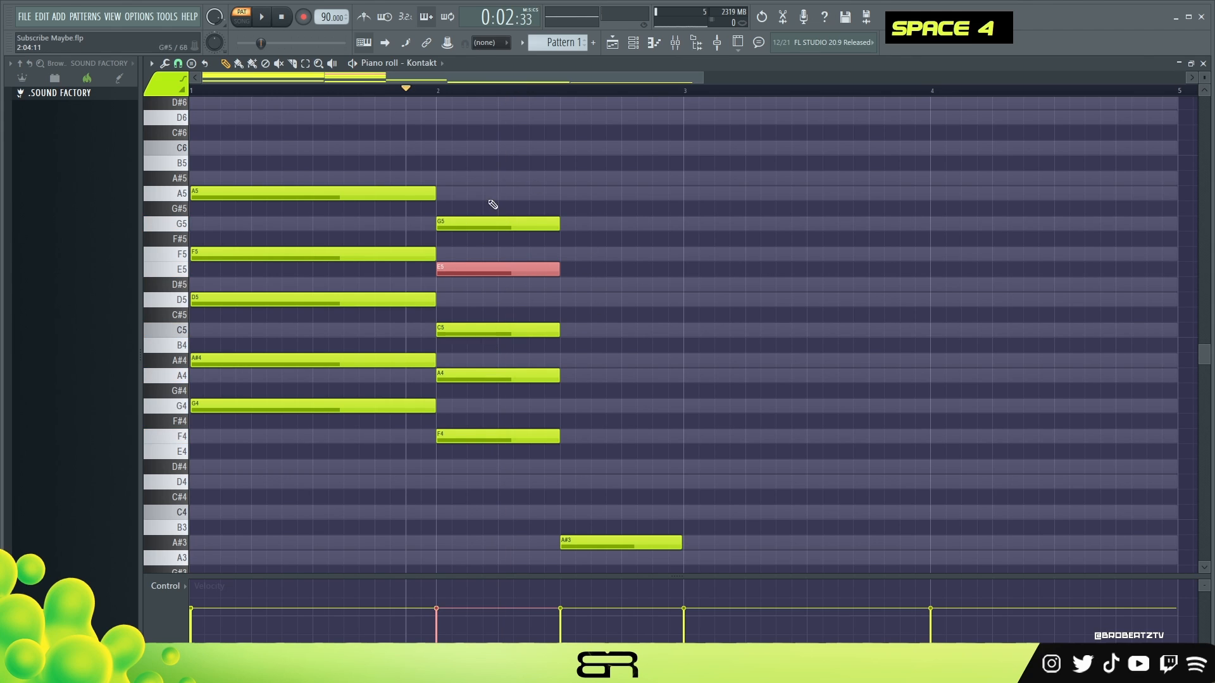
key("space")
key("space")
Step: Try D5 as the second-highest note of the bar-2 chord, play it back, and return the note to D#5
key("shift+Down")
key("shift+Down")
key("space")
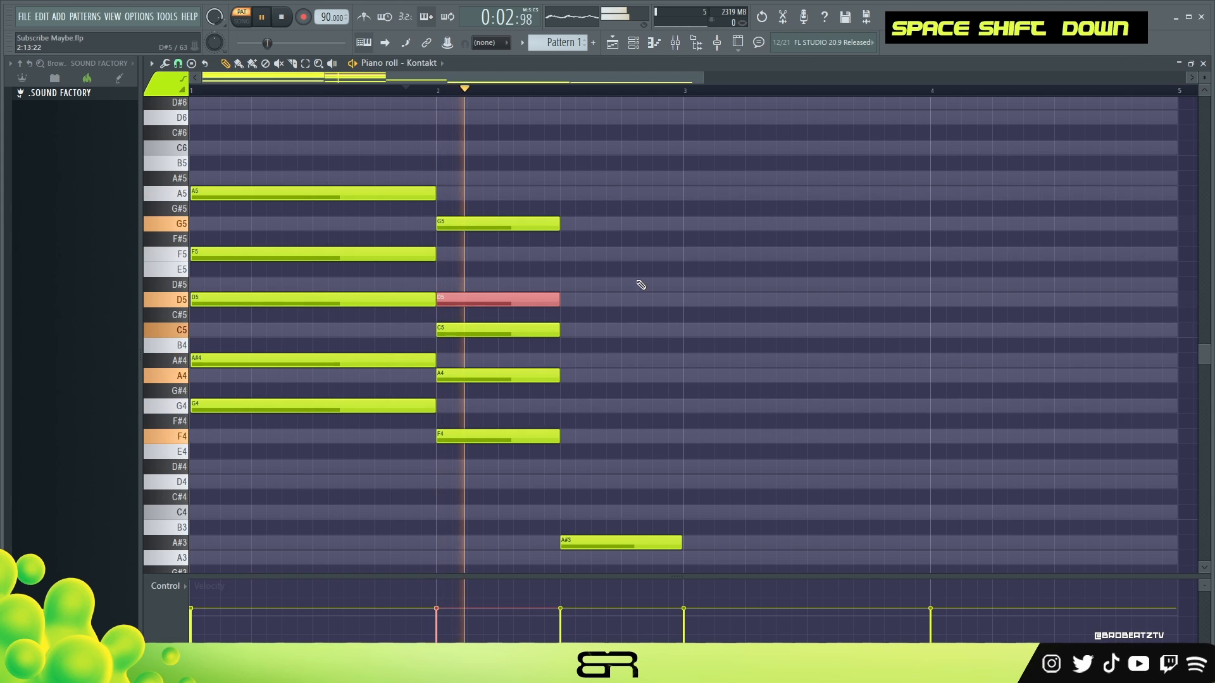
key("space")
key("shift+Up")
Step: Try raising the A4 of the bar-2 chord to A#4, return it to A4, and compare both by playback
left_click(514, 376, "ctrl")
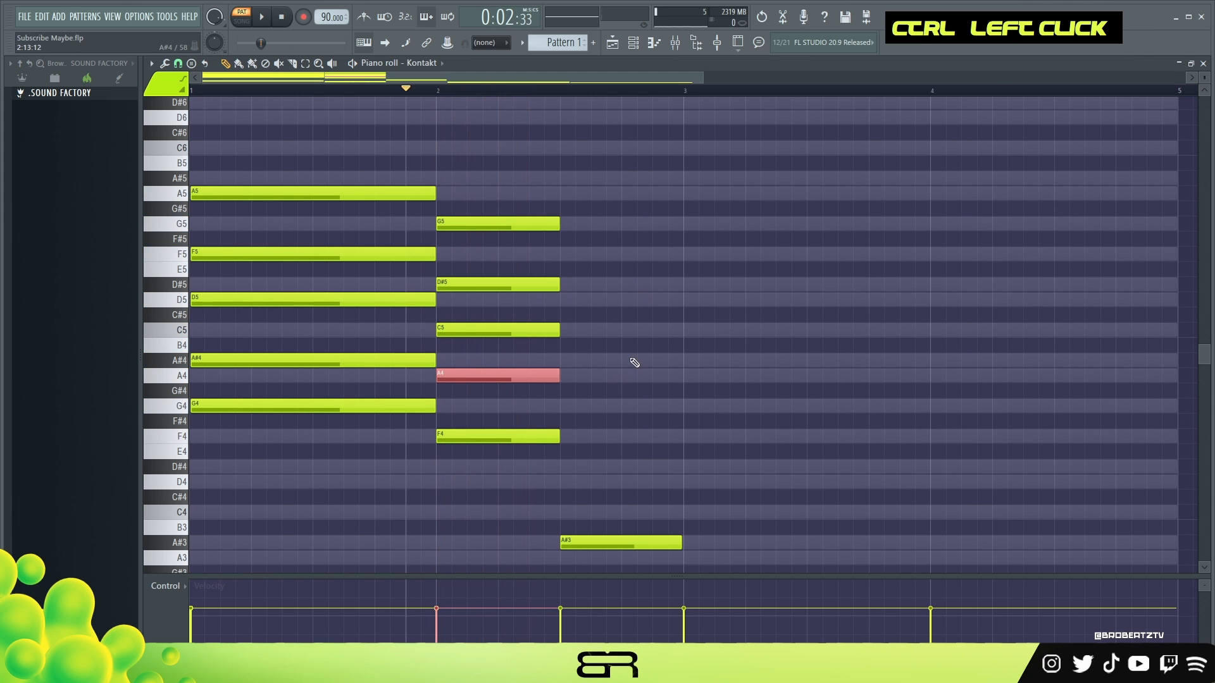
key("shift+Up")
key("space")
key("space")
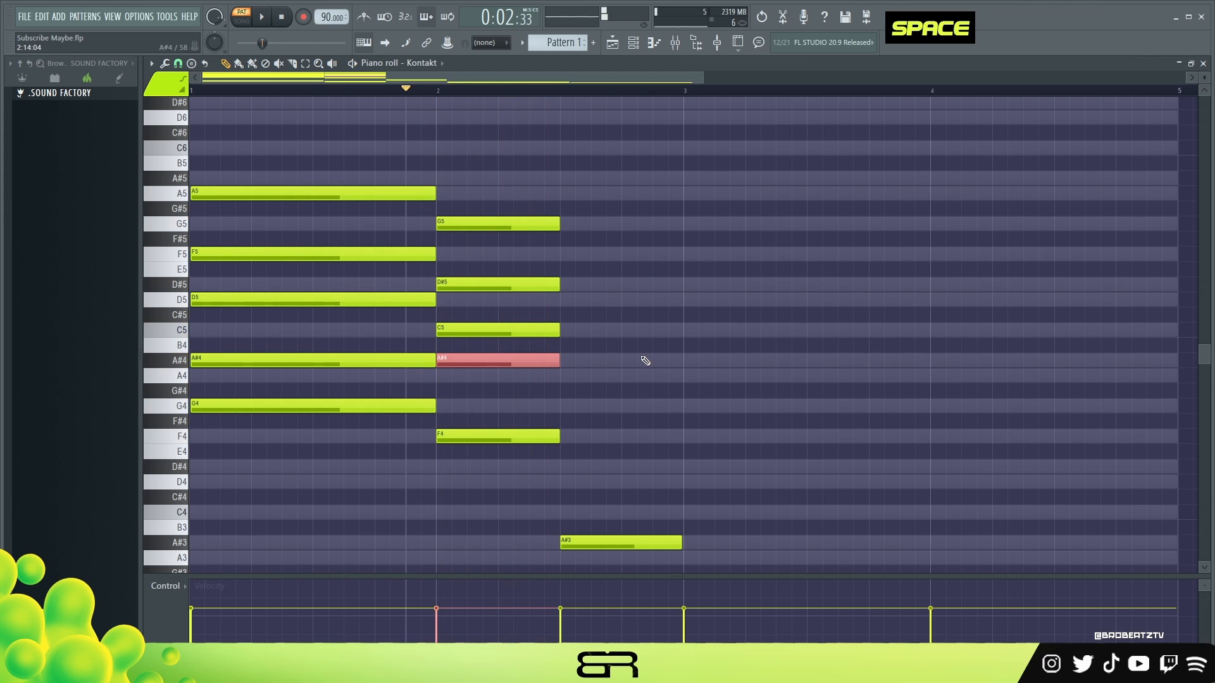
key("shift+Down")
key("space")
key("space")
Step: Lower the A4 of the bar-2 chord to G#4 and play the change from the middle of bar 1
key("shift+Down")
key("space")
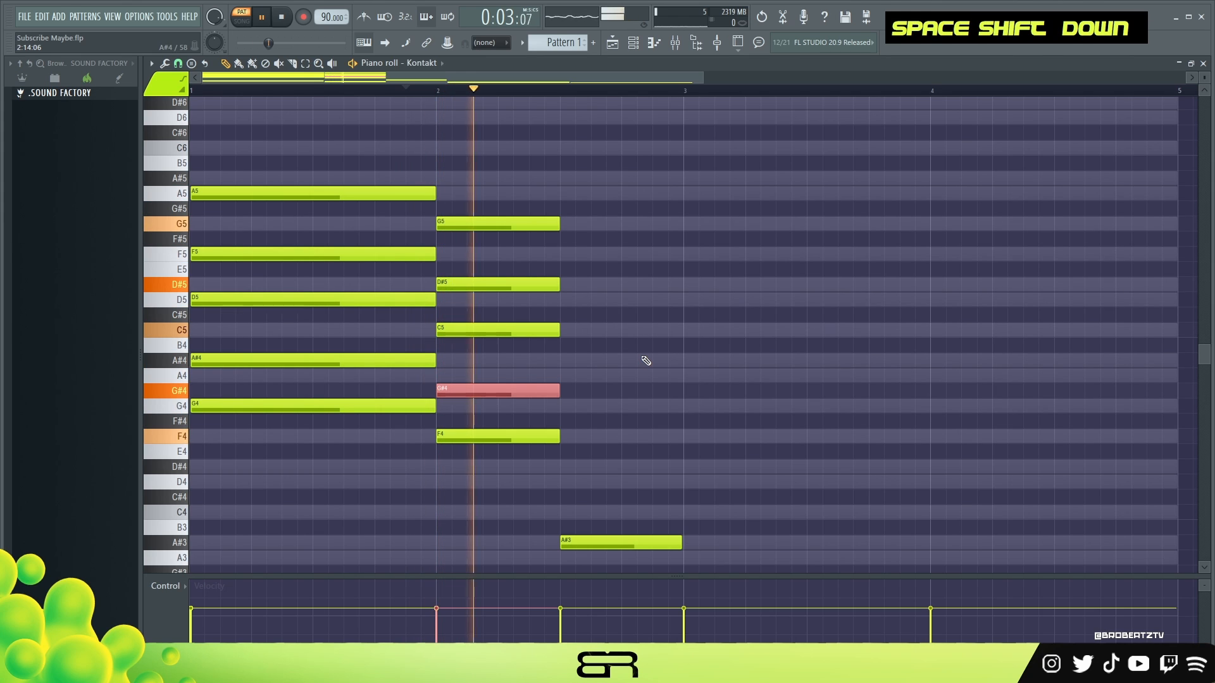
key("space")
left_click(320, 89)
key("space")
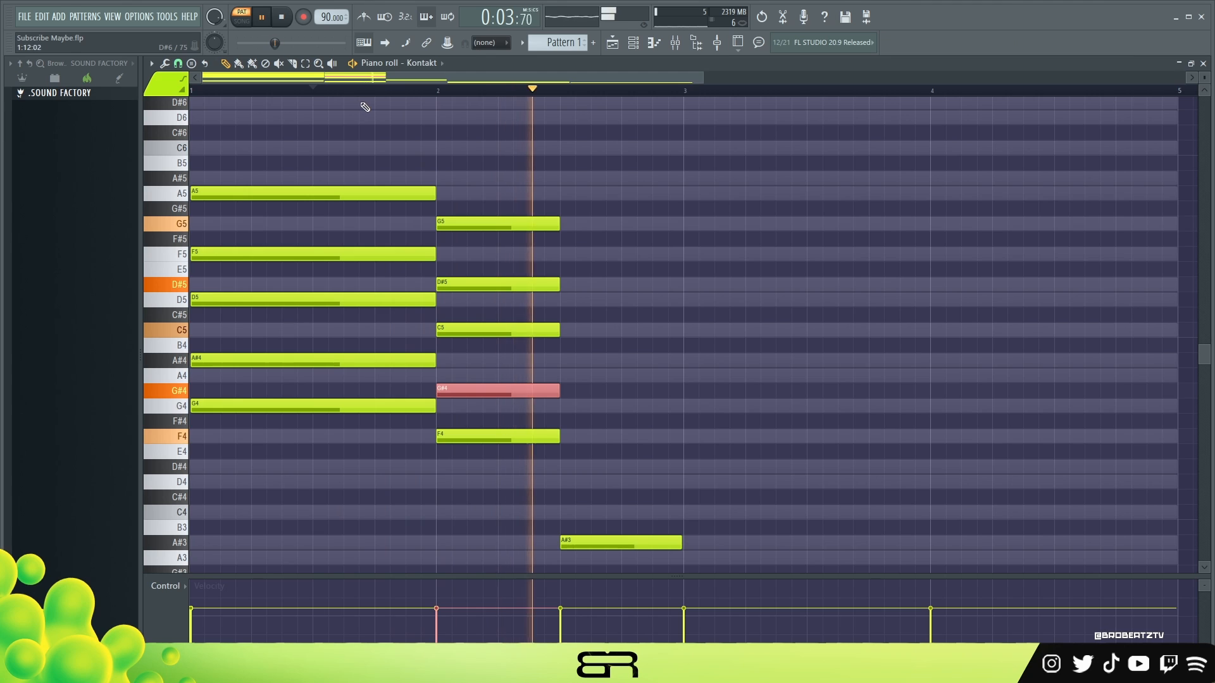
key("space")
right_click(536, 253)
left_click_drag(507, 158, 486, 495)
left_click(622, 483, "ctrl")
left_click_drag(562, 390, 447, 394)
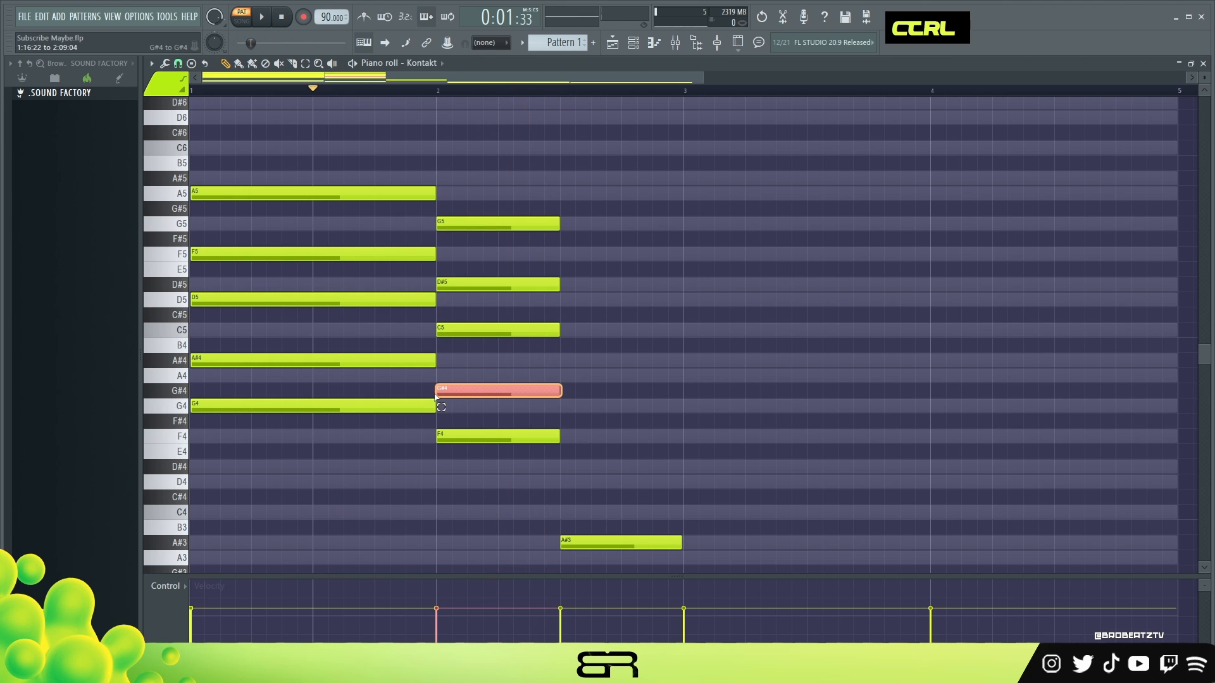
right_click(504, 373)
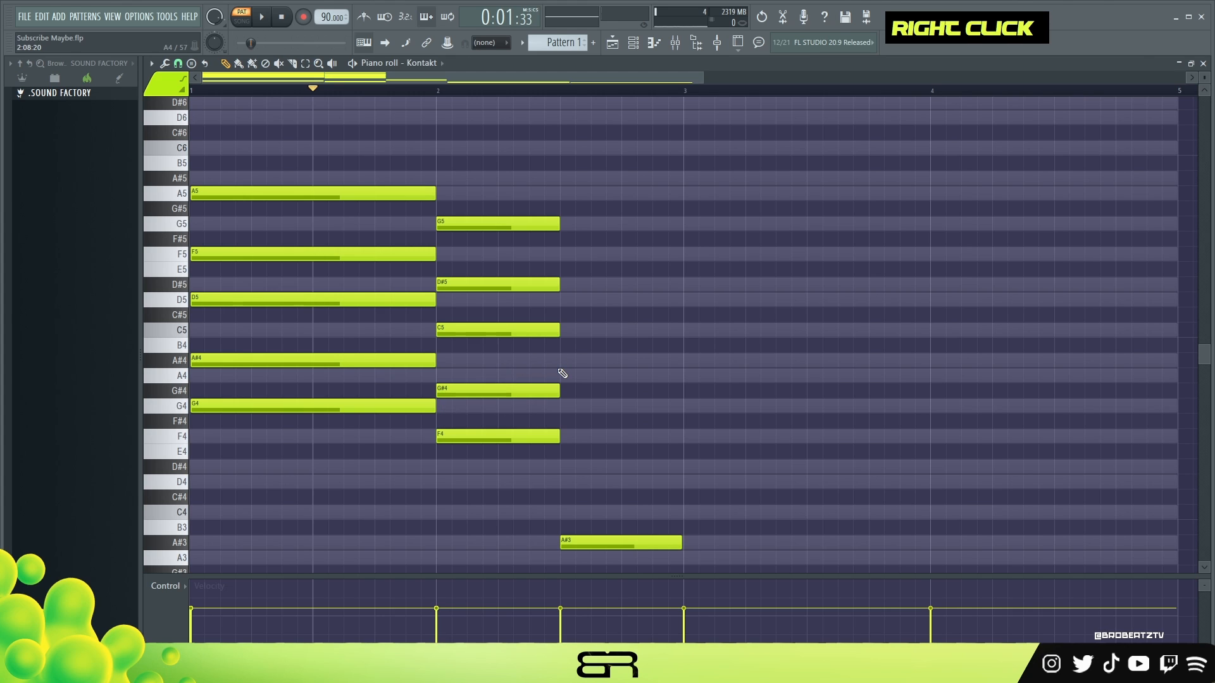
left_click_drag(548, 173, 492, 494)
right_click(472, 466)
left_click(496, 395, "ctrl")
key("shift+Down")
key("shift+Up")
right_click(663, 341)
Step: Duplicate the five-note chord from the first half of bar 2 into the second half of the bar
mouse_move(499, 193)
left_mouse_down()
mouse_move(493, 407)
mouse_move(632, 438)
mouse_move(588, 441)
left_mouse_up()
left_click(479, 438, "ctrl+shift")
right_click(596, 467)
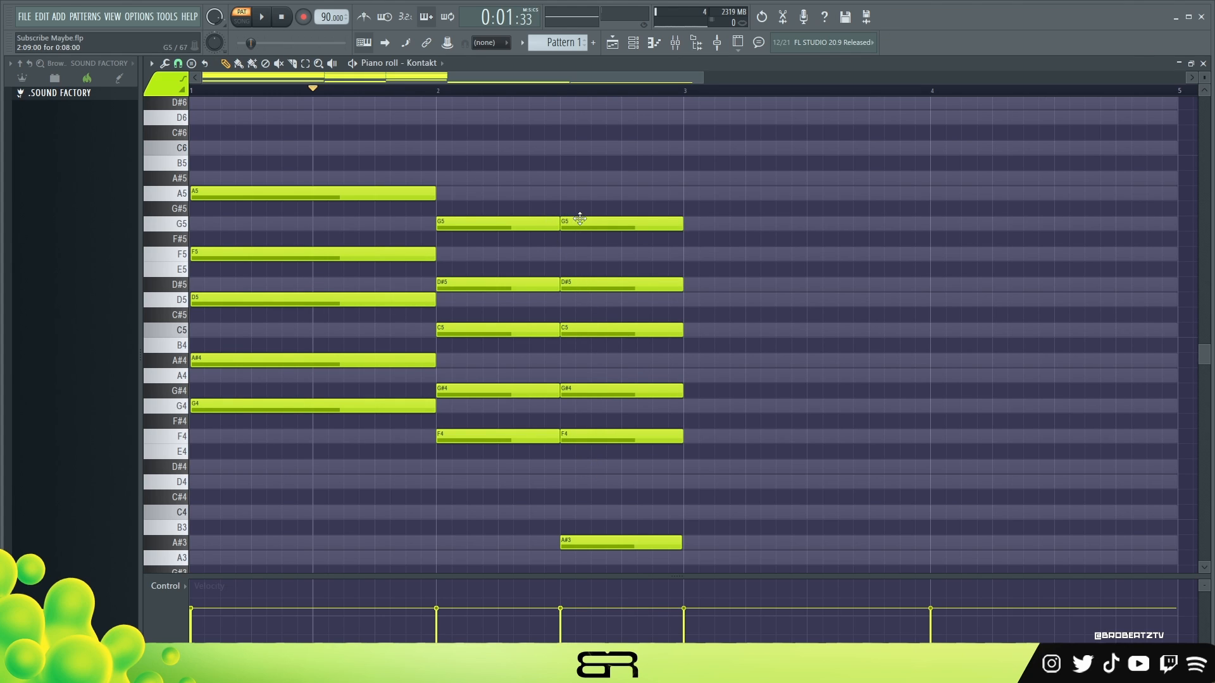
Step: In the second bar-2 chord, lower D#5 to D5 and remove F4, and play the progression from the middle of bar 1
left_click(552, 284, "ctrl")
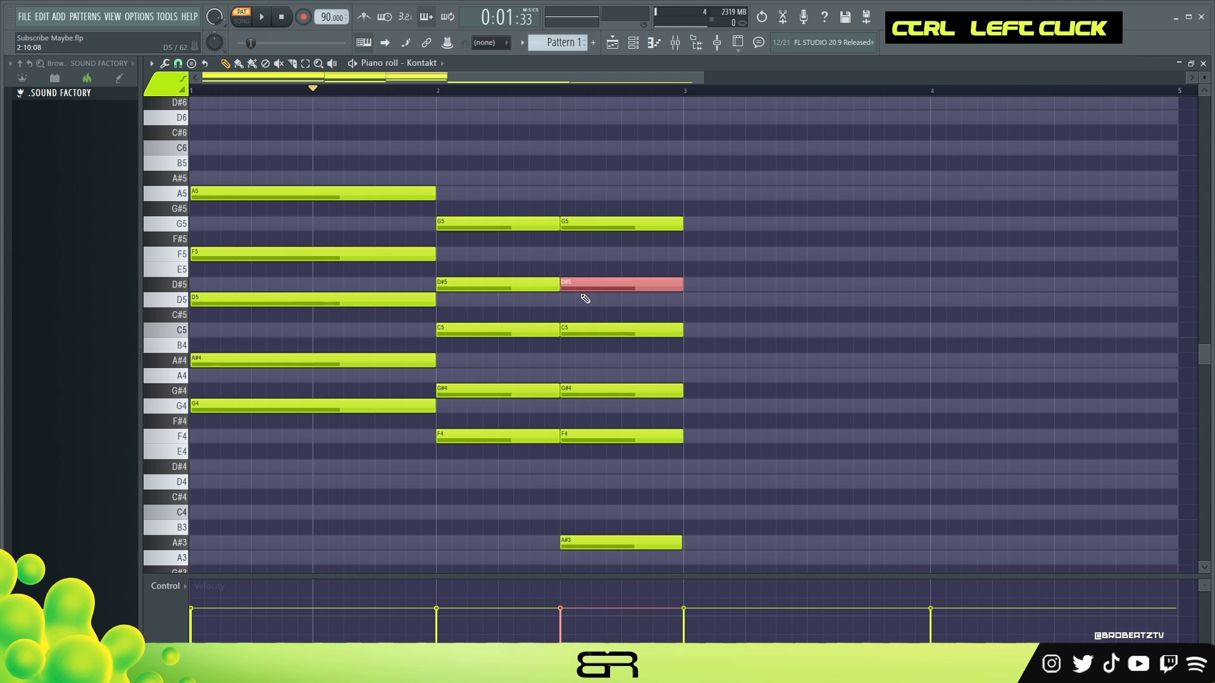
key("shift+Down")
right_click(685, 422)
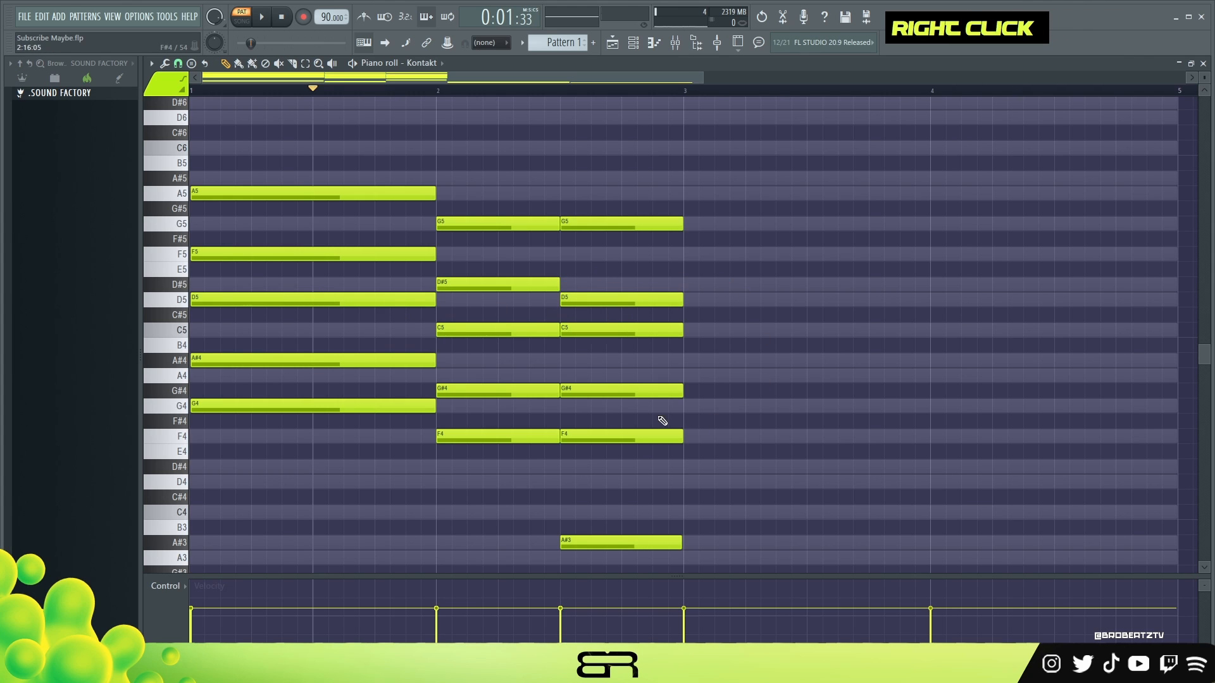
key("space")
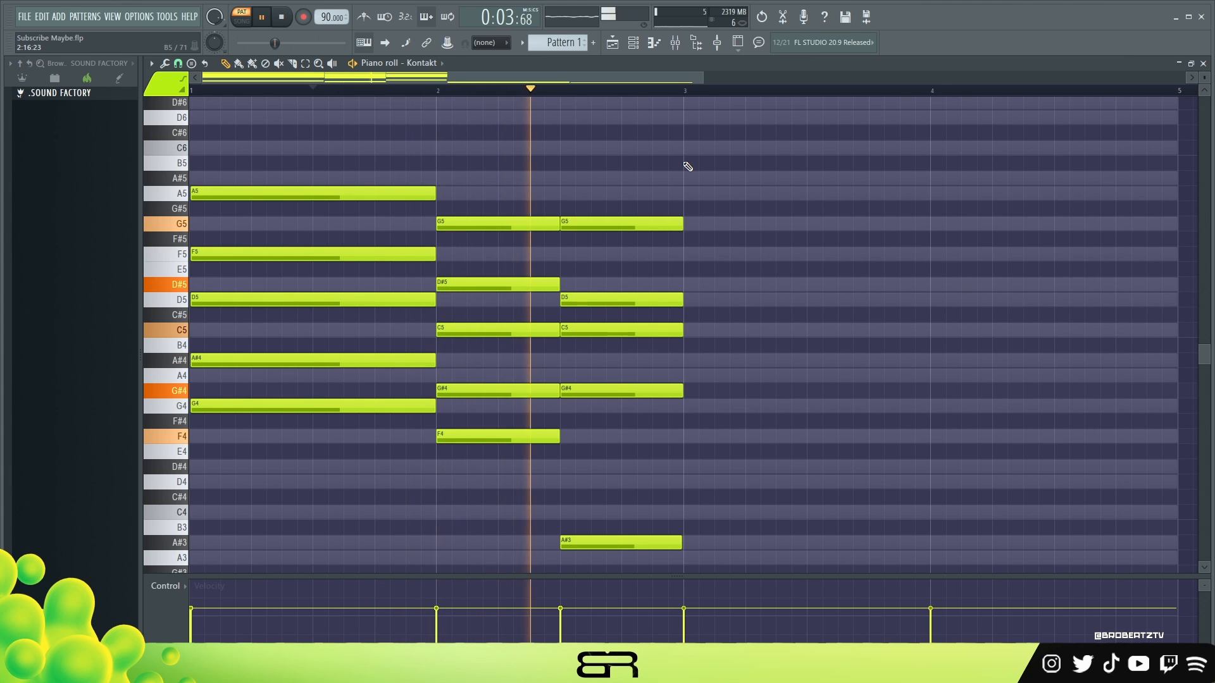
key("space")
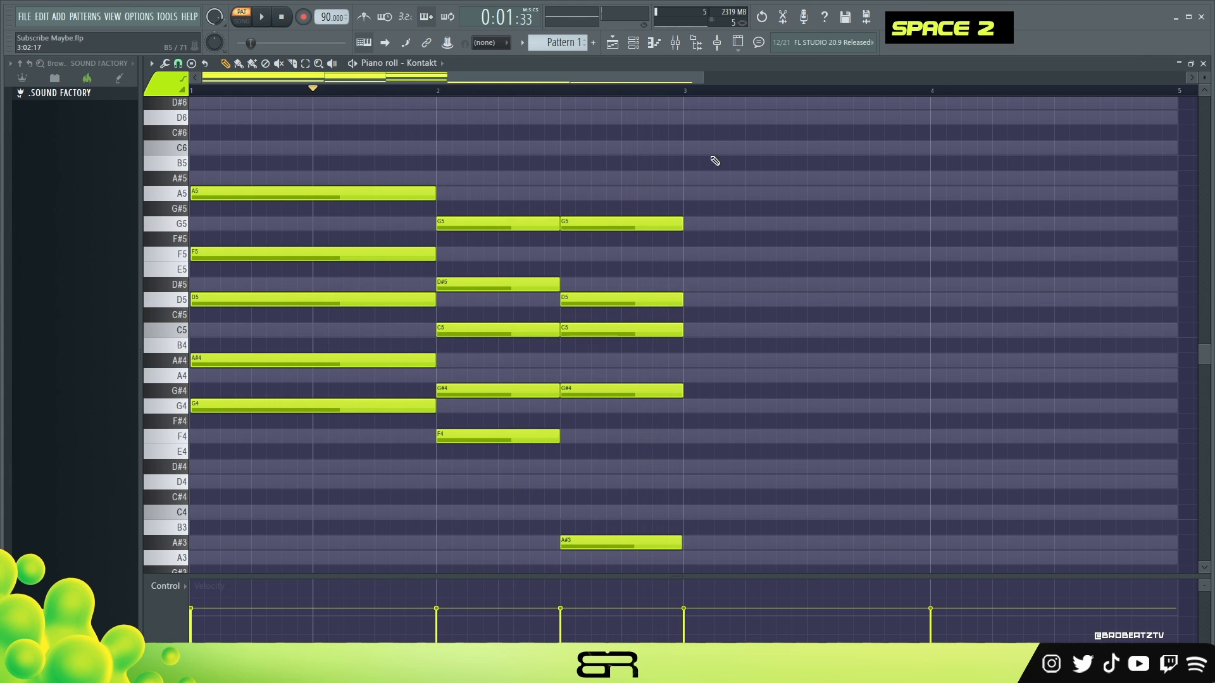
Step: Build a full-bar chord of D#4, G4, A#4, D5 and F5 in bar 3, above its D#3 root
scroll(755, 273, "down", 3)
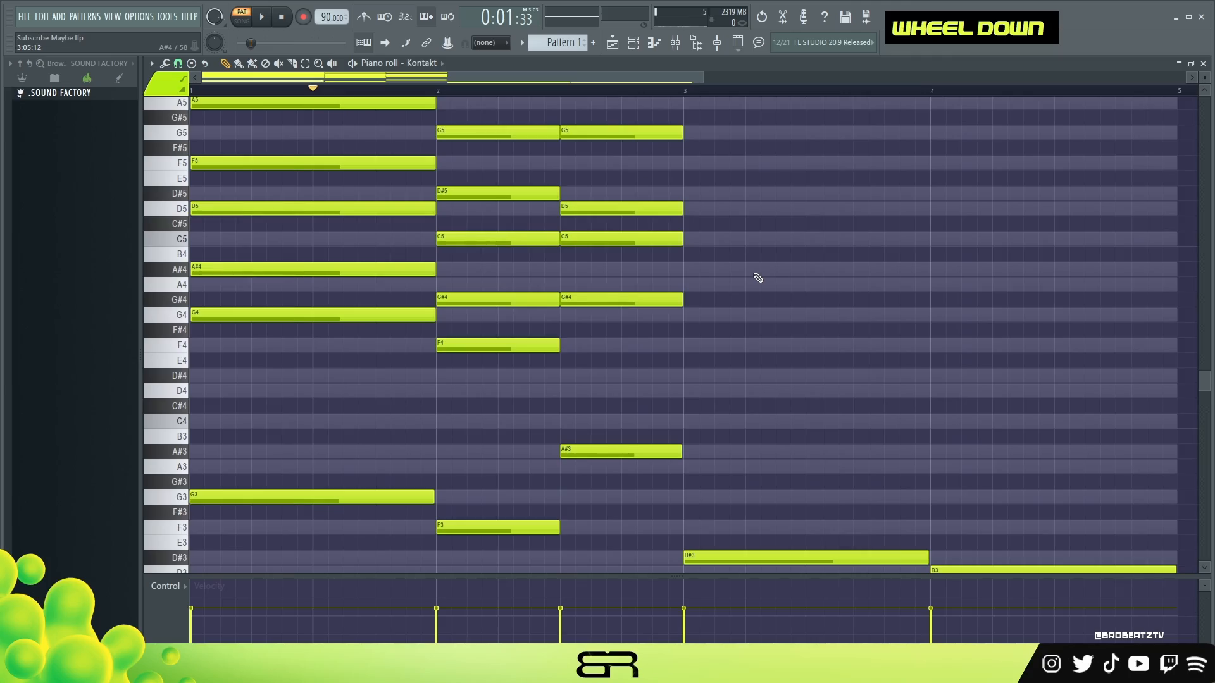
scroll(658, 251, "down", 2)
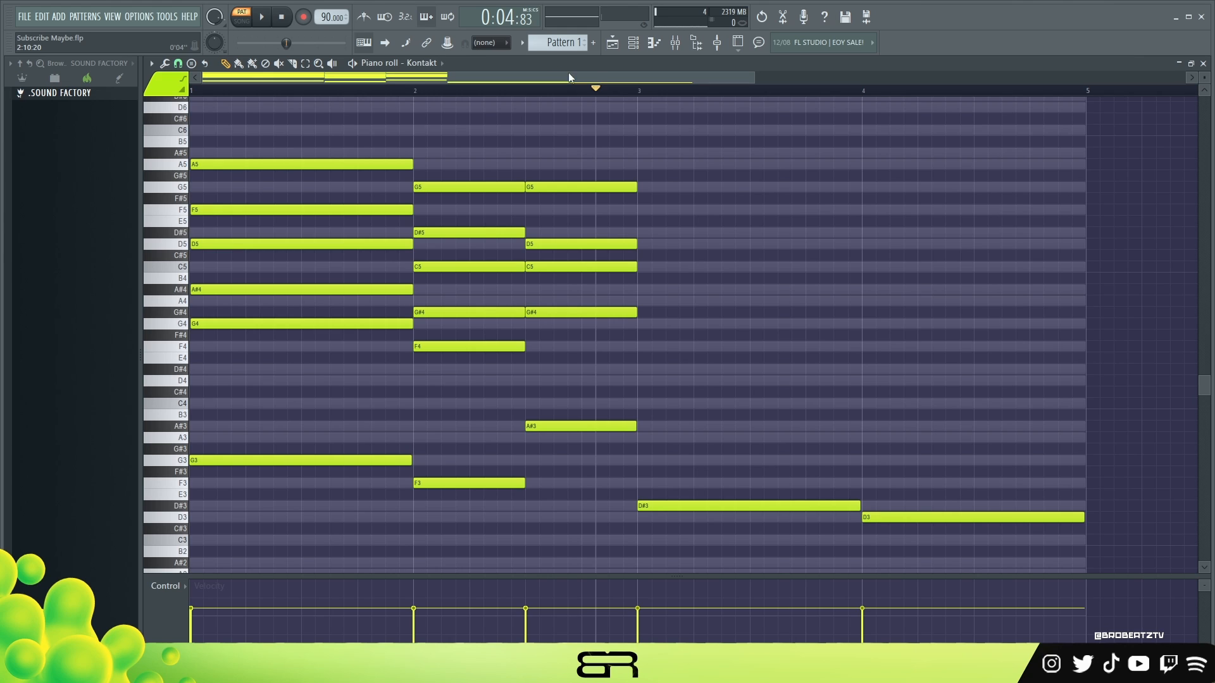
left_click(665, 506, "ctrl")
left_click(662, 505, "shift")
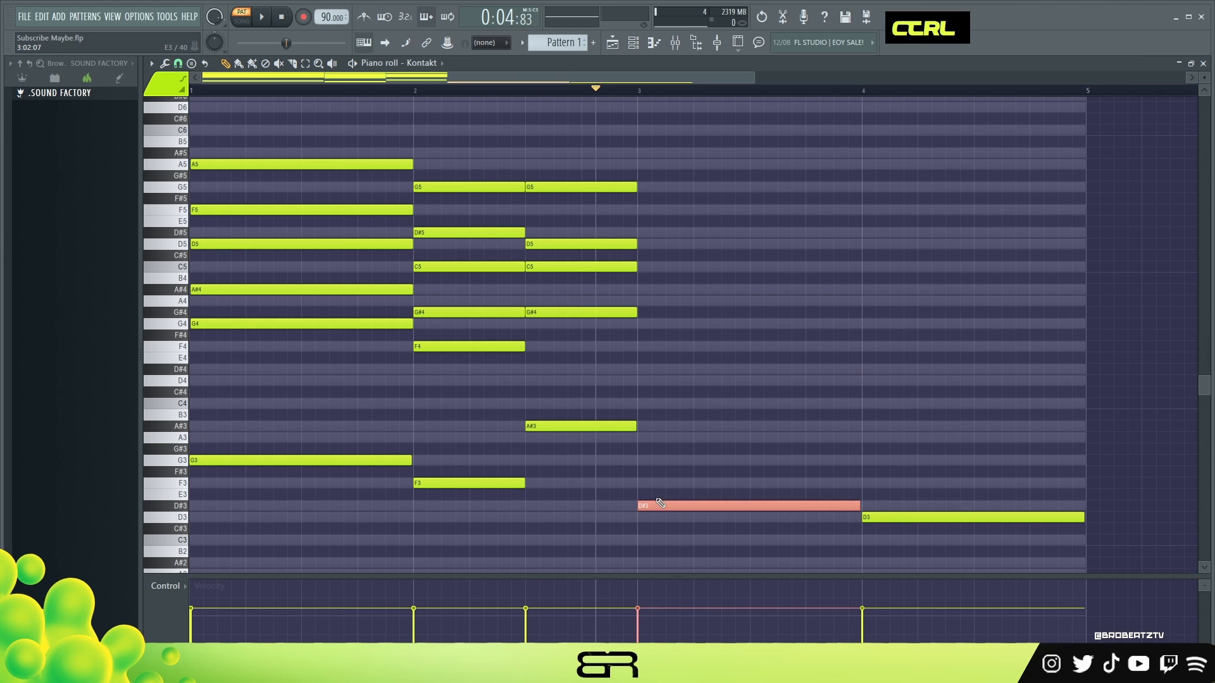
key("ctrl+Up")
left_click(659, 373, "ctrl")
left_click_drag(652, 369, 723, 387, "shift")
right_click(816, 407)
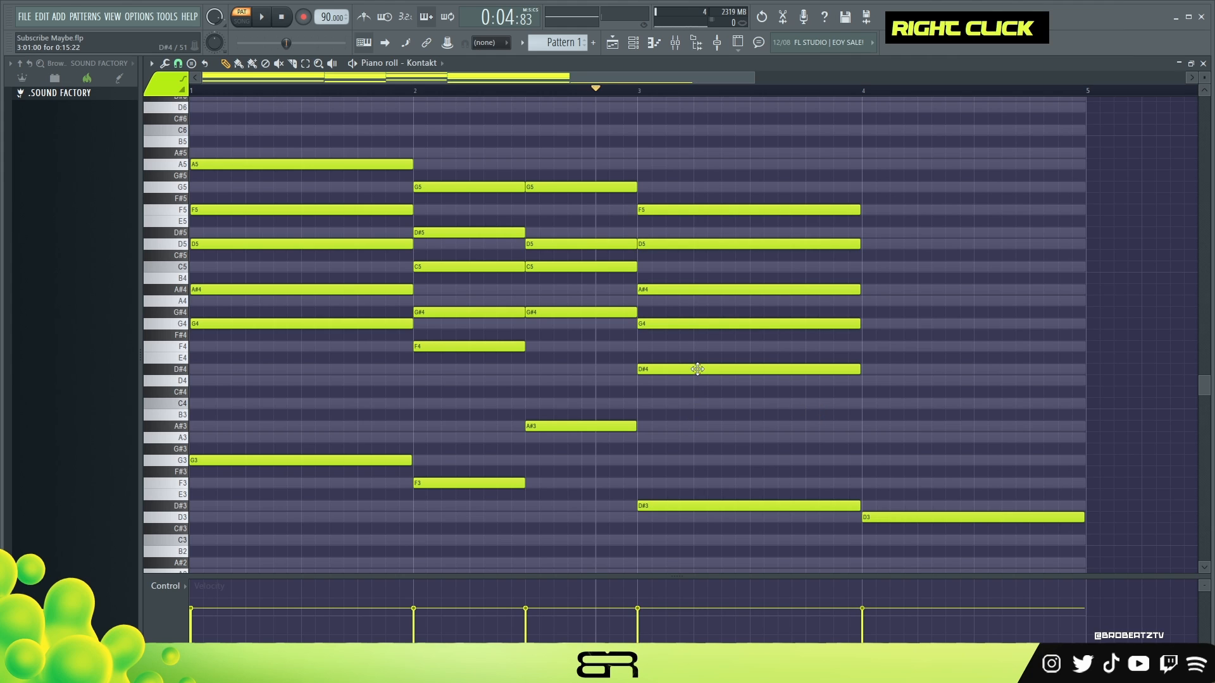
Step: Play back the bar-3 chord, and listen to the progression again from the middle of bar 2
key("space")
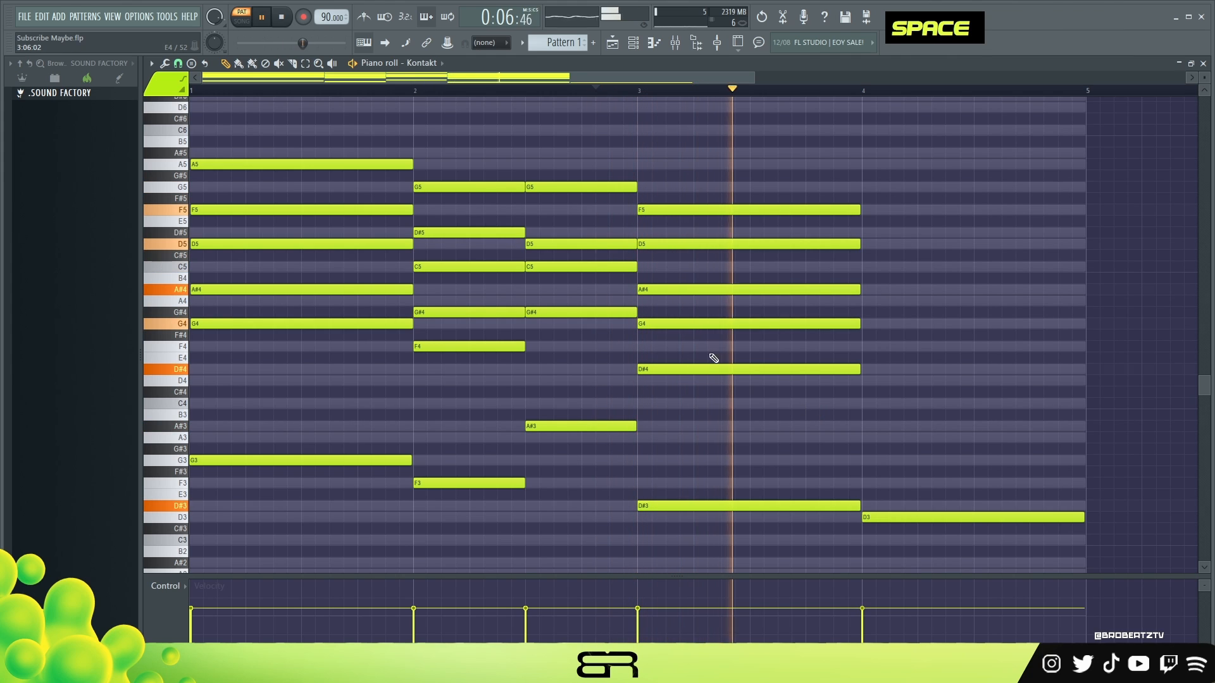
key("space")
left_click(527, 91)
key("space")
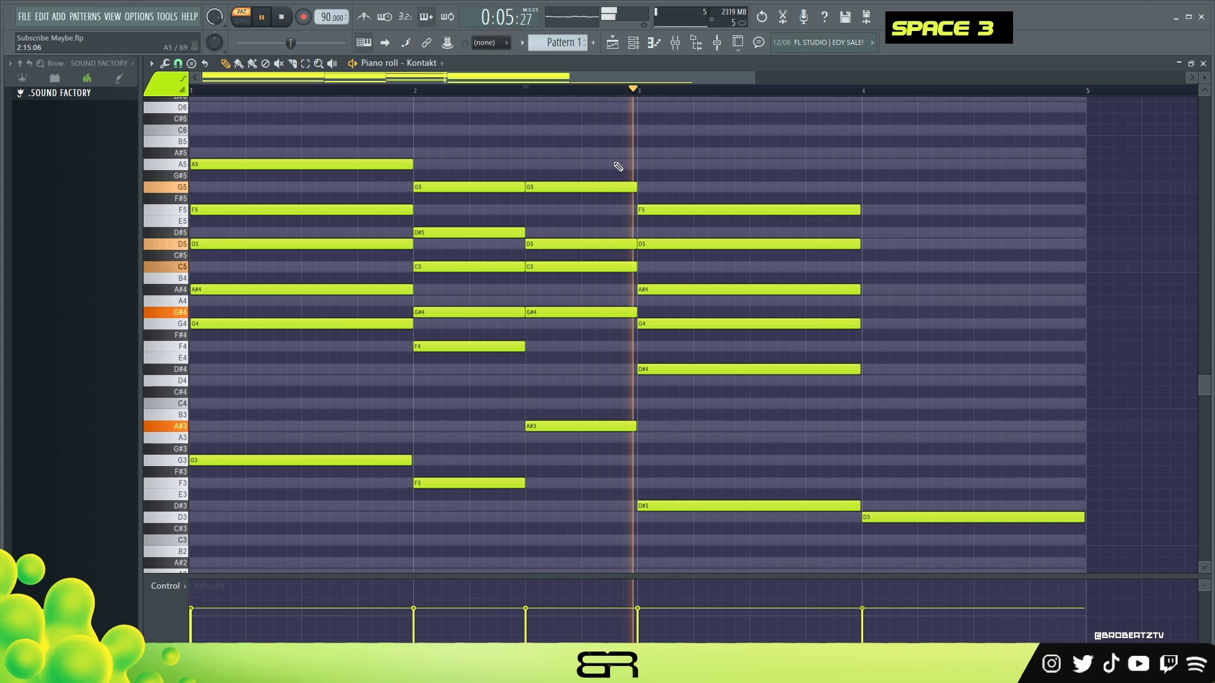
key("space")
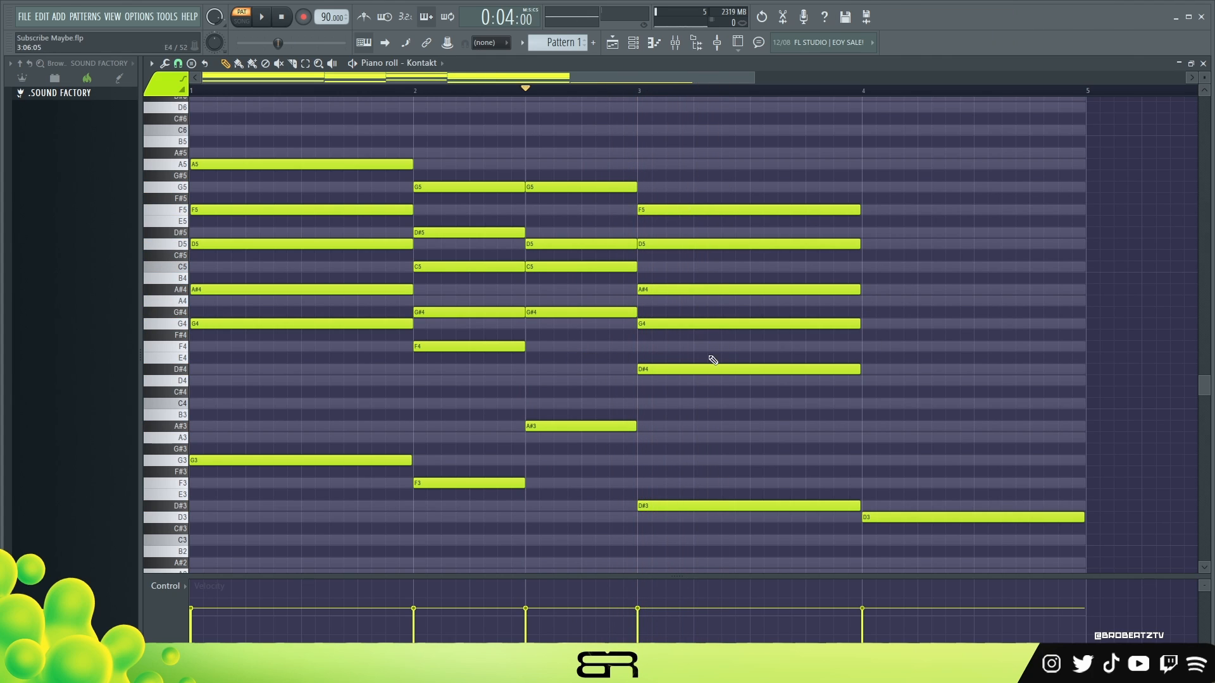
Step: Move the G4 of the bar-3 chord up an octave to G5 and play back the new voicing
left_click_drag(655, 321, 702, 334)
left_click(654, 190)
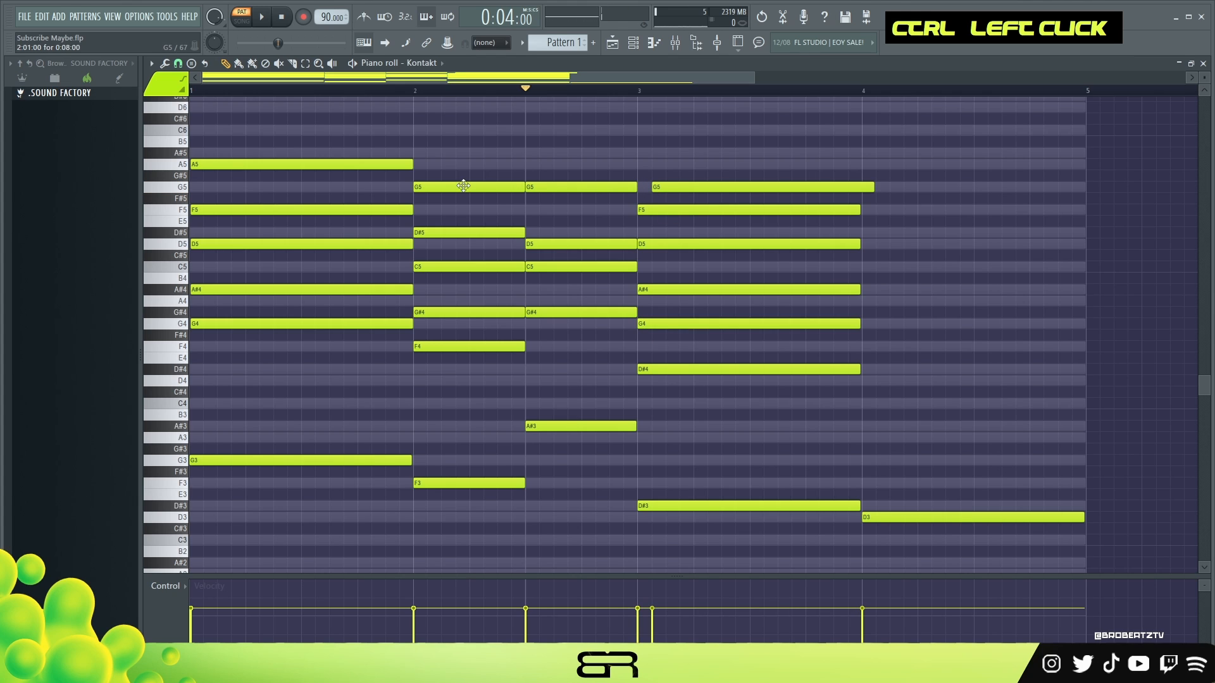
right_click(809, 190)
left_click(683, 323, "ctrl")
key("ctrl+Up")
key("space")
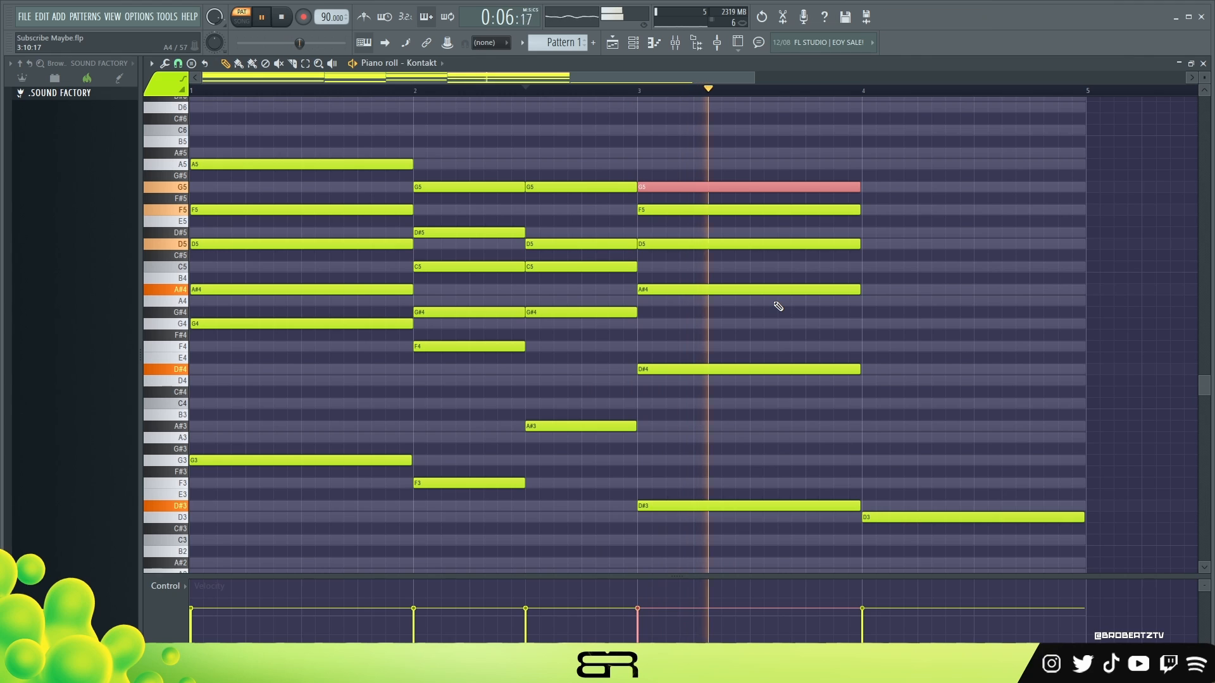
key("space")
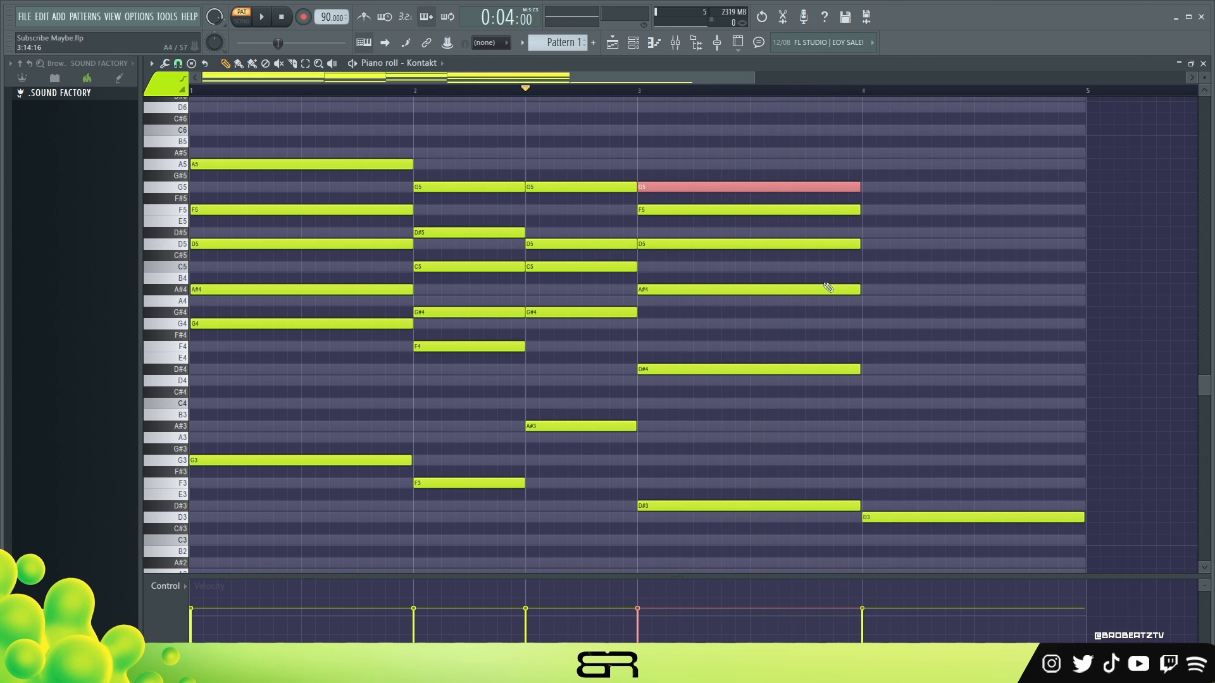
Step: Split the D3 root note in bar 4 into two consecutive half-bar D3 notes
left_click_drag(461, 188, 542, 314)
scroll(556, 332, "up", 3)
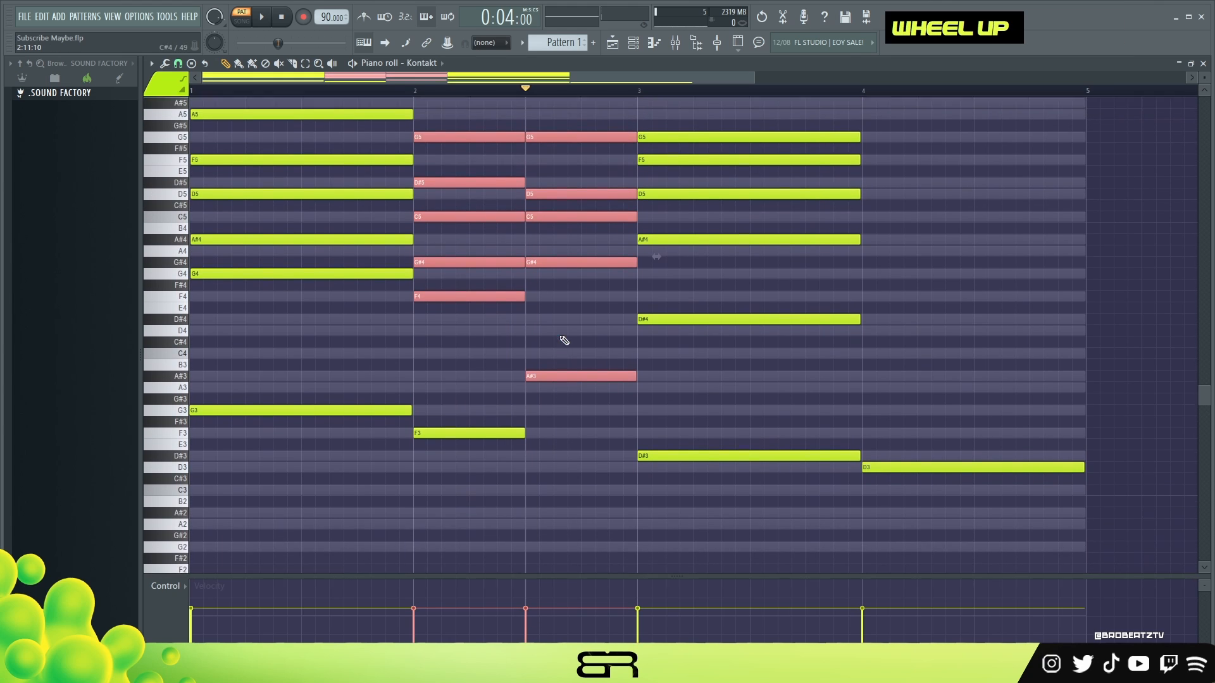
right_click(1058, 515)
left_click(955, 524, "ctrl")
left_click_drag(907, 539, 1004, 538)
right_click(988, 539)
left_click(949, 527, "ctrl")
left_click_drag(918, 528, 1029, 527)
mouse_move(1028, 512)
left_mouse_down()
mouse_move(1004, 537)
mouse_move(904, 536)
left_mouse_up()
left_click_drag(898, 532, 926, 531)
Step: Stack D4, F4, A4, C5, D#5, G5 and A#5 above both half-bar D3 roots in bar 4
key("ctrl+Up")
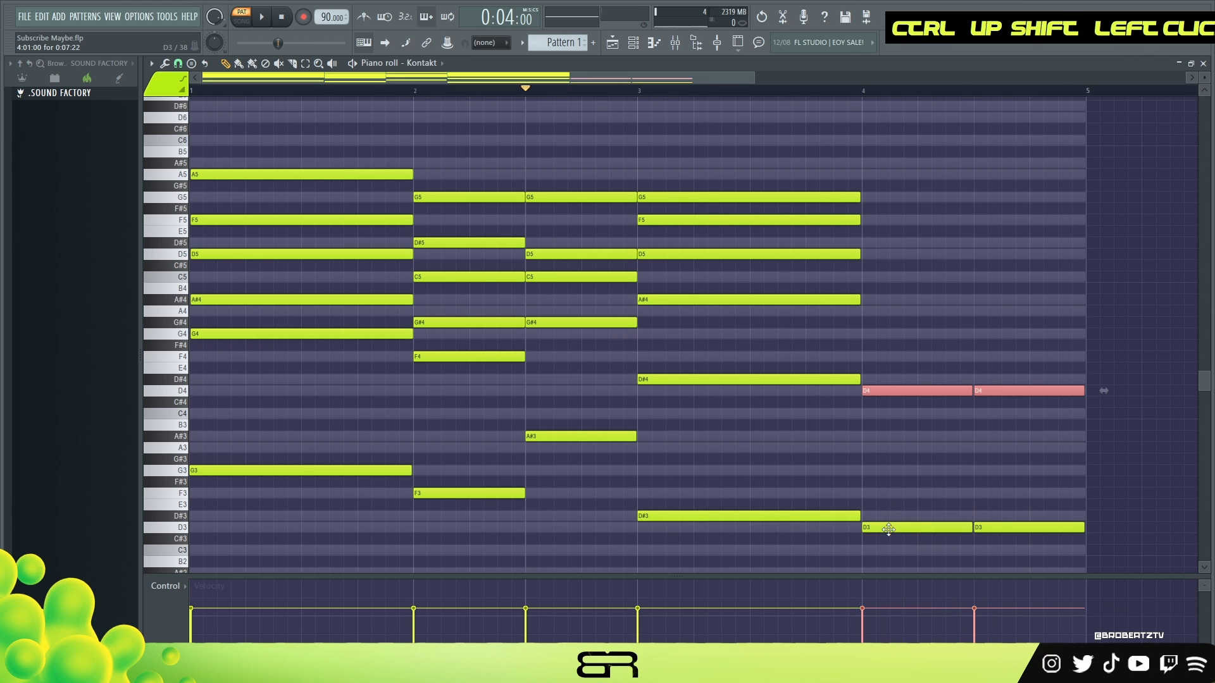
mouse_move(881, 391)
left_mouse_down()
mouse_move(873, 312)
mouse_move(886, 217)
mouse_move(870, 196)
mouse_move(875, 159)
mouse_move(1034, 425)
left_mouse_up()
right_click(877, 145)
right_click(1066, 447)
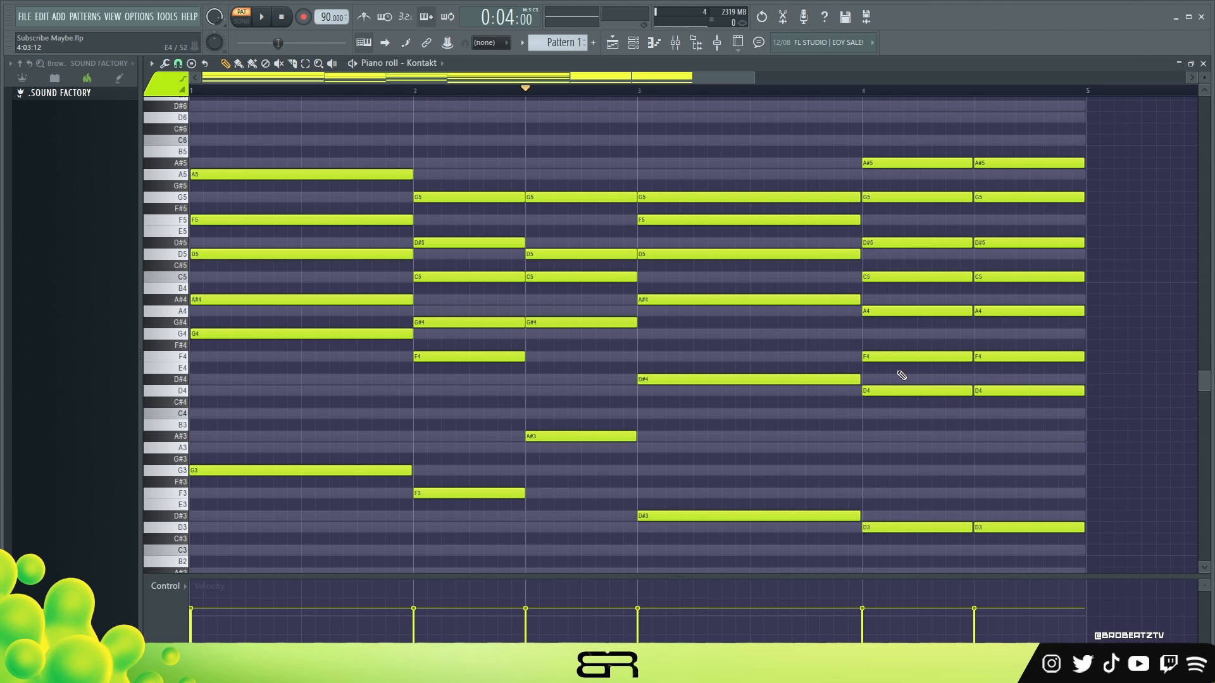
Step: Remove F4 and A4 from both bar-4 chords and play back the result from late in bar 3
right_click(921, 356)
right_click(963, 310)
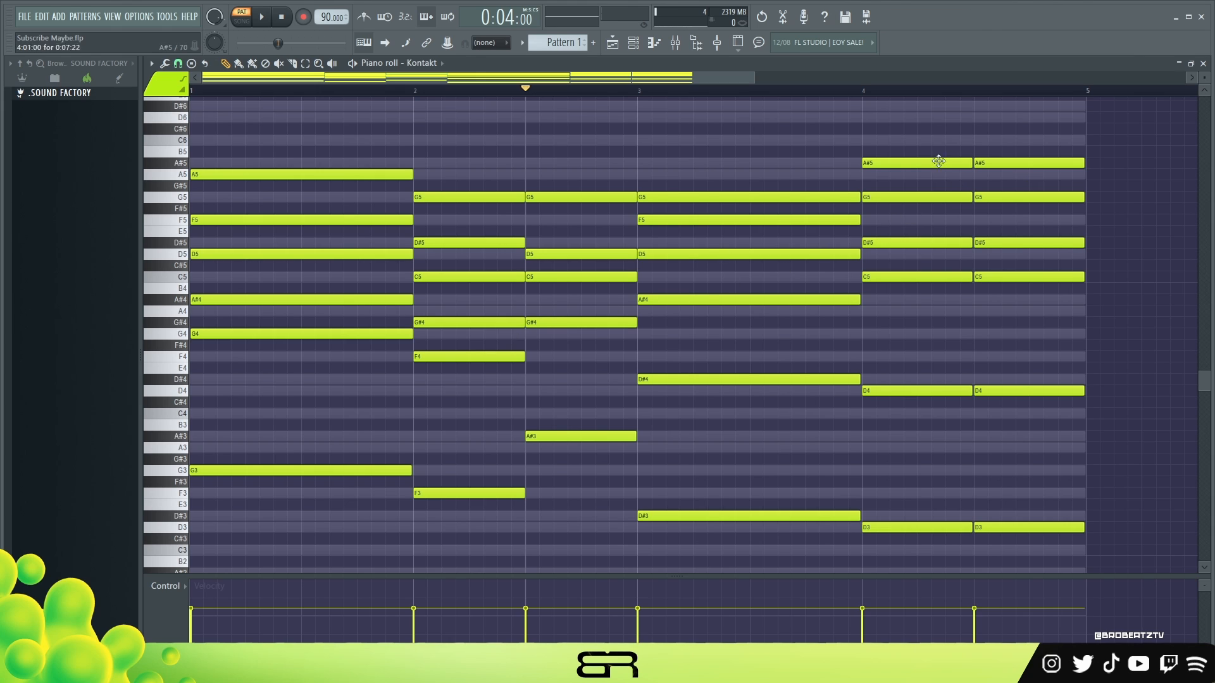
right_click(894, 177)
key("space")
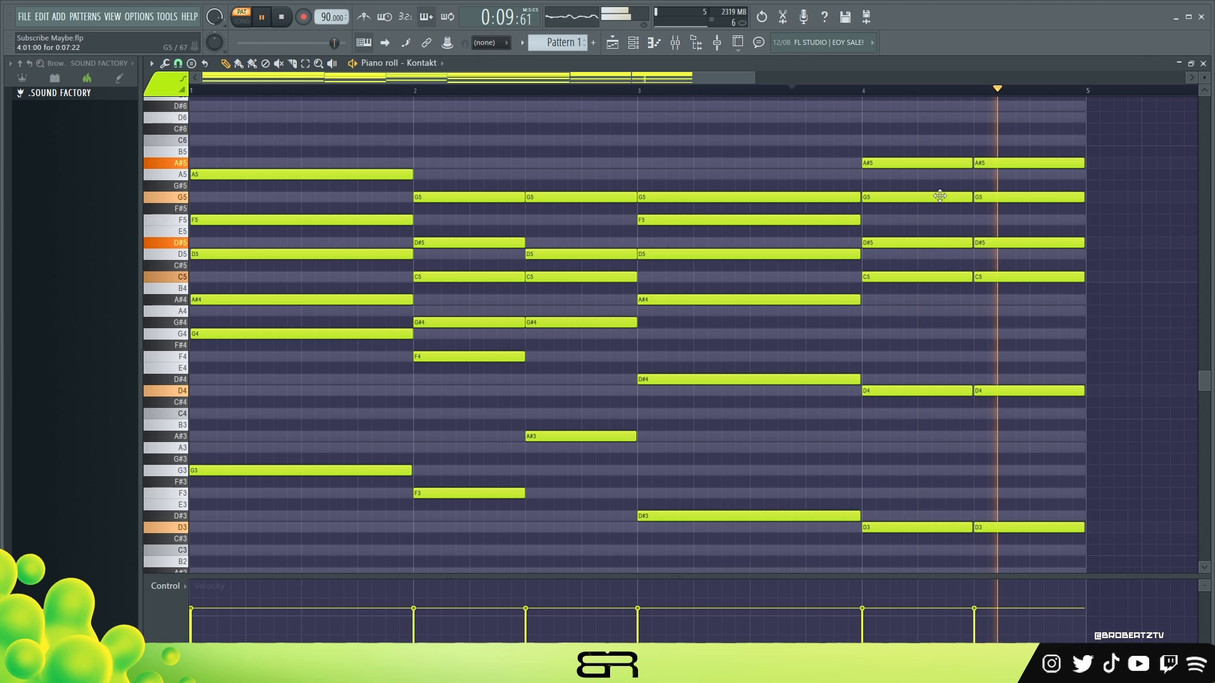
key("space")
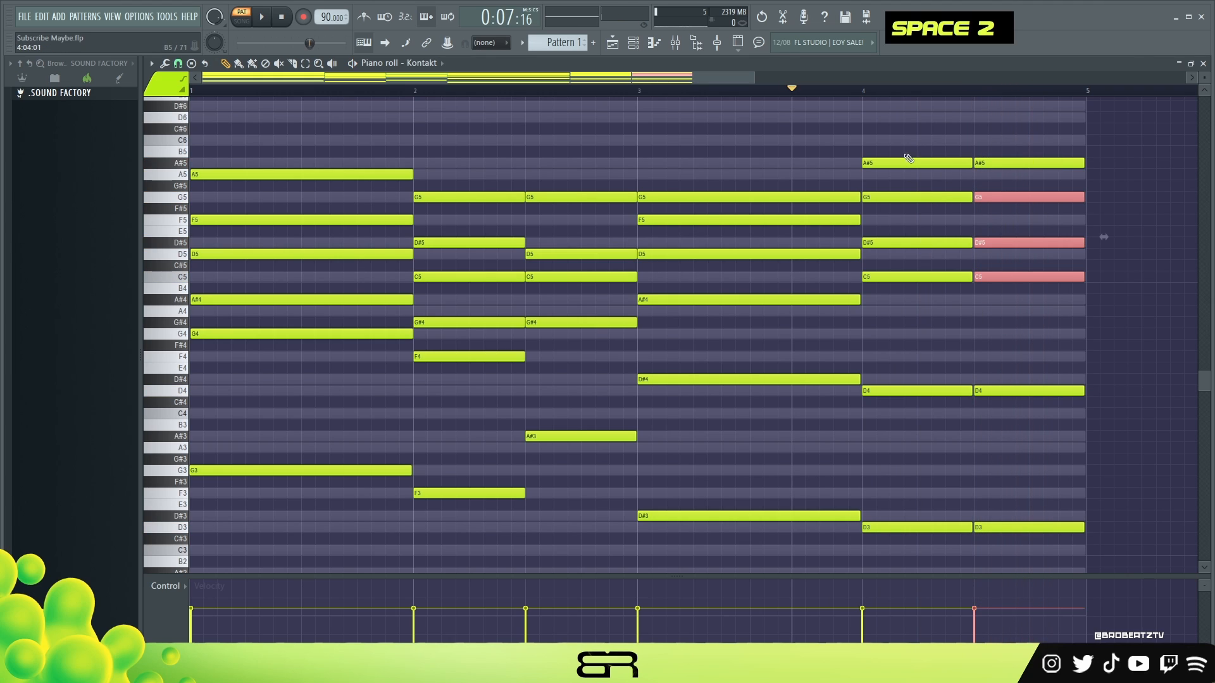
Step: Lower the A#5 of the first bar-4 chord to A5, leaving the second chord's A#5 in place
right_click(906, 154)
left_click_drag(894, 163, 891, 177)
Step: Try the D#5 notes of both bar-4 chords a semitone lower and a semitone higher, auditioning each variation
left_click_drag(909, 240, 1012, 248)
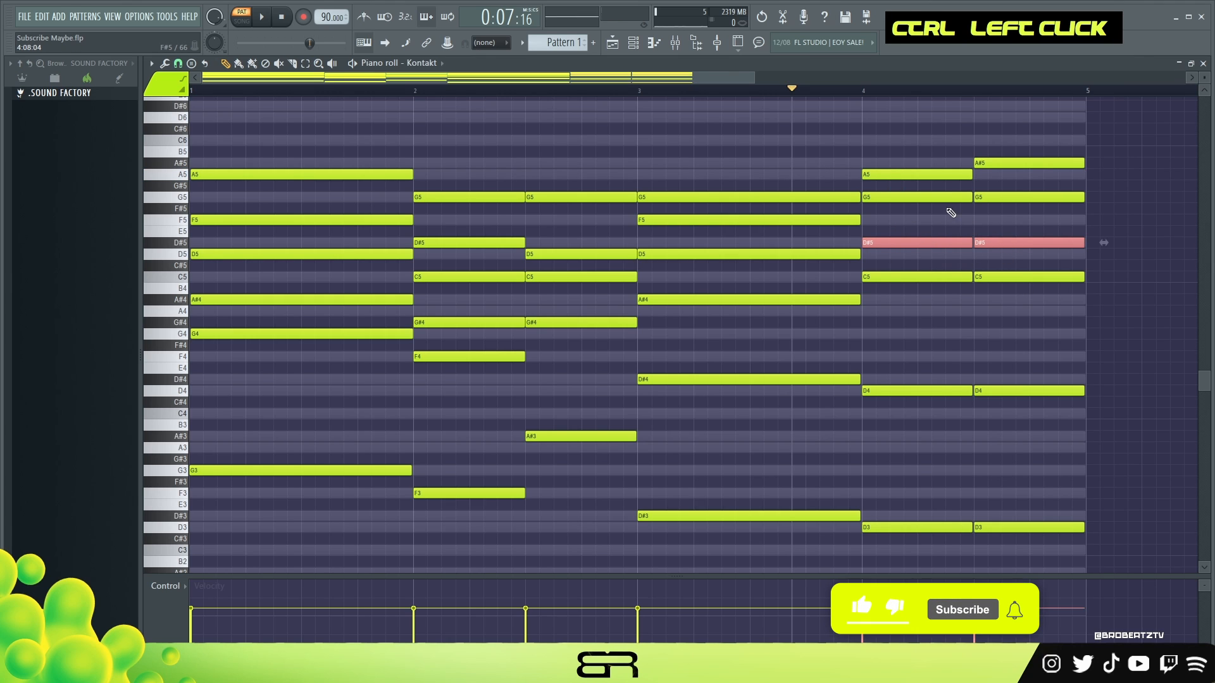
key("shift+Down")
key("space")
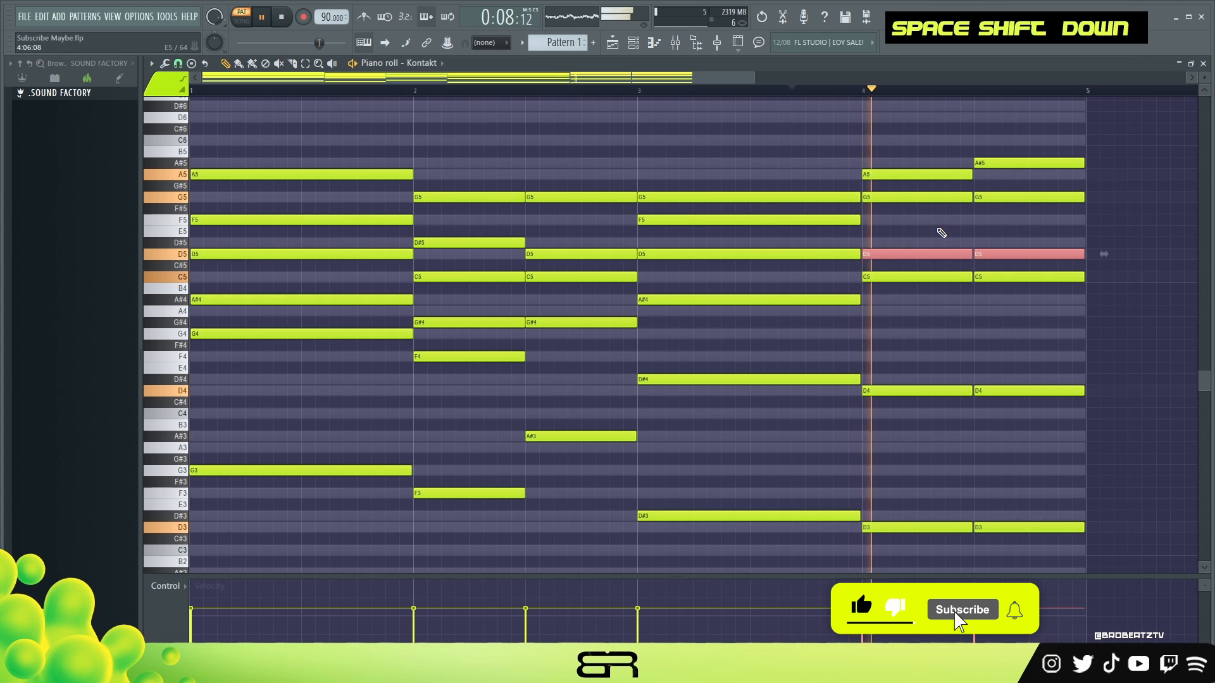
key("space")
key("space")
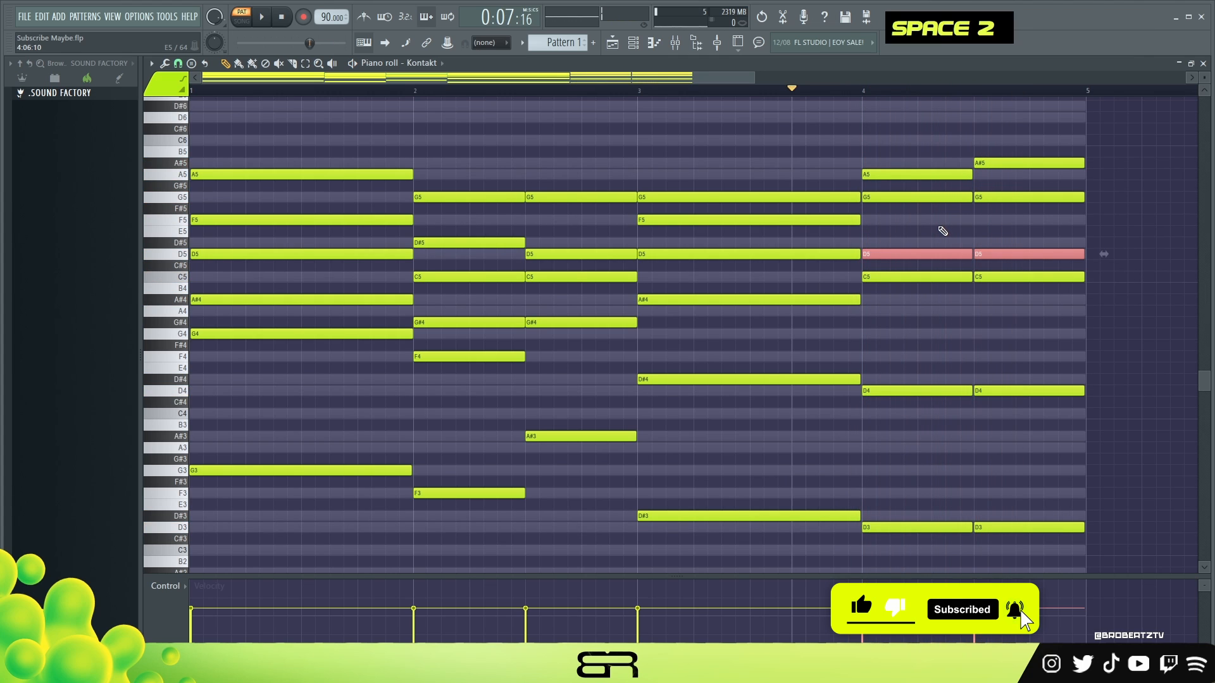
key("shift+Up")
key("space")
key("shift+Up")
key("space")
left_click(863, 92)
key("space")
key("shift+Down")
Step: Lower the G5 notes of both bar-4 chords to F#5 and play back the new voicing
right_click(900, 151)
left_click_drag(906, 198, 1030, 190)
key("shift+Down")
key("space")
key("space")
key("space")
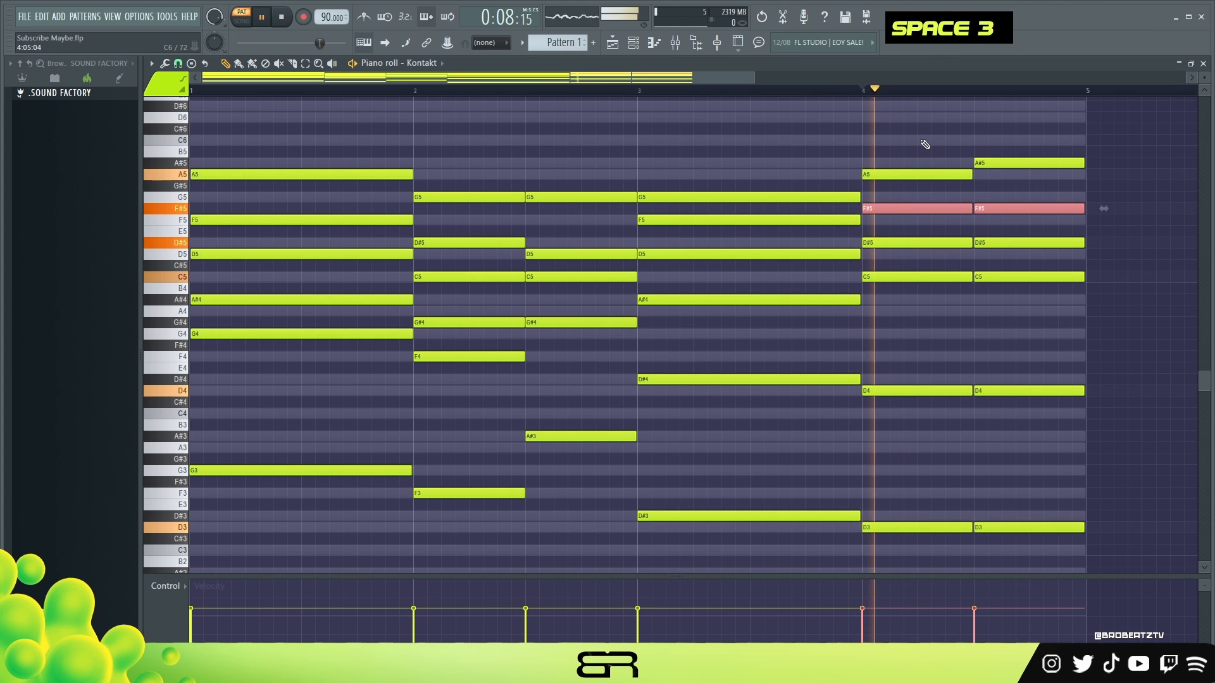
key("space")
right_click(954, 141)
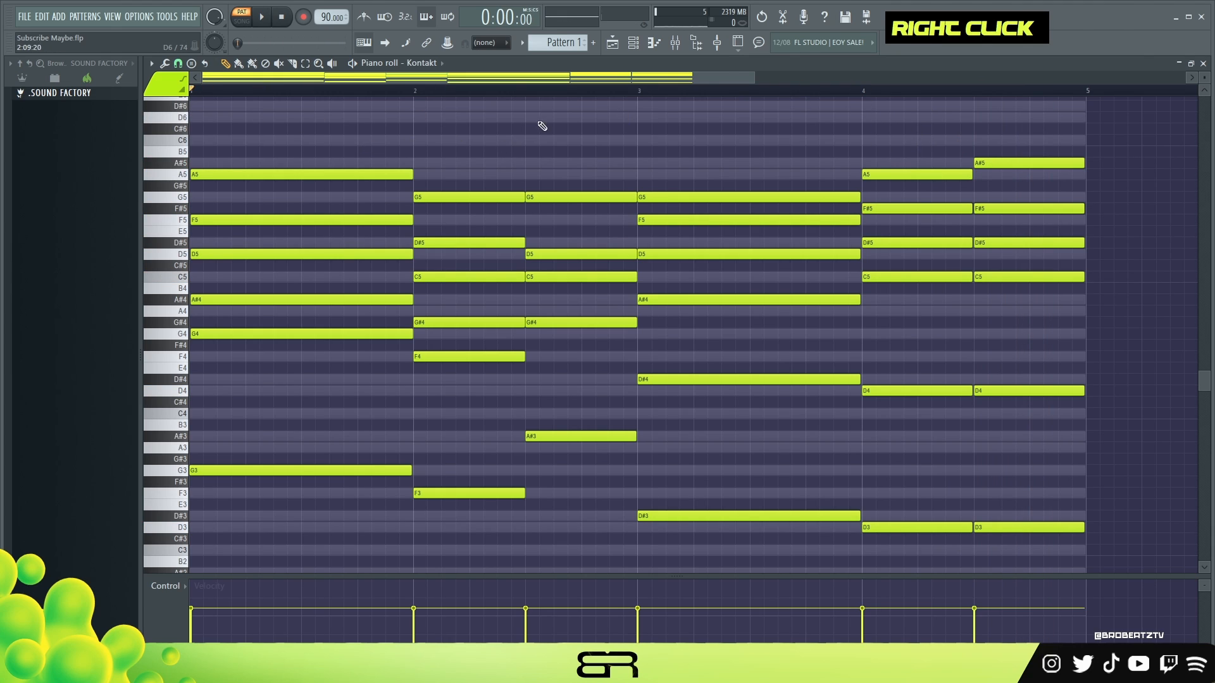
Step: Play back the complete four-bar chord progression from the start
key("space")
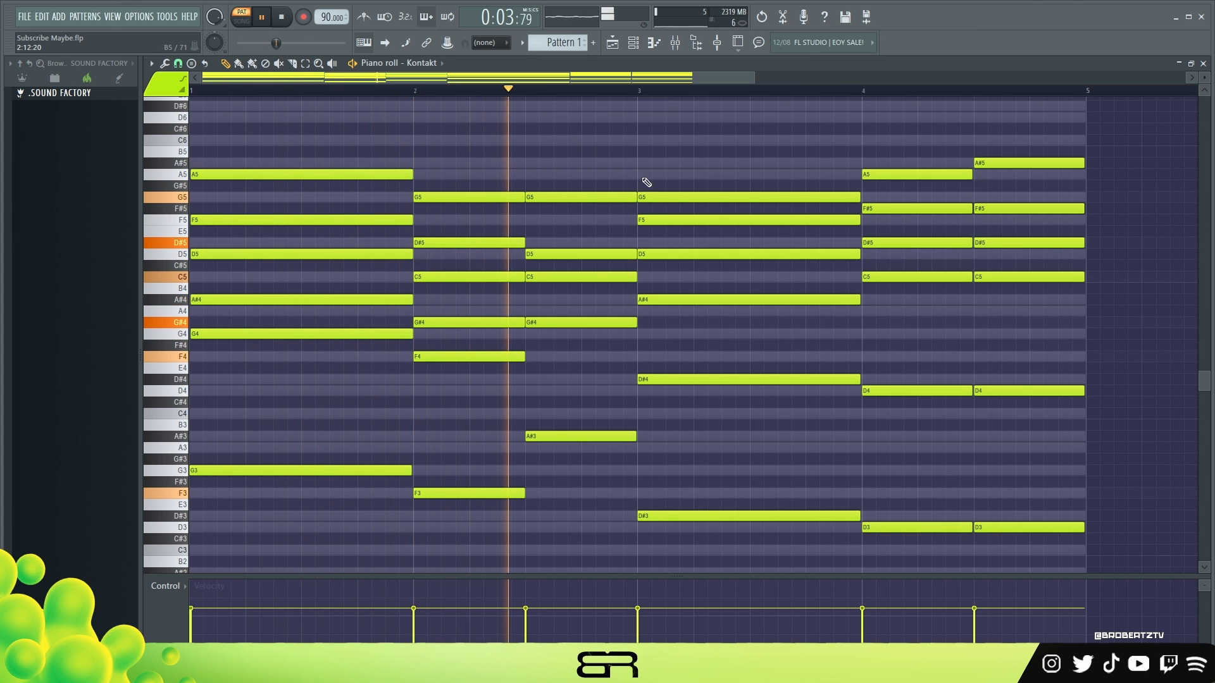
right_click(955, 329)
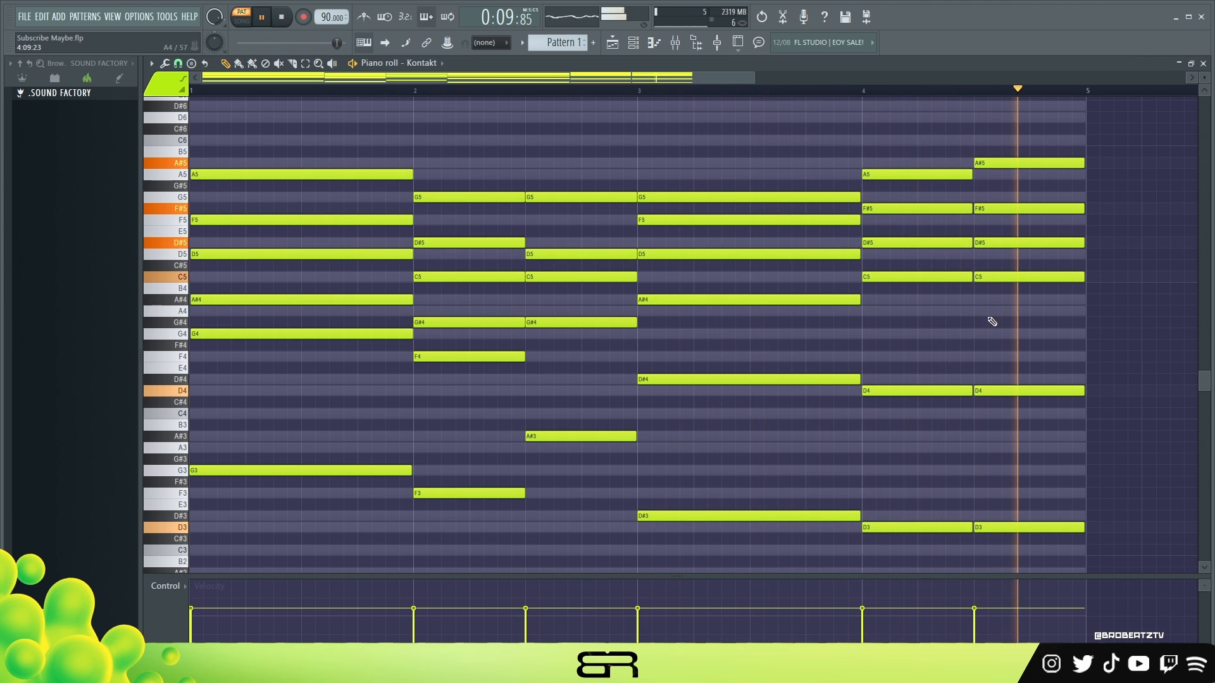
key("space")
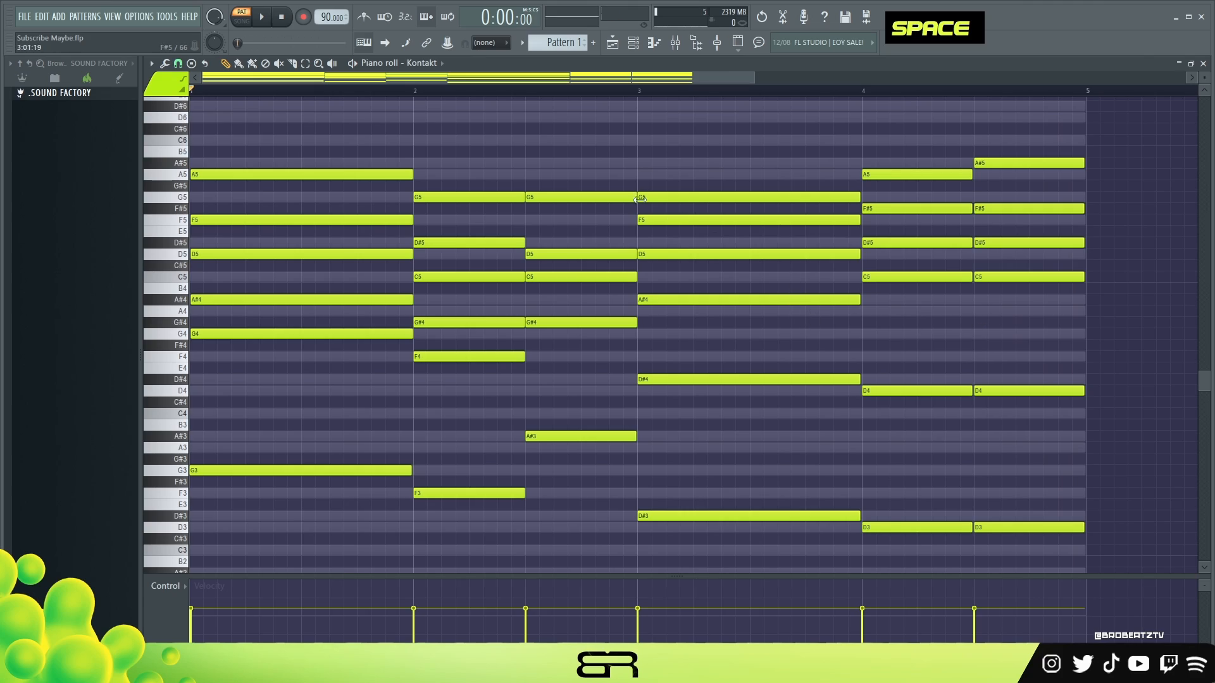
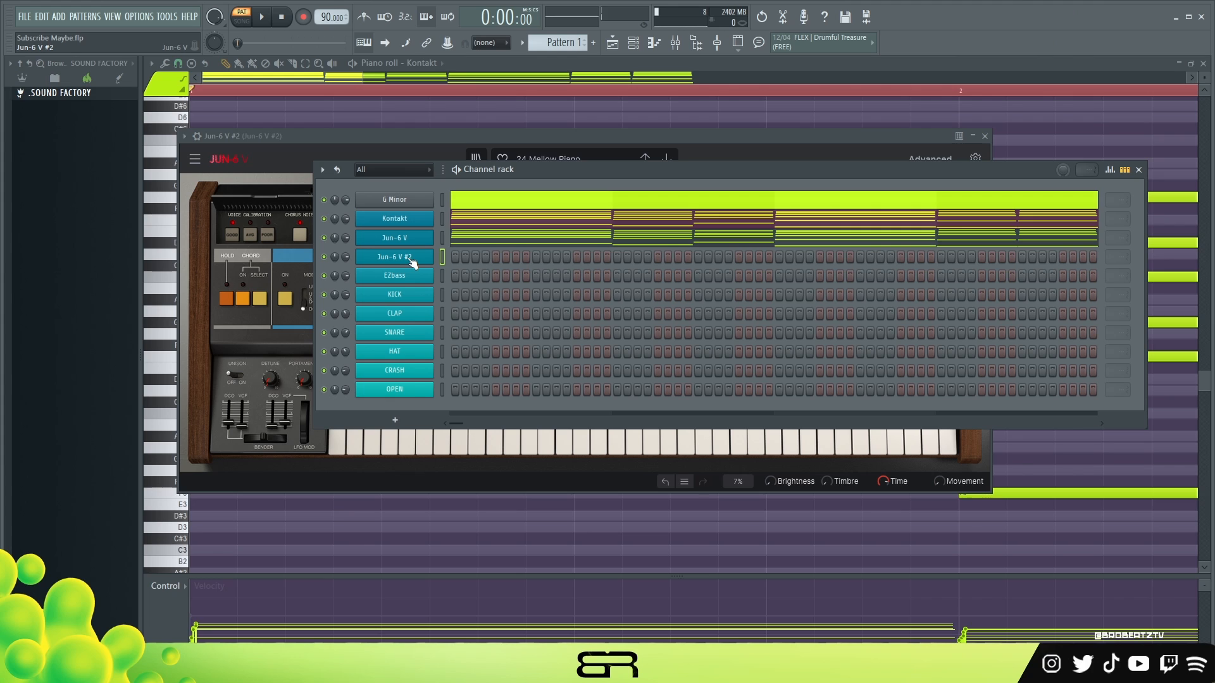
Step: Copy the Jun-6 V channel's notes into the Jun-6 V #2 channel and open its piano roll
right_click(413, 262)
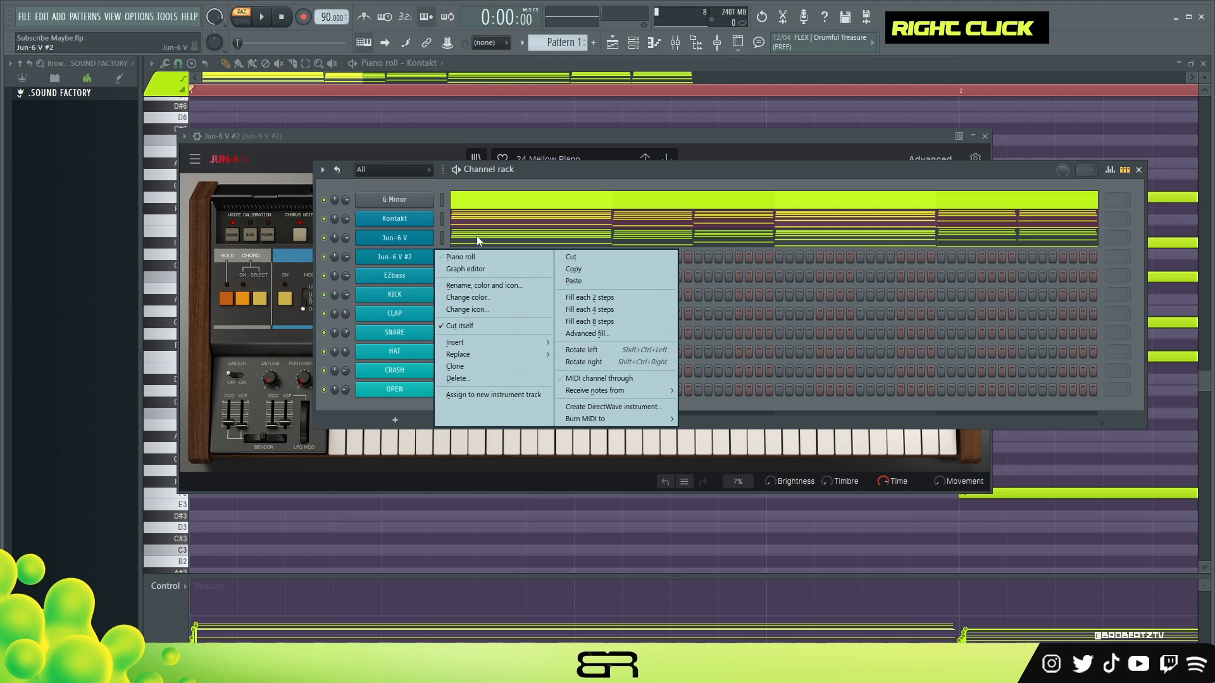
right_click(397, 238)
left_click(576, 251)
right_click(411, 262)
left_click(557, 279)
left_click(524, 261)
Step: Delete all notes at D5 and below from the Jun-6 V #2 pattern, keeping only the upper chord notes
right_click(433, 232, "ctrl")
left_click_drag(260, 239, 1056, 555)
key("Delete")
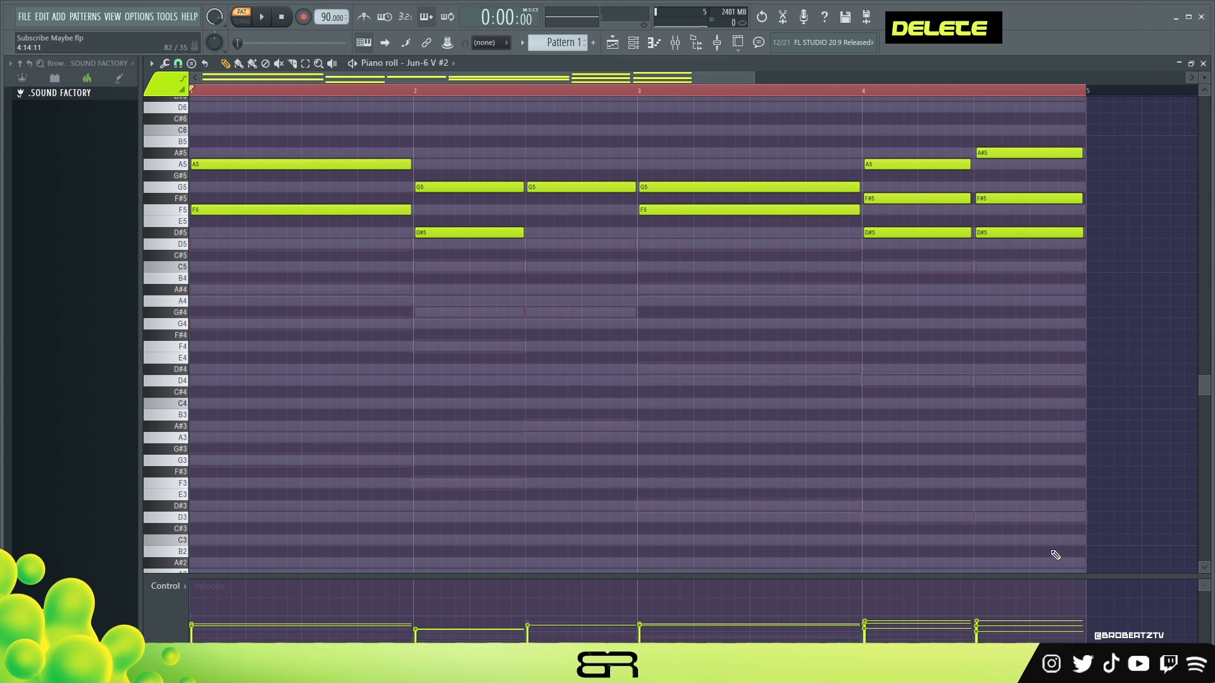
Step: Quantize all the remaining Jun-6 V #2 notes so their starts and ends align to the grid, and audition them briefly
left_click_drag(306, 161, 296, 249)
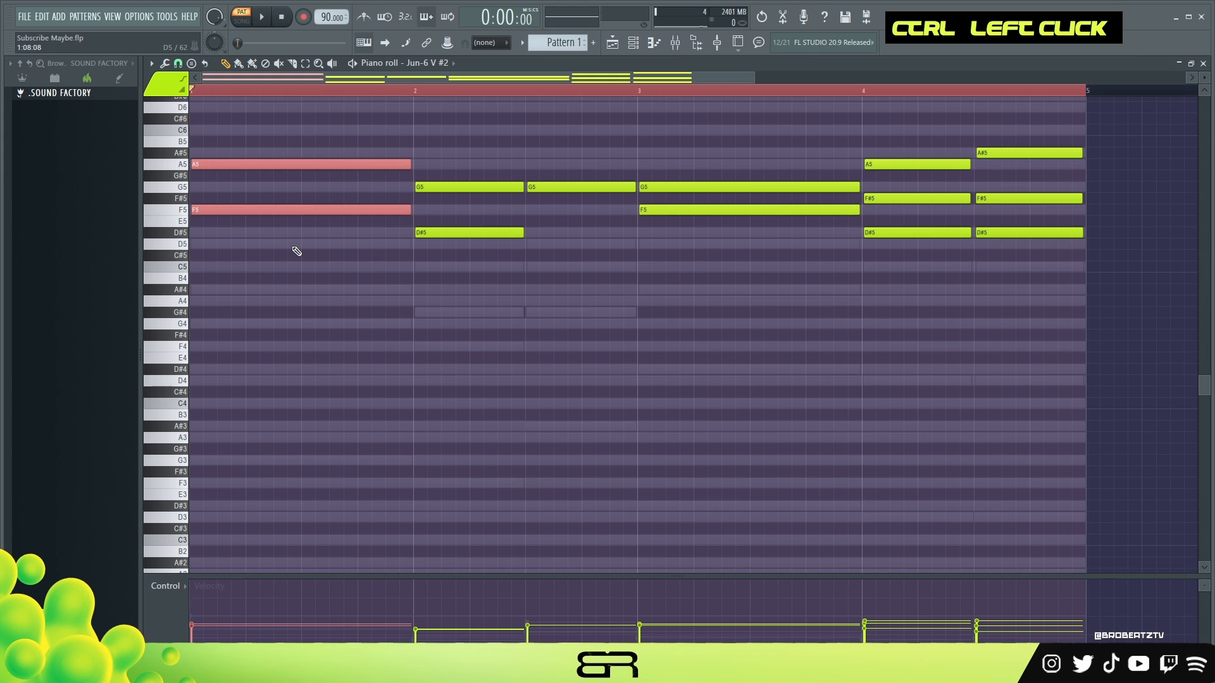
key("ctrl+a")
right_click(306, 262)
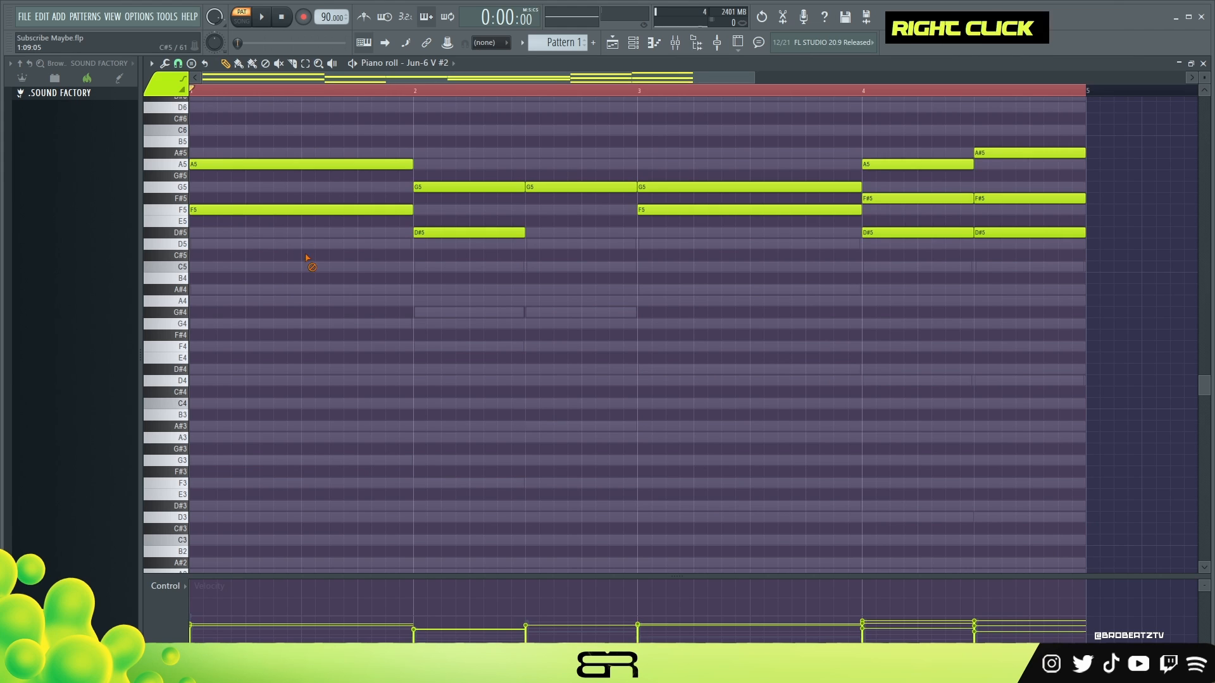
key("space")
key("space")
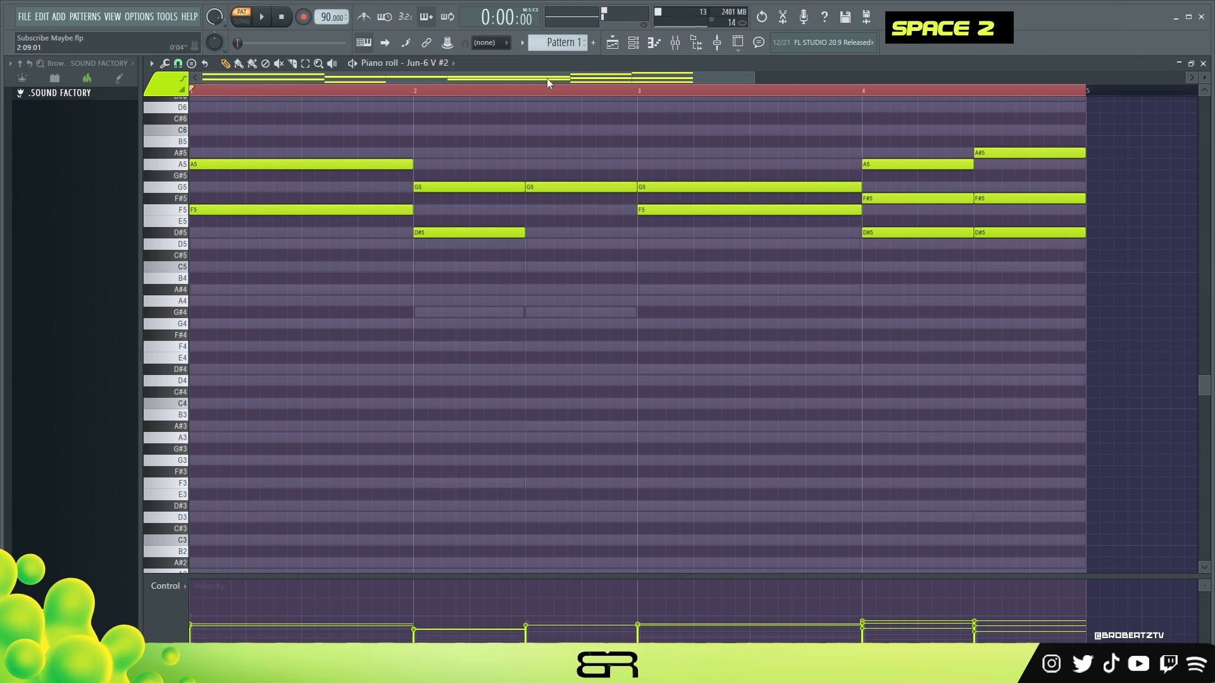
Step: Mute the Jun-6 V channel in the channel rack and play the pattern from the start
left_click(634, 43)
key("F6")
key("space")
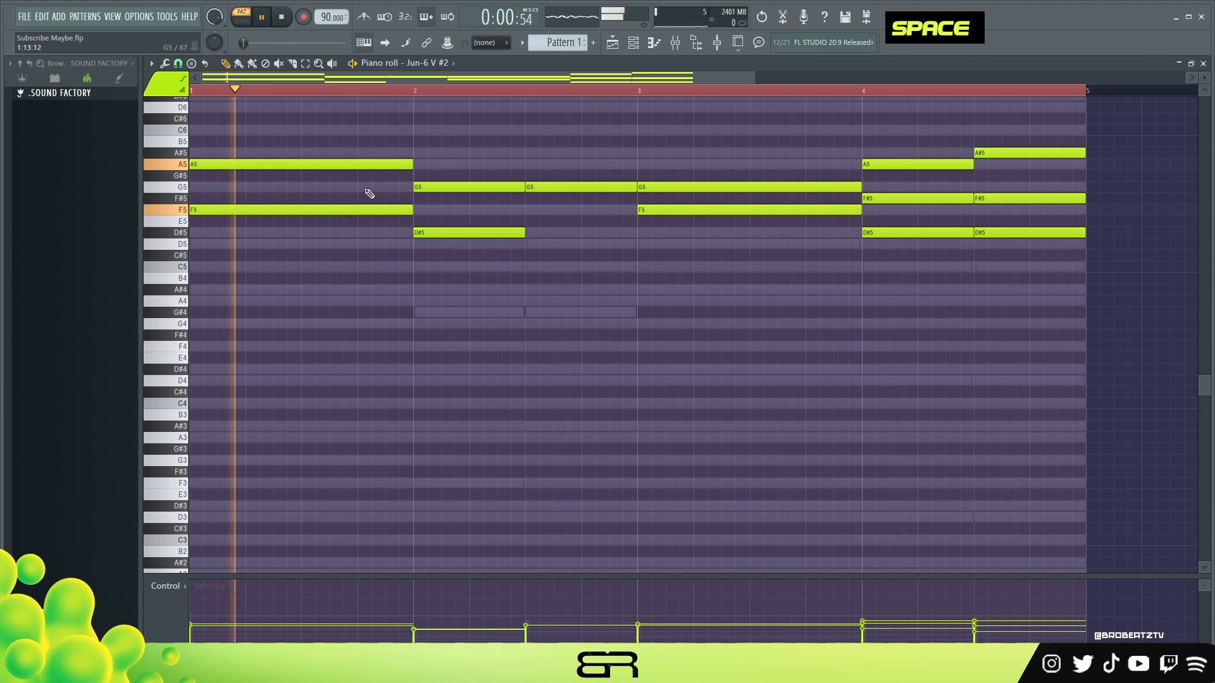
key("space")
Step: Shorten the A5 and F5 notes in bar 1 to half a bar and play back the pattern
left_click_drag(374, 167, 294, 227)
key("space")
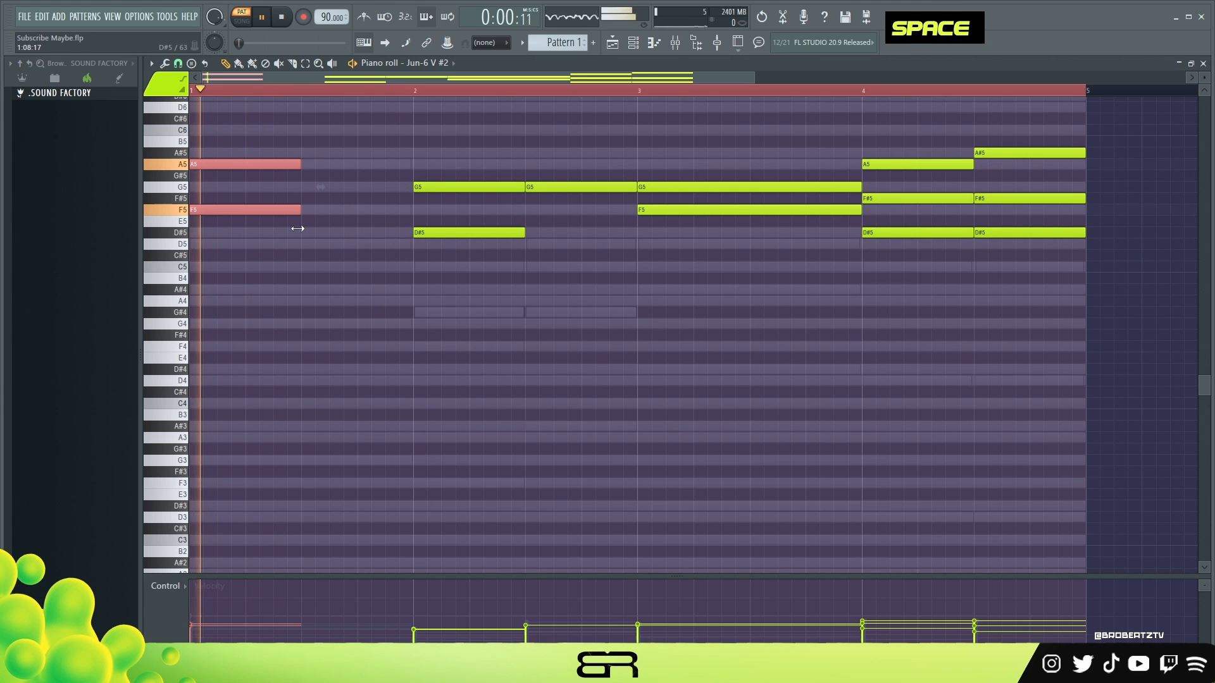
scroll(367, 373, "up", 2)
right_click(369, 398)
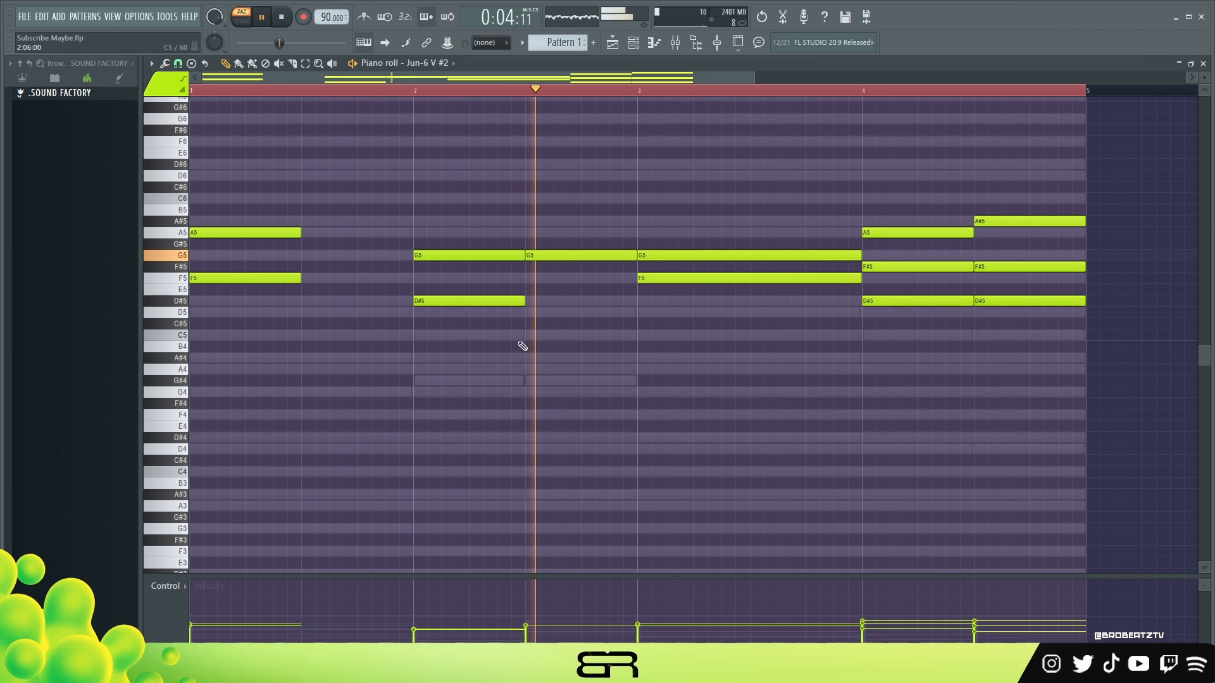
key("space")
key("space")
Step: Delete the first G5 in bar 2, move the D#5 to D5 in the bar's second half, and play back
right_click(488, 256)
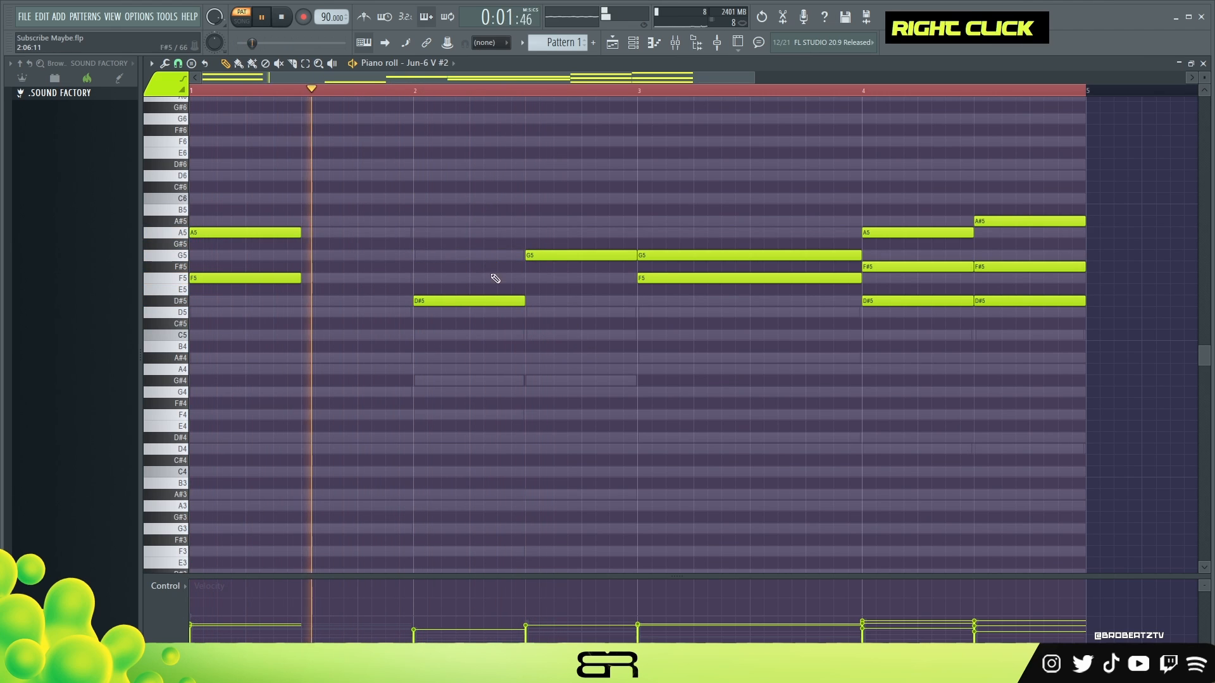
key("space")
key("space")
left_click_drag(474, 305, 588, 321)
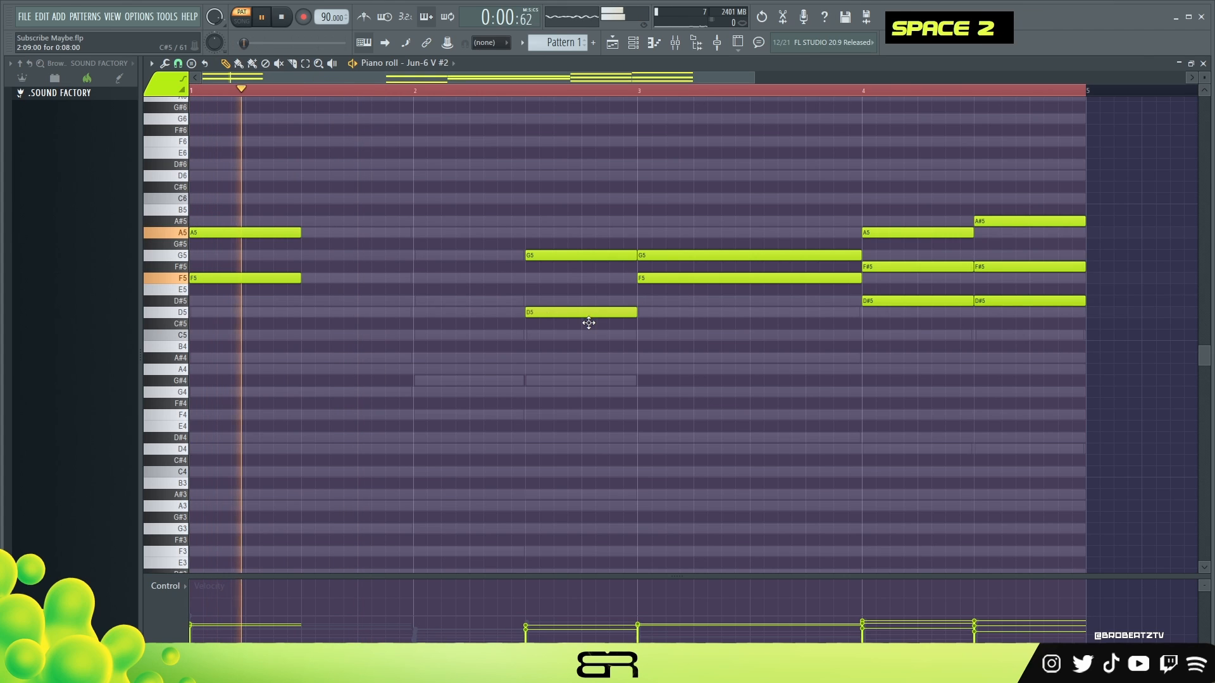
right_click(587, 334)
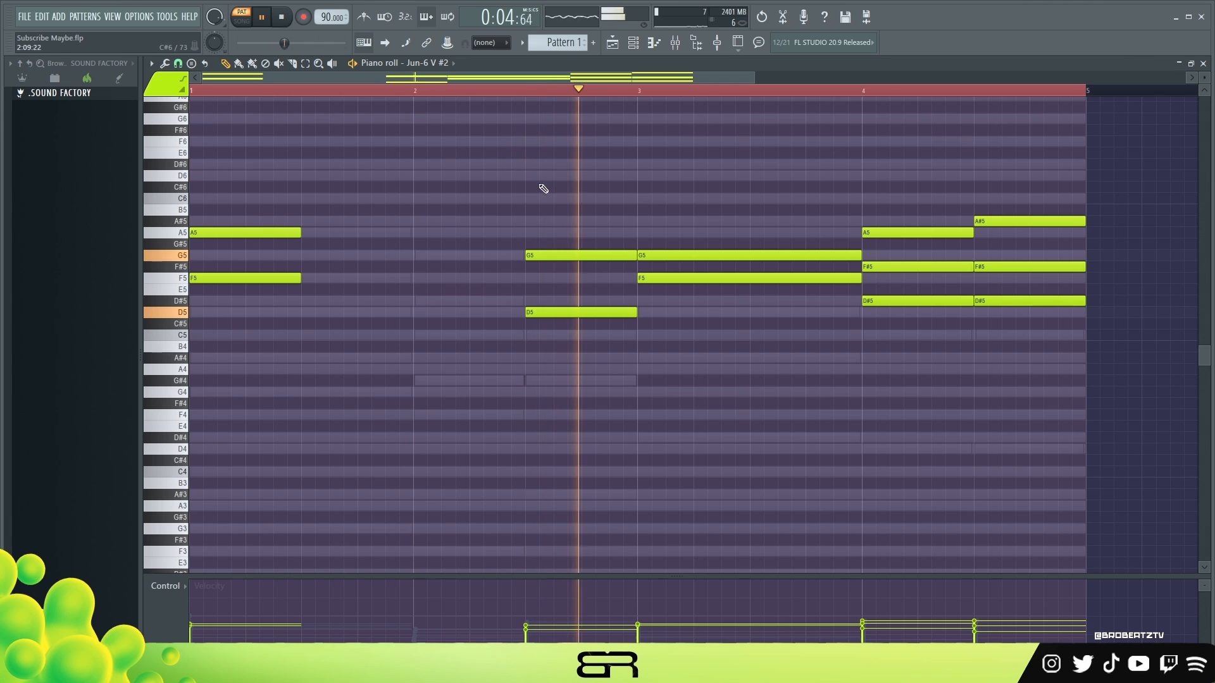
key("space")
key("space")
key("space")
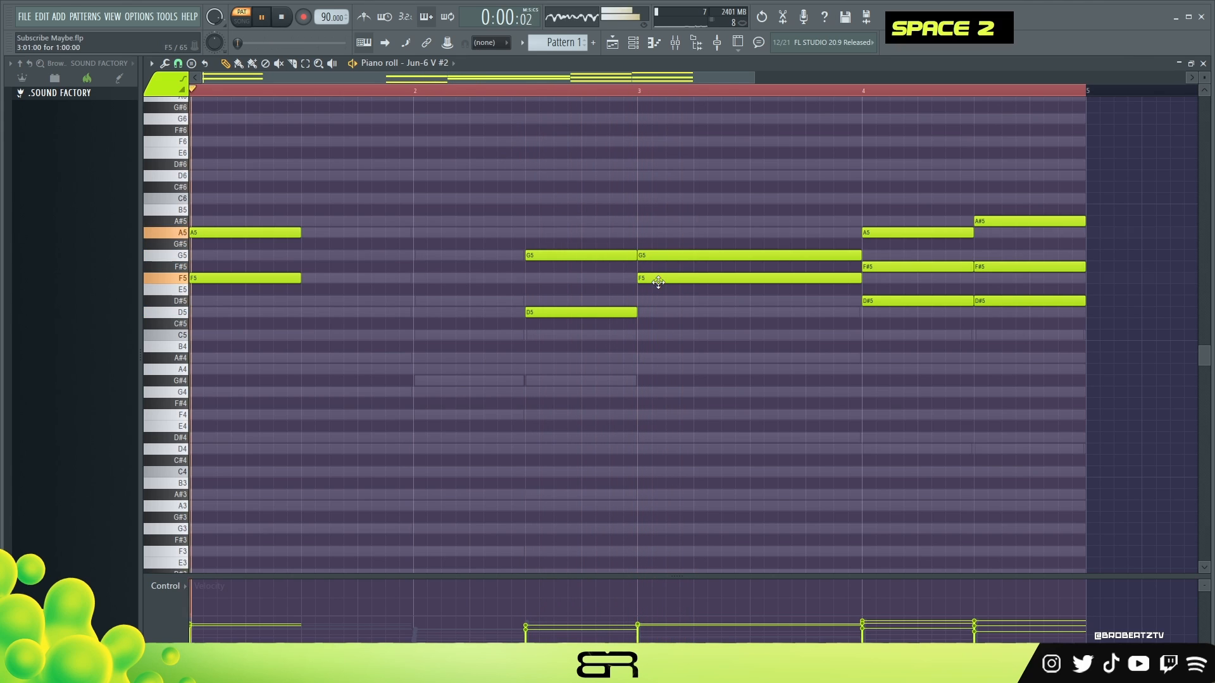
Step: Move the bar-3 F5 up to A#5, drop it an octave to A#4, and play back from the middle of bar 2's second half
key("space")
left_click_drag(658, 282, 656, 230)
left_click(656, 225, "ctrl")
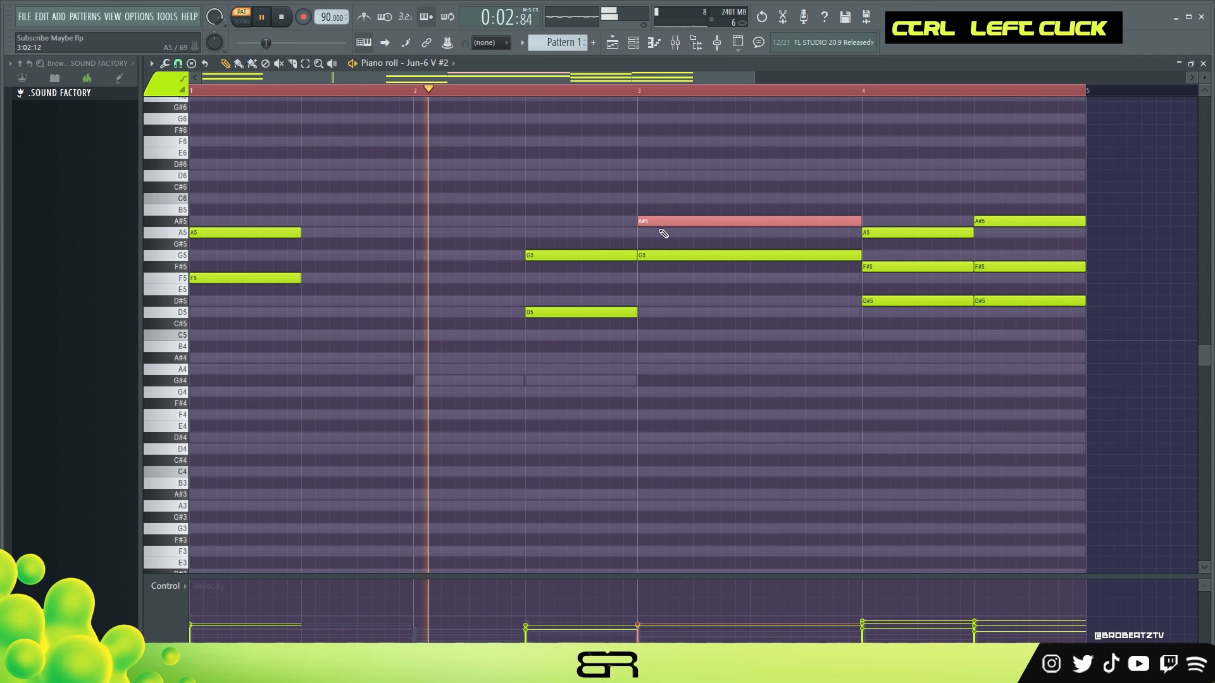
right_click(662, 233)
key("ctrl+Down")
key("space")
key("space")
left_click(580, 89)
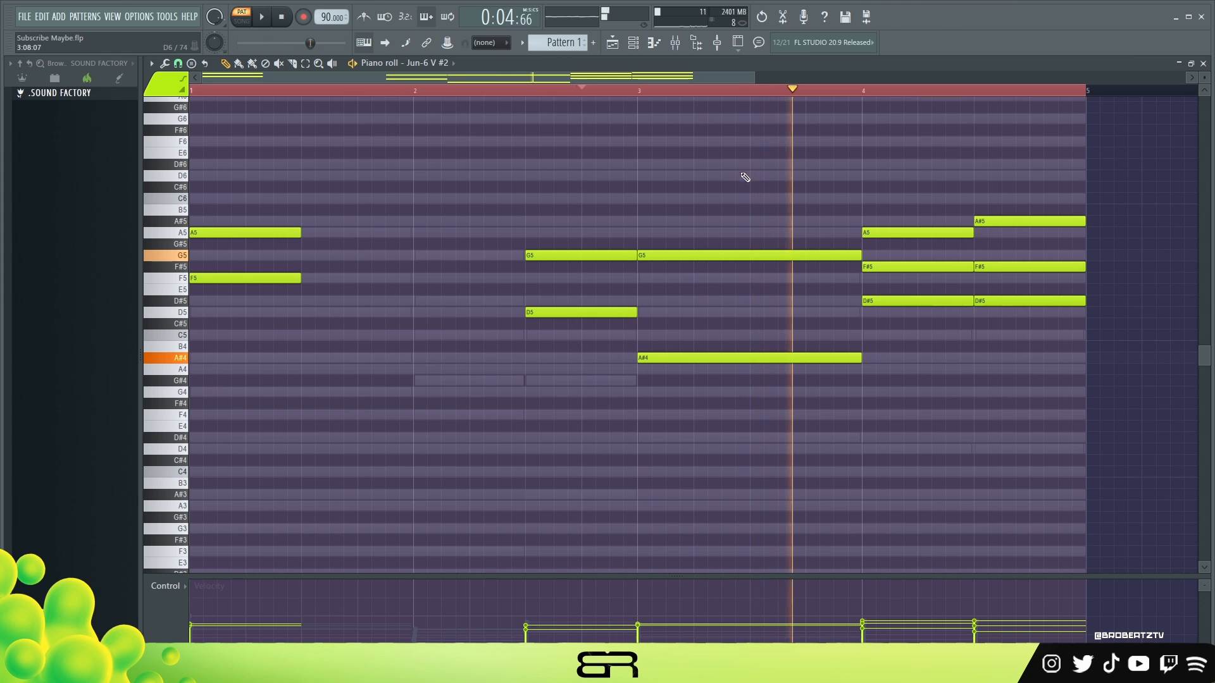
key("space")
Step: Shorten the G5 and A#4 notes in bar 3 to half a bar
left_click_drag(799, 206, 801, 386)
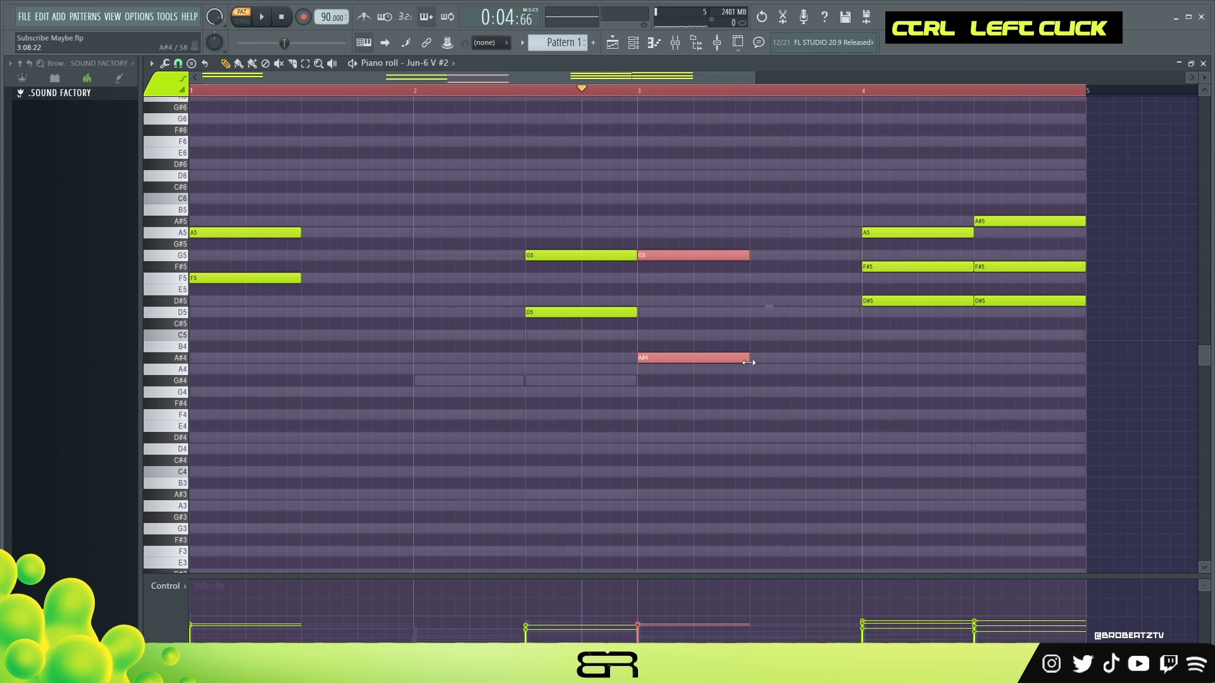
left_click_drag(286, 225, 455, 350)
right_click(457, 348)
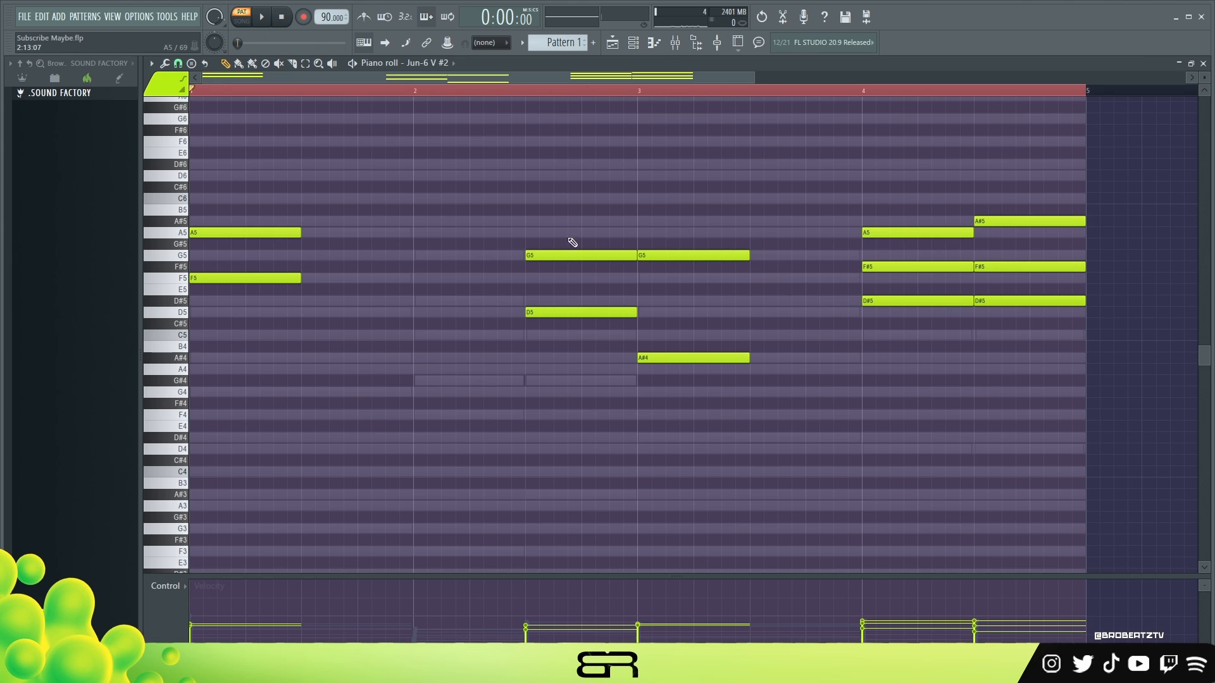
Step: Delete both D#5 notes from bar 4 and start playback from the beginning
left_click_drag(334, 204, 388, 249)
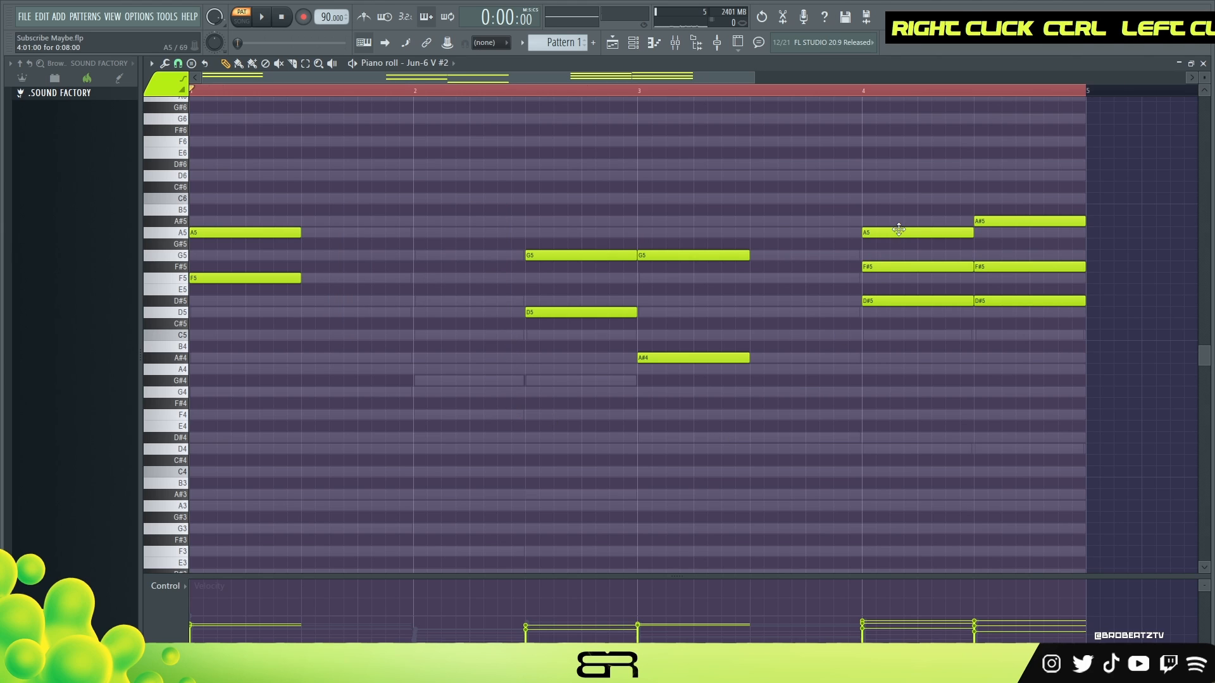
right_click(891, 301)
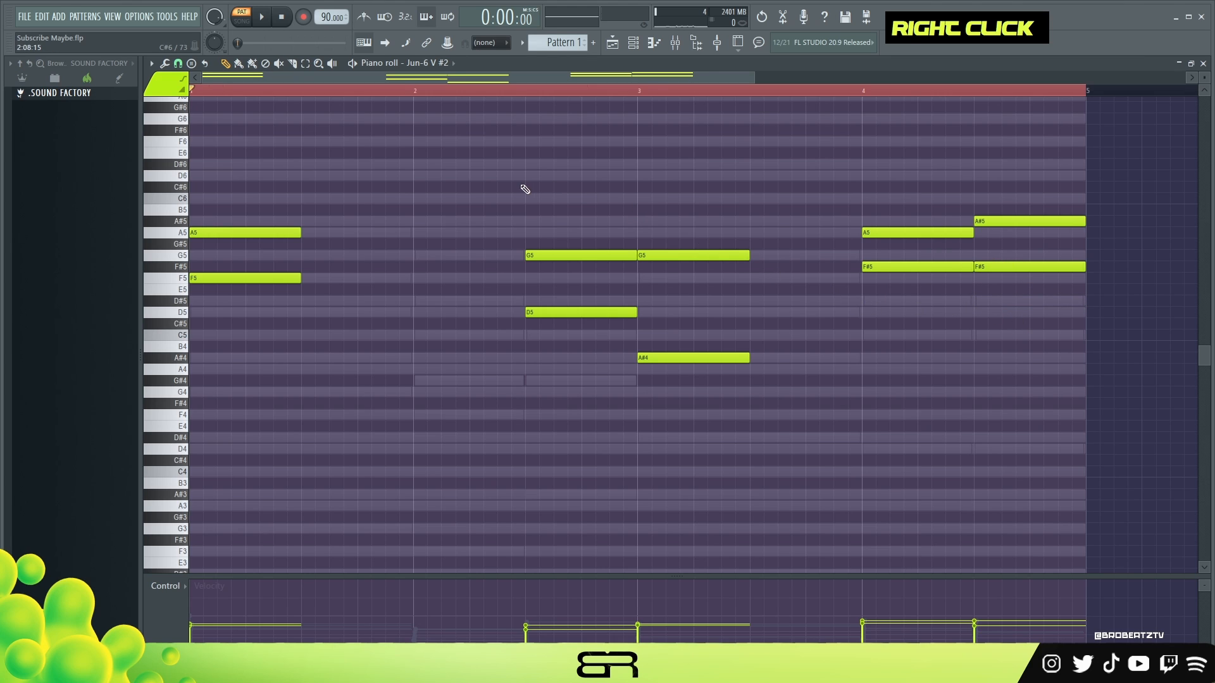
key("space")
Step: Slightly lower the velocity of all the Jun-6 V #2 notes while listening through the pattern
key("ctrl+a")
scroll(549, 206, "down", 2, "alt")
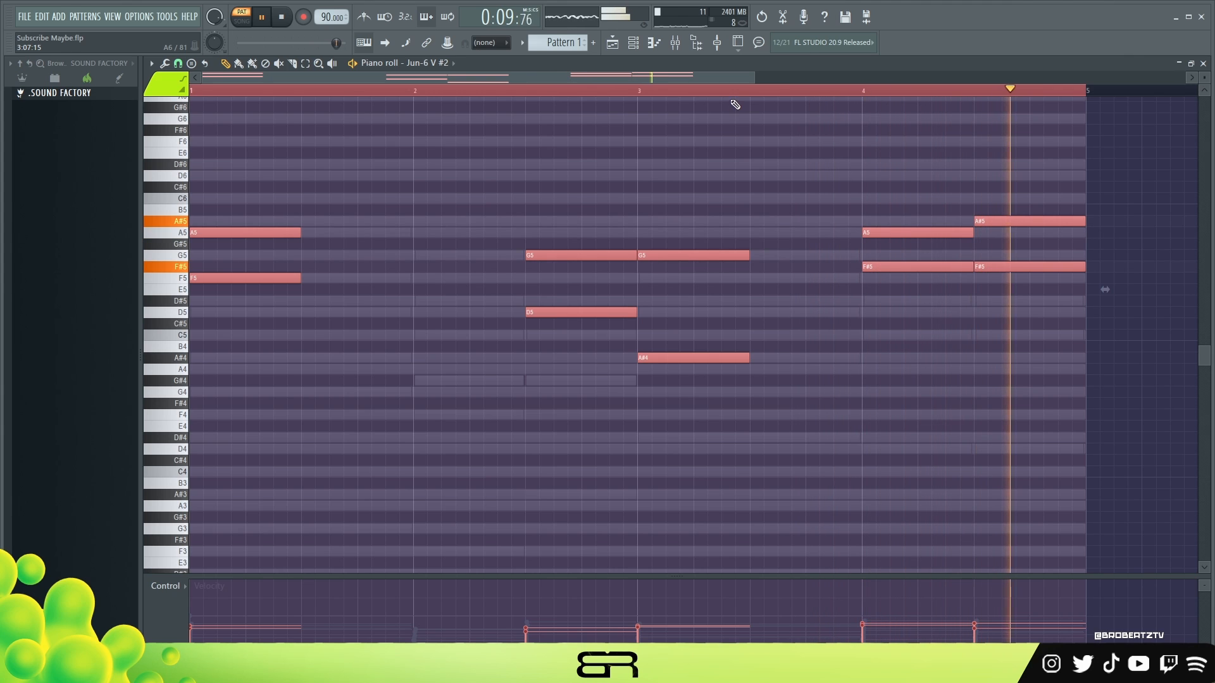
key("space")
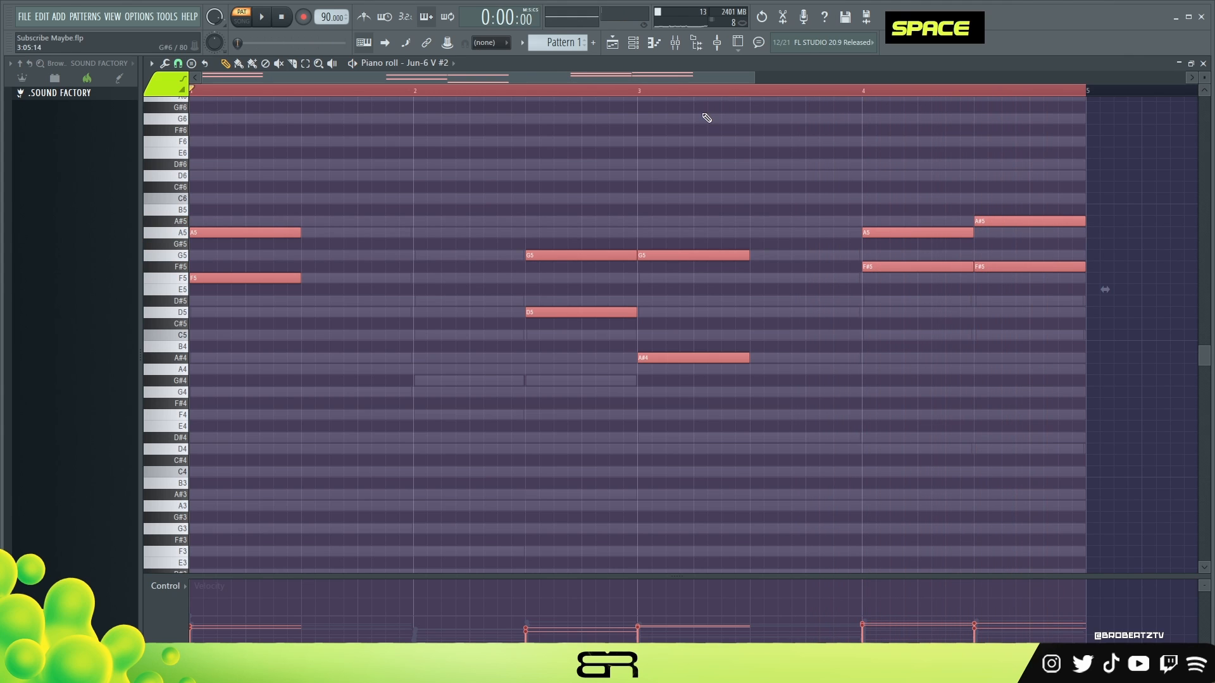
Step: Copy the G3, F3, A#3, D#3 and two D3 root notes from the Jun-6 V piano roll
left_click(635, 44)
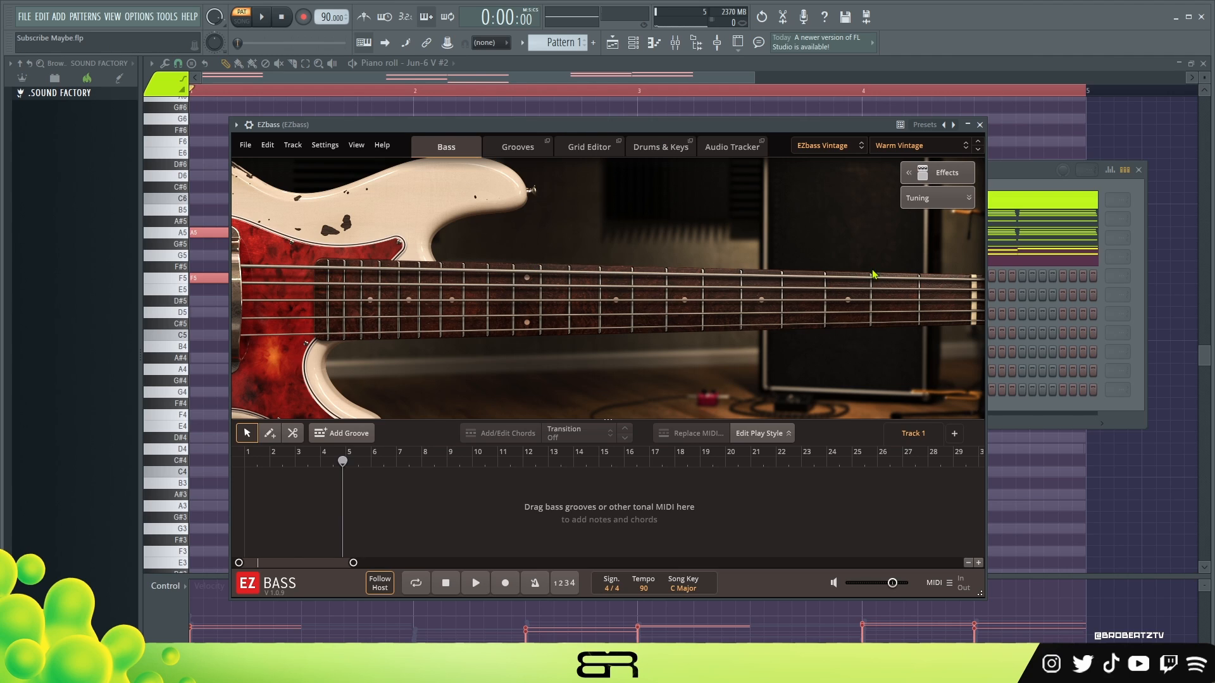
key("F6")
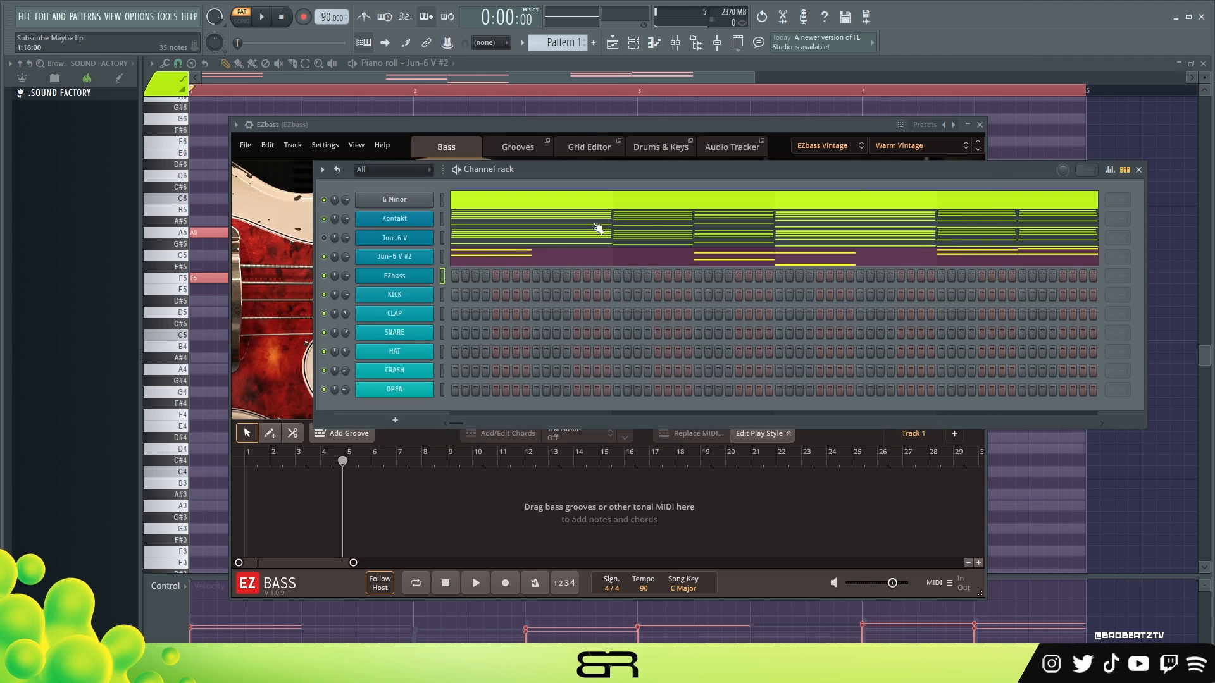
scroll(521, 274, "down", 5)
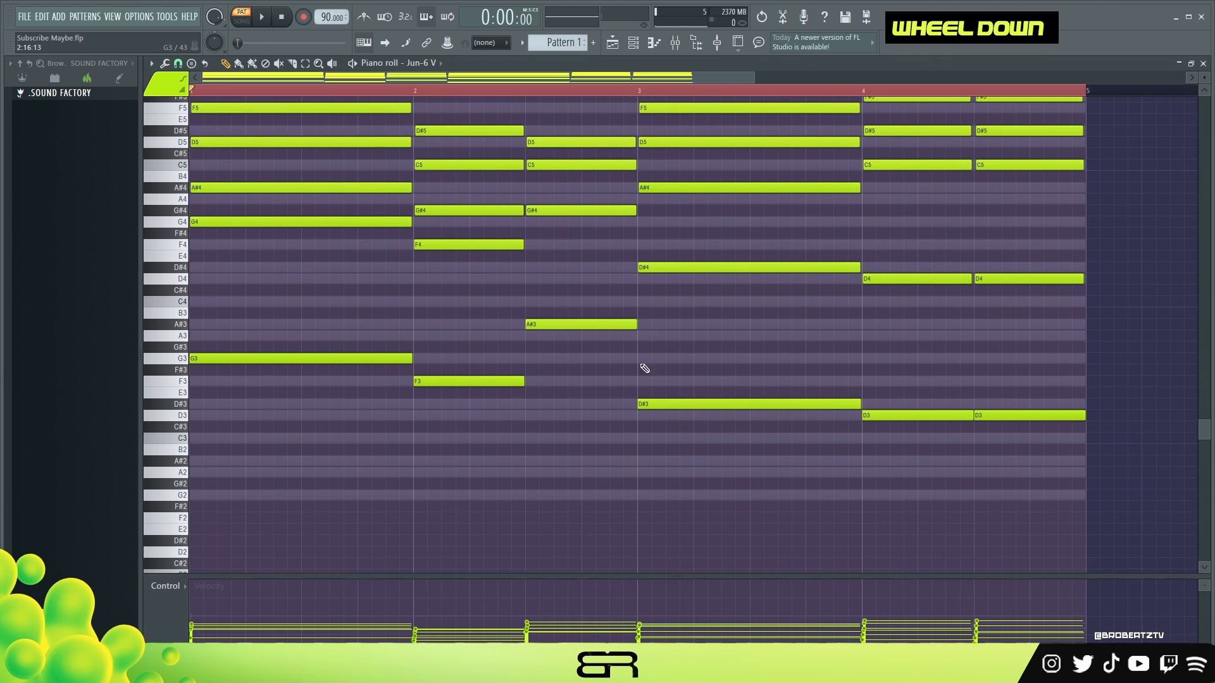
left_click_drag(1003, 490, 272, 324)
key("ctrl+c")
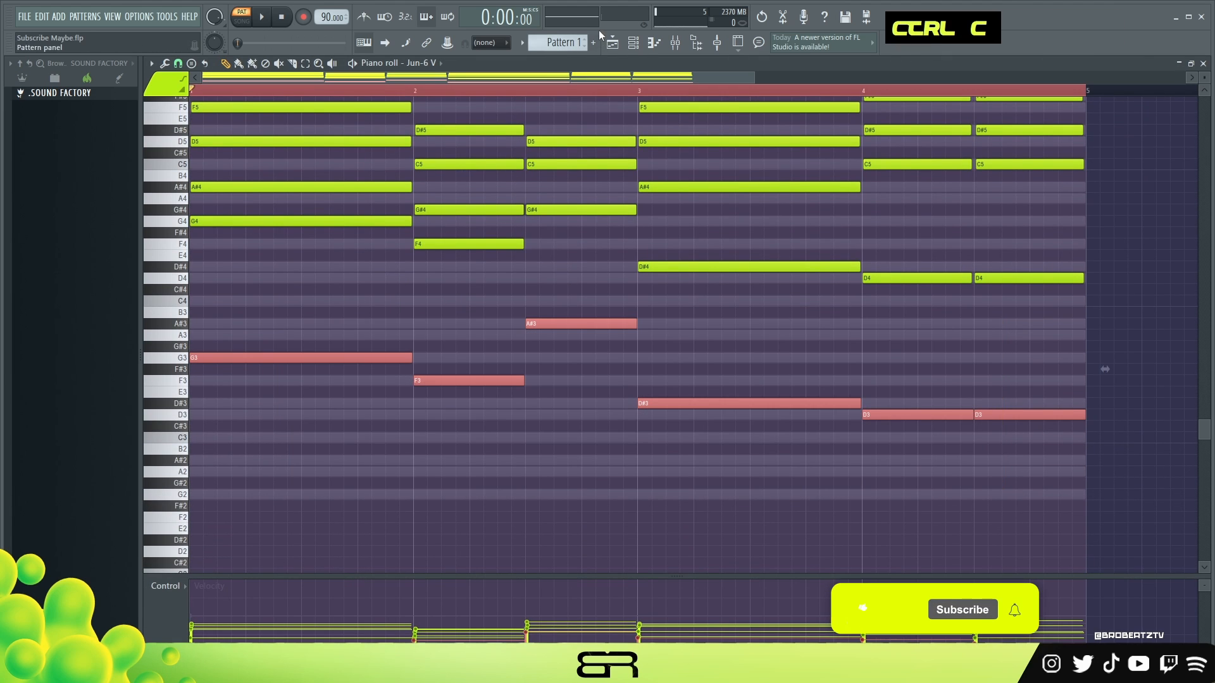
Step: Paste the copied root notes into the EZbass piano roll and audition the A3 key
left_click(633, 43)
right_click(408, 276)
left_click(456, 278)
key("ctrl+v")
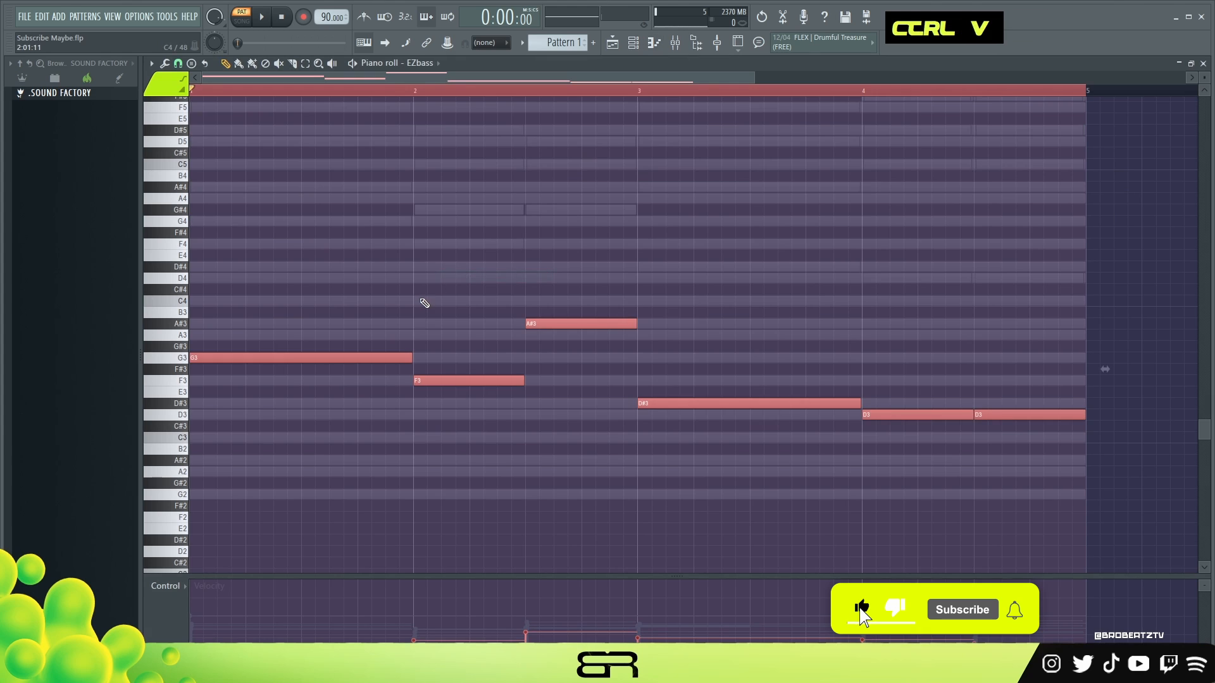
left_click(181, 339)
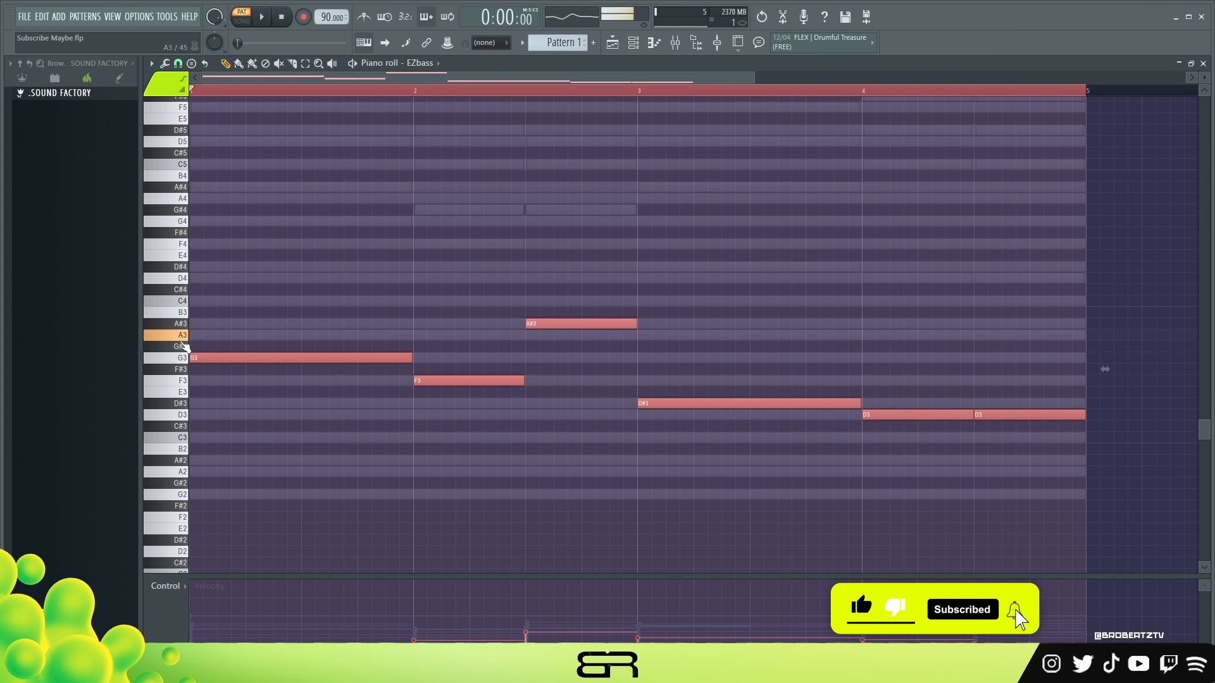
Step: Shorten the bar 1 G3 note in the EZbass piano roll to less than half a bar
scroll(302, 302, "up", 6)
right_click(305, 295)
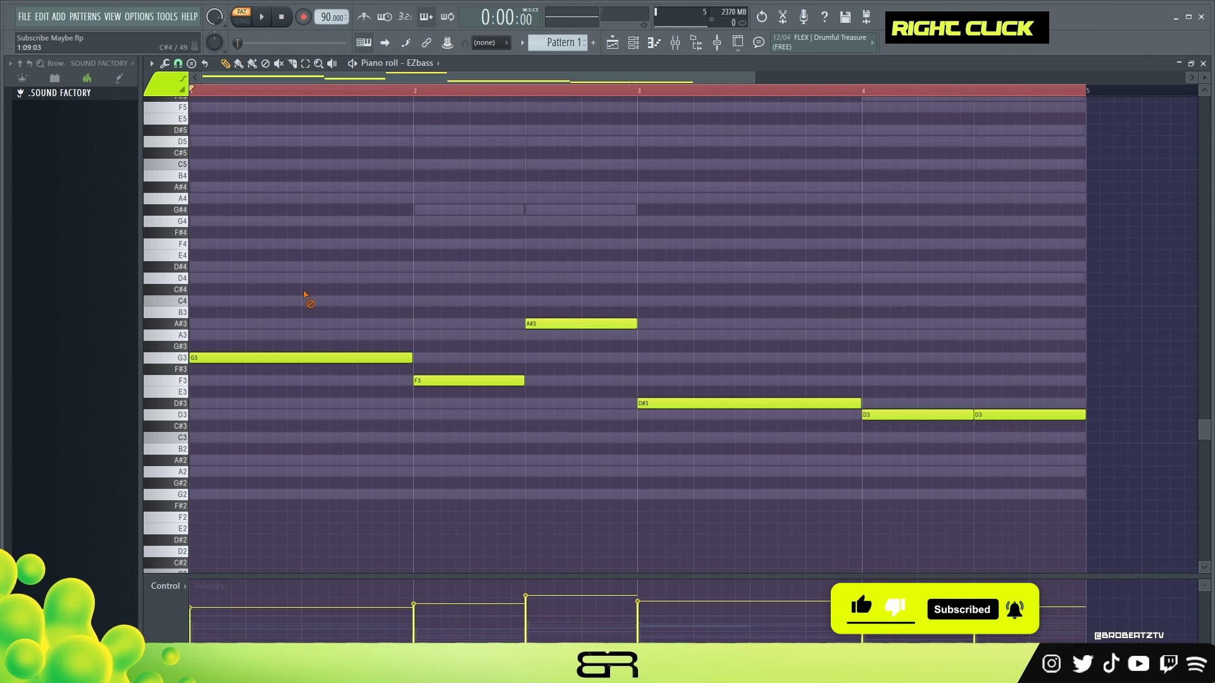
left_click_drag(411, 358, 291, 375)
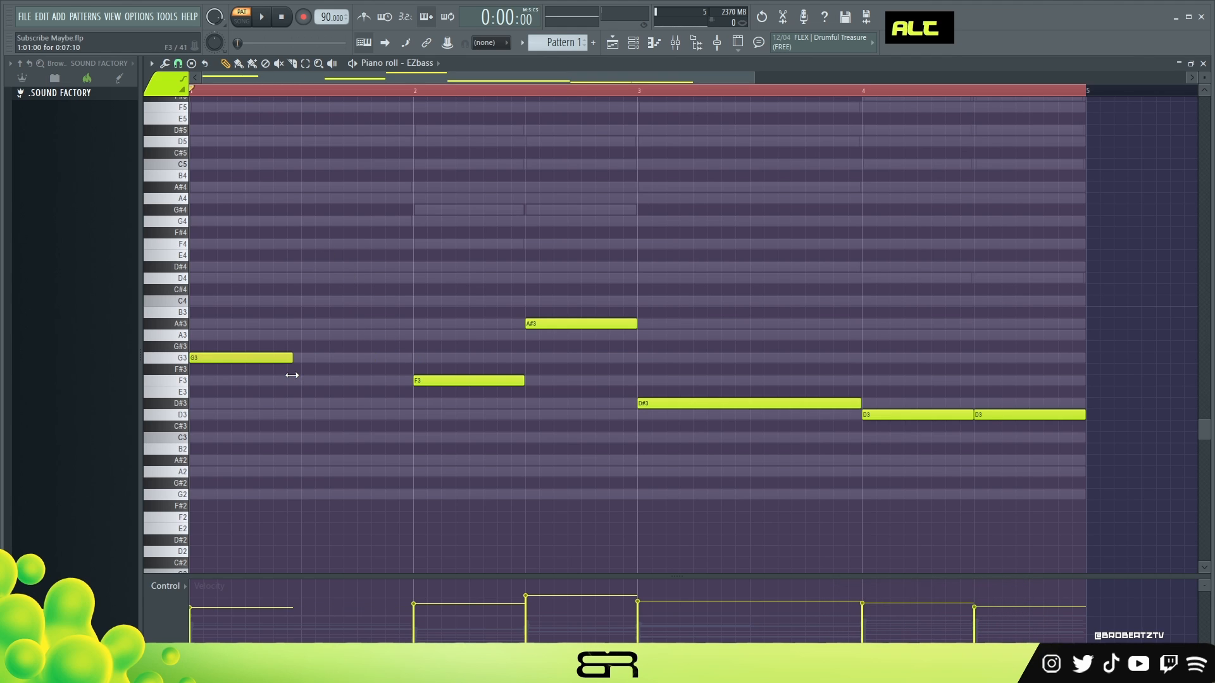
Step: Mute the Jun-6 V and Jun-6 V #2 channels and play the pattern to check the bass
left_click(636, 45)
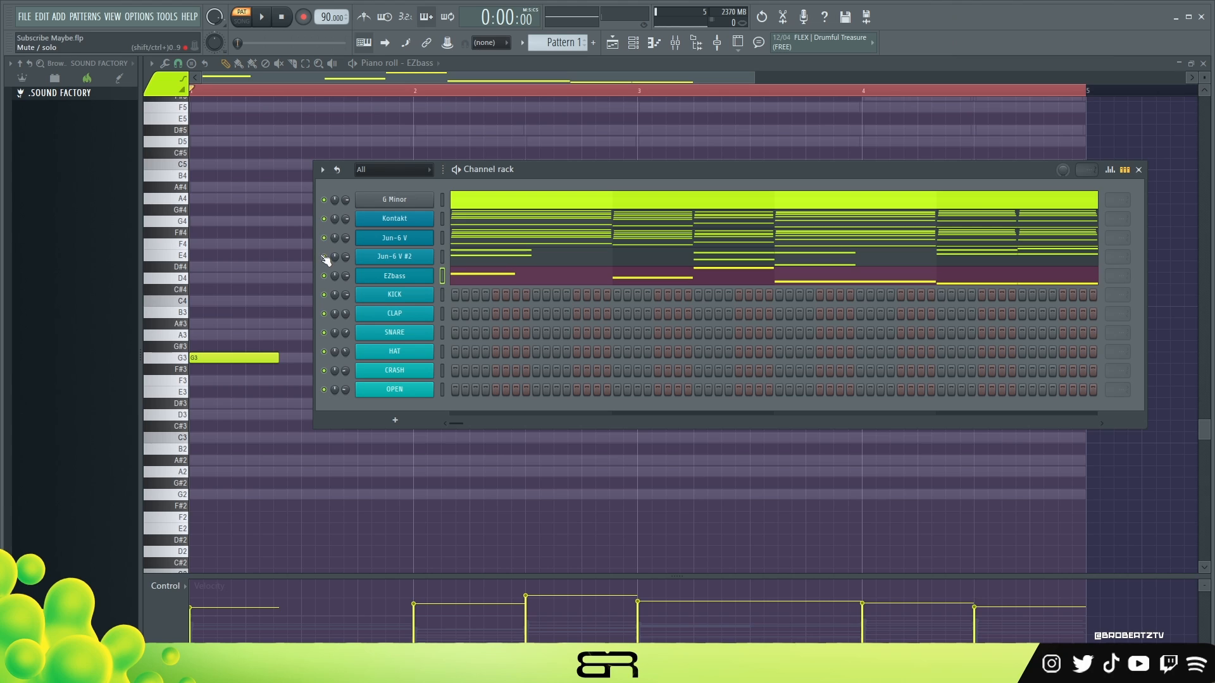
double_click(325, 239)
key("space")
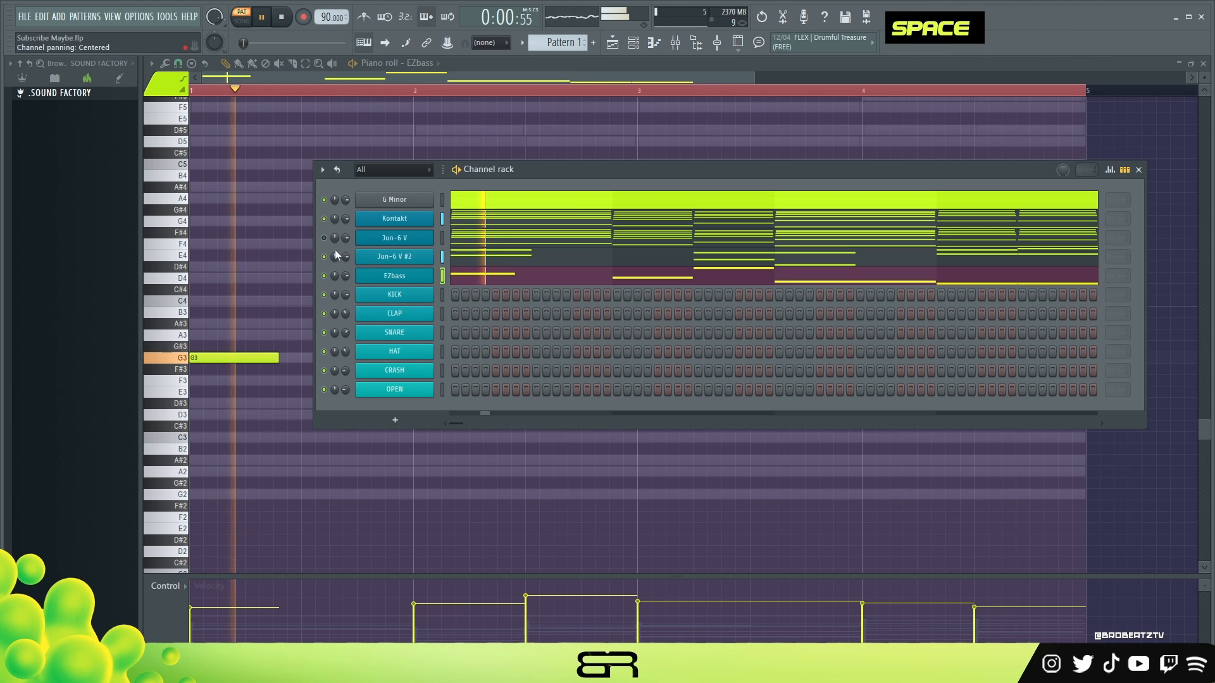
key("space")
key("space")
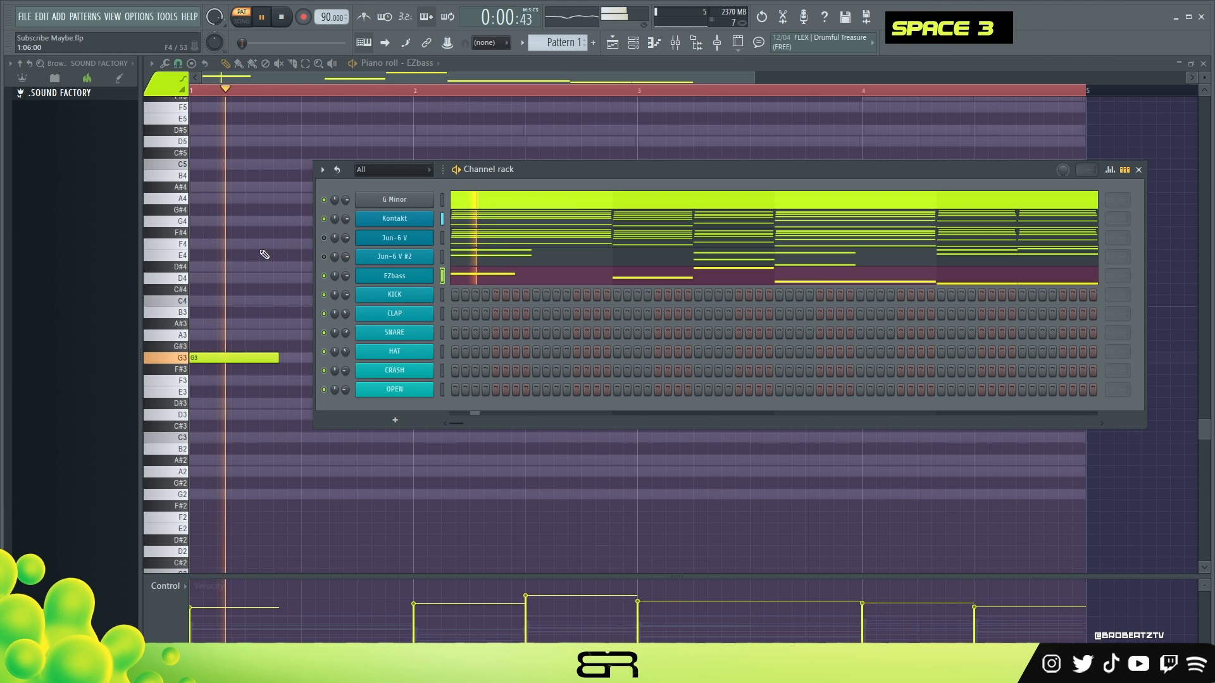
Step: Trim the first G3 to about five and a half steps and slightly lower the velocity of all EZbass notes
right_click(263, 253)
key("space")
left_click_drag(273, 358, 266, 359)
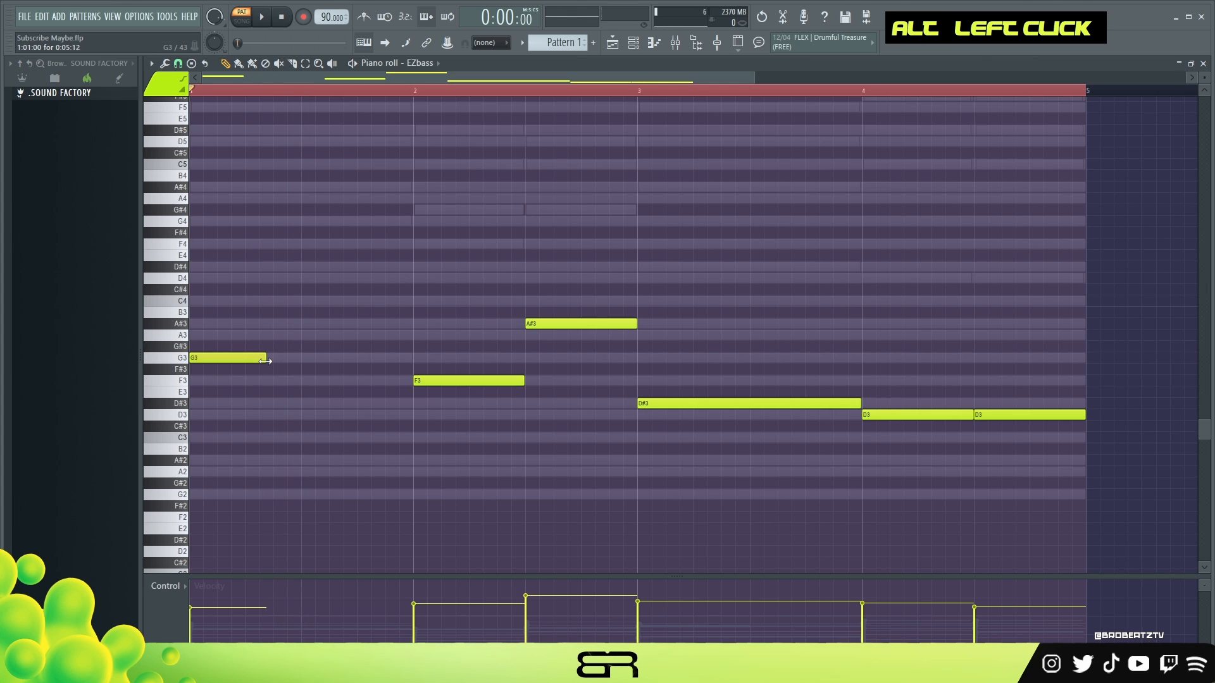
key("space")
scroll(298, 326, "down", 2, "alt")
right_click(316, 303)
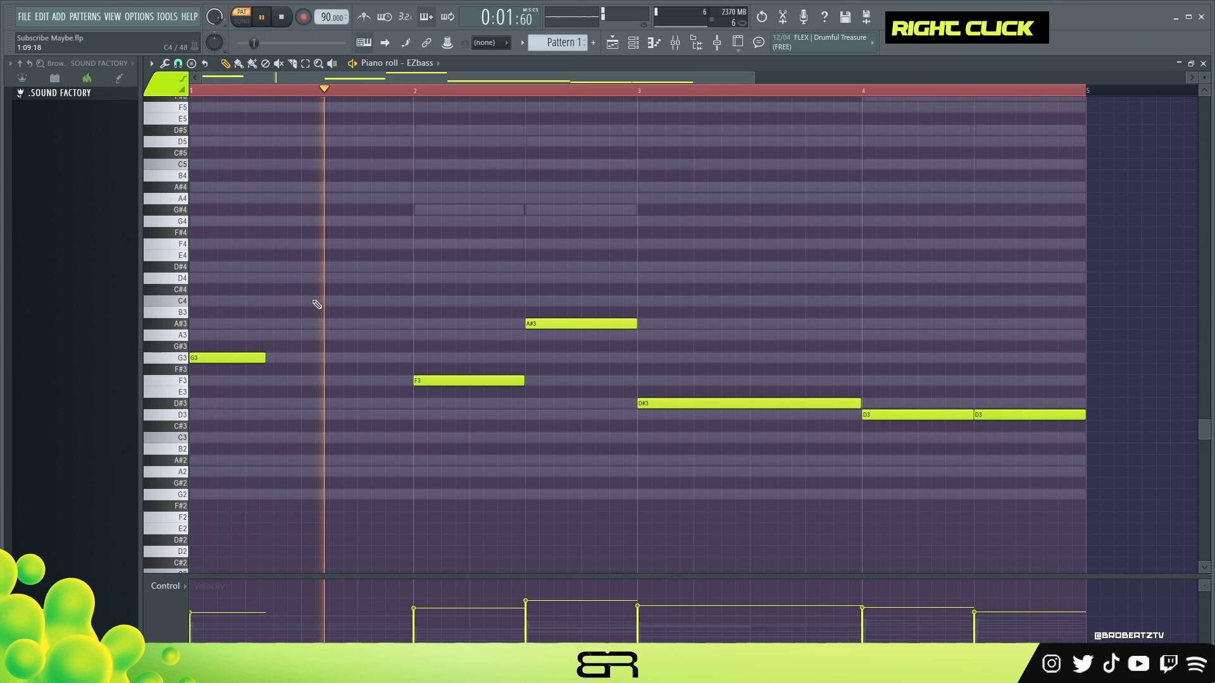
Step: Add a second G3 at 1:14:00 and trim it to end just before bar 2
key("space")
left_click(374, 358)
key("space")
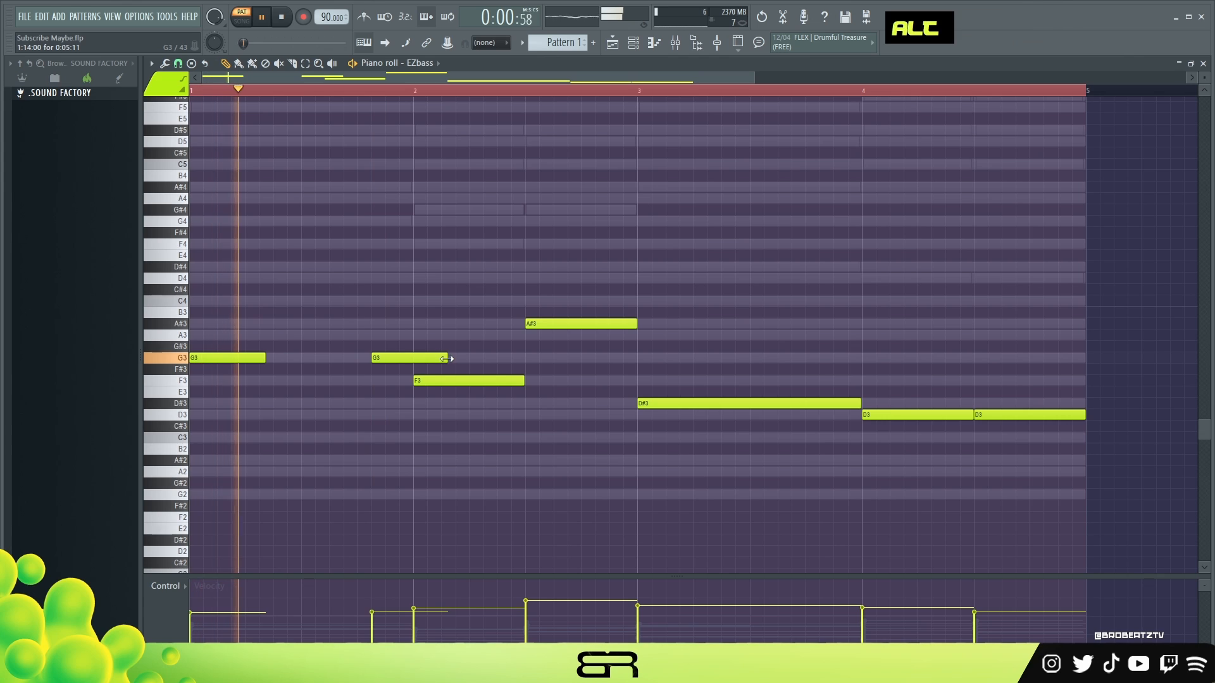
left_click_drag(446, 358, 410, 359, "alt")
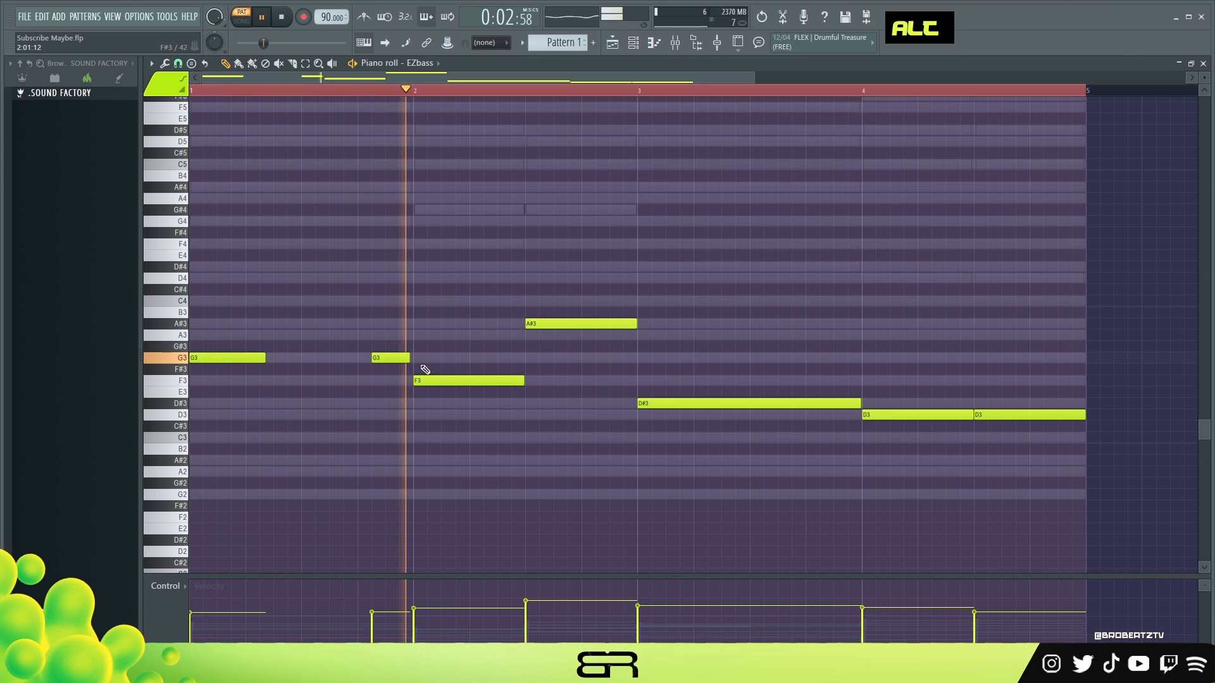
key("space")
Step: Shorten the bar 2 F3 note and place a second F3 of the same length directly after it
left_click_drag(523, 382, 493, 387, "alt")
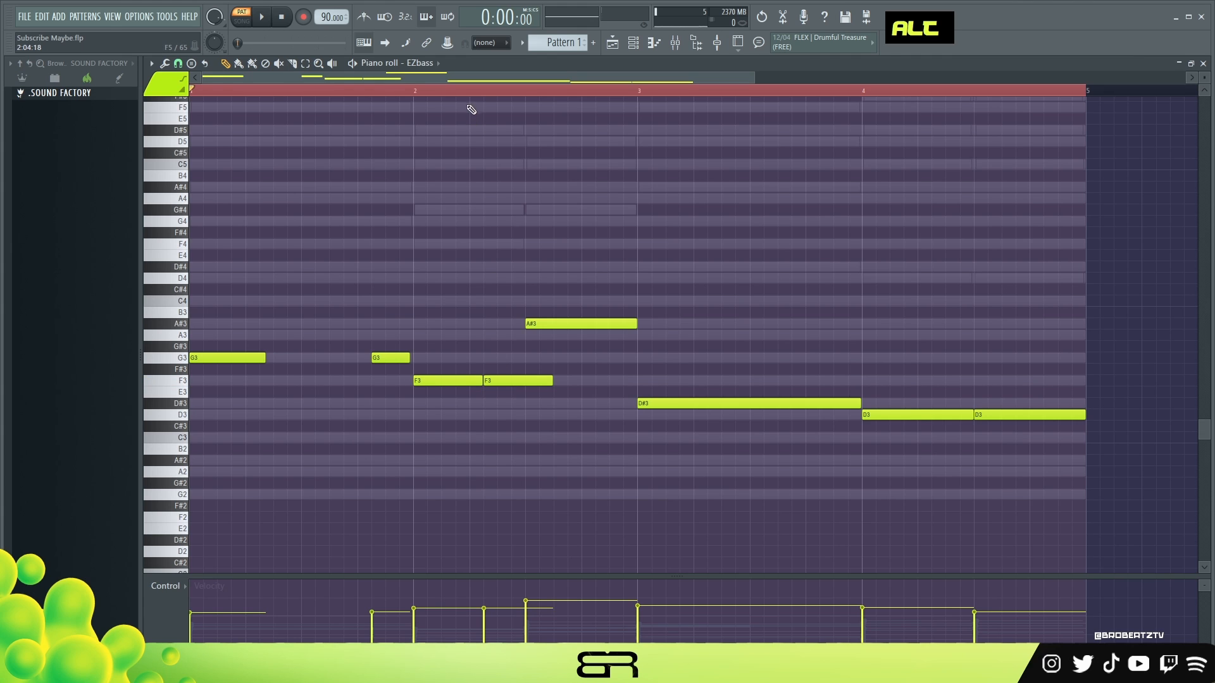
scroll(480, 77, "up", 3)
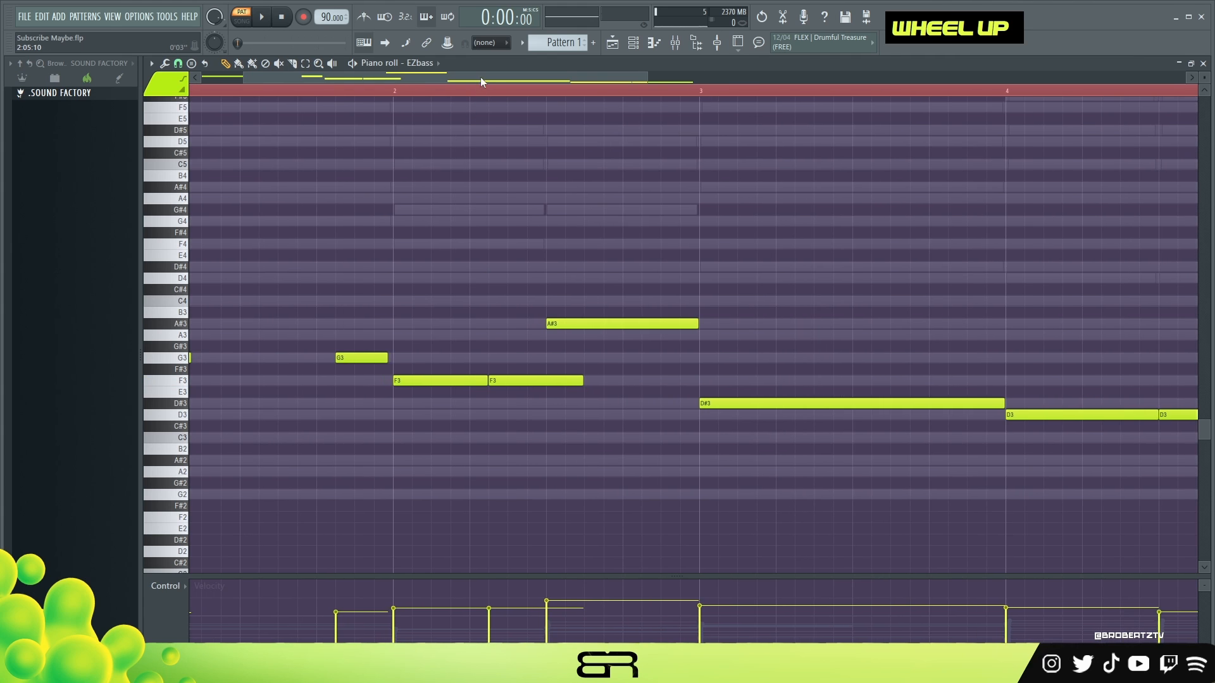
left_click(178, 63)
left_click(183, 208)
right_click(395, 261)
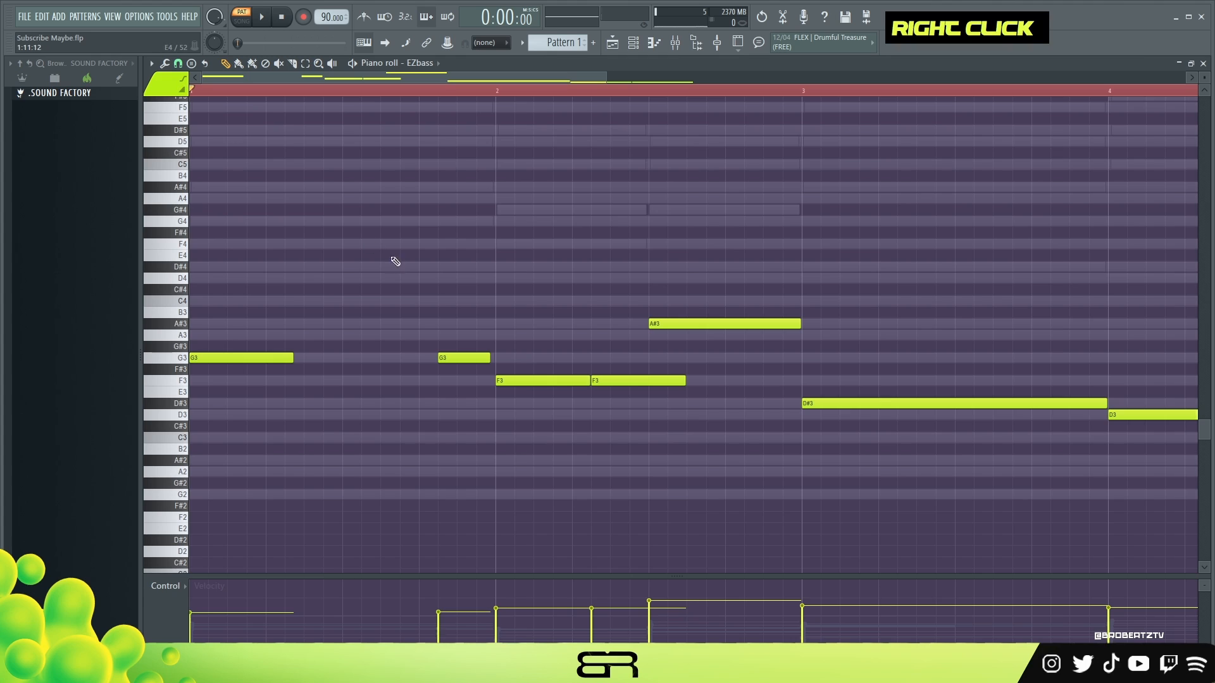
left_click(442, 336)
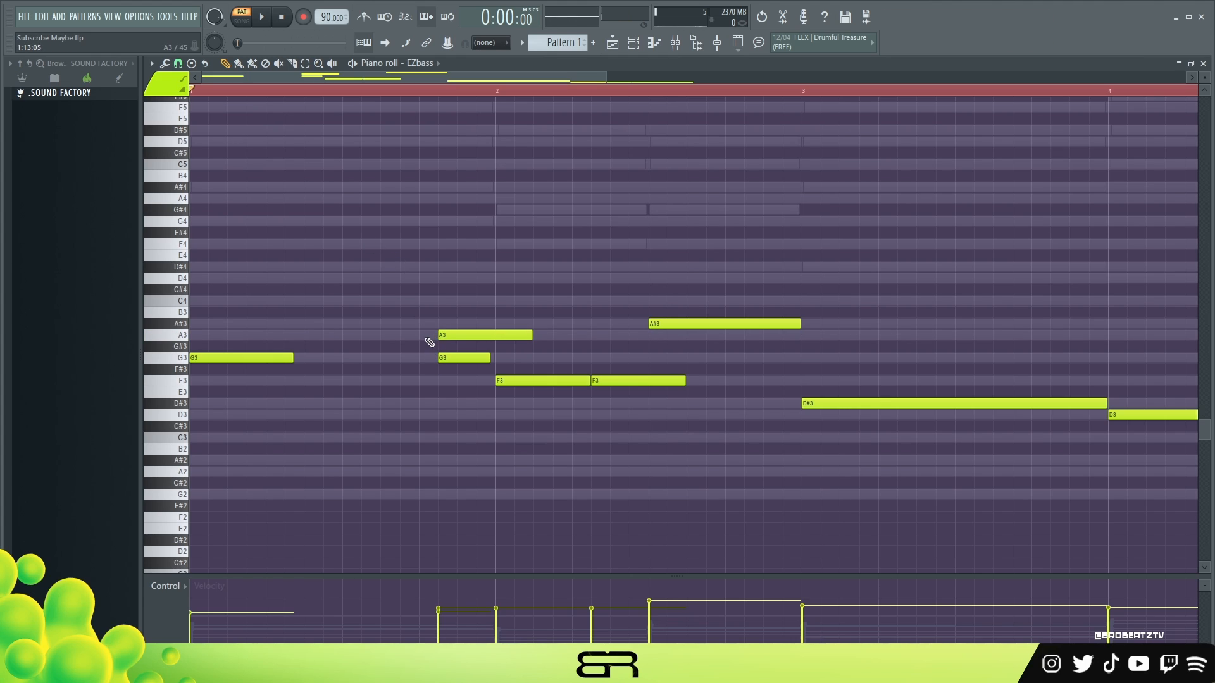
right_click(443, 335)
left_click_drag(442, 336, 491, 343)
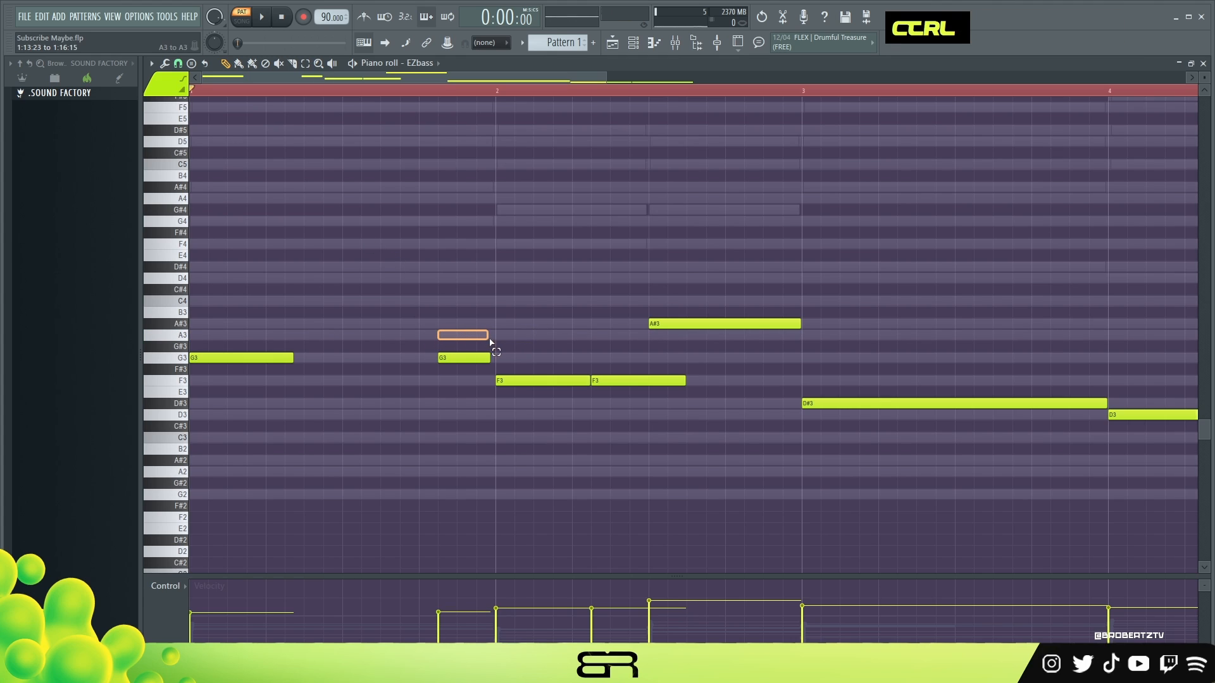
Step: Try moving the second G3 one step later while auditioning the transition into bar 2
key("space")
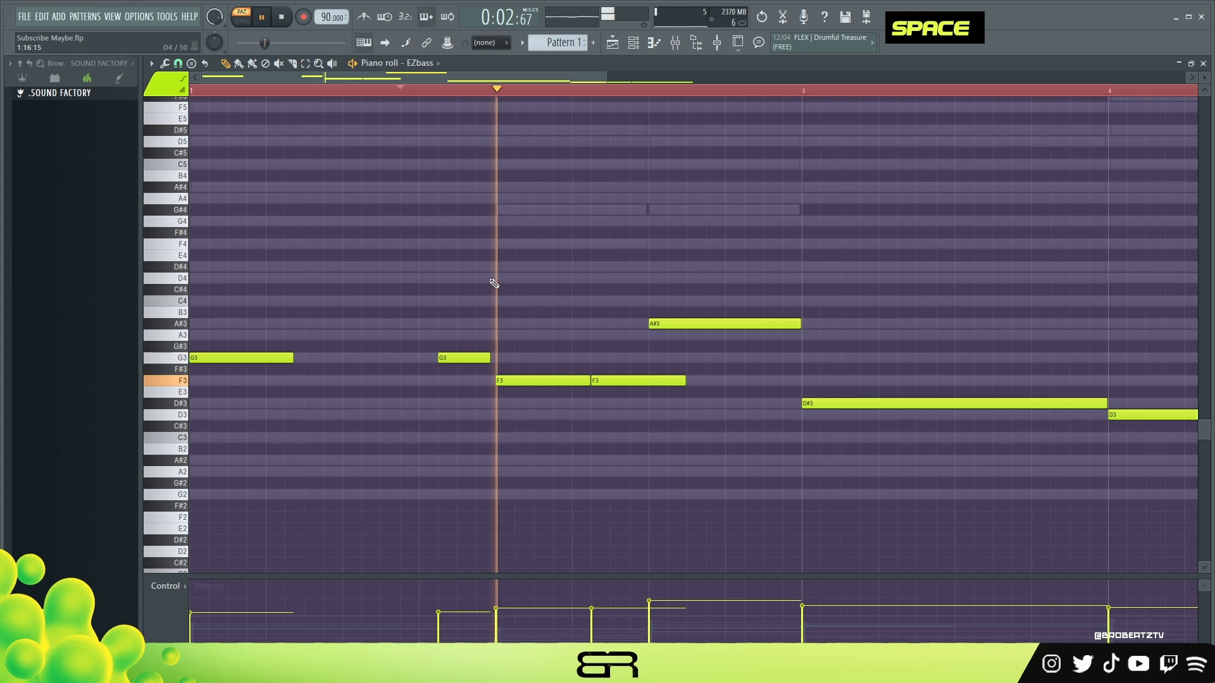
key("space")
key("space")
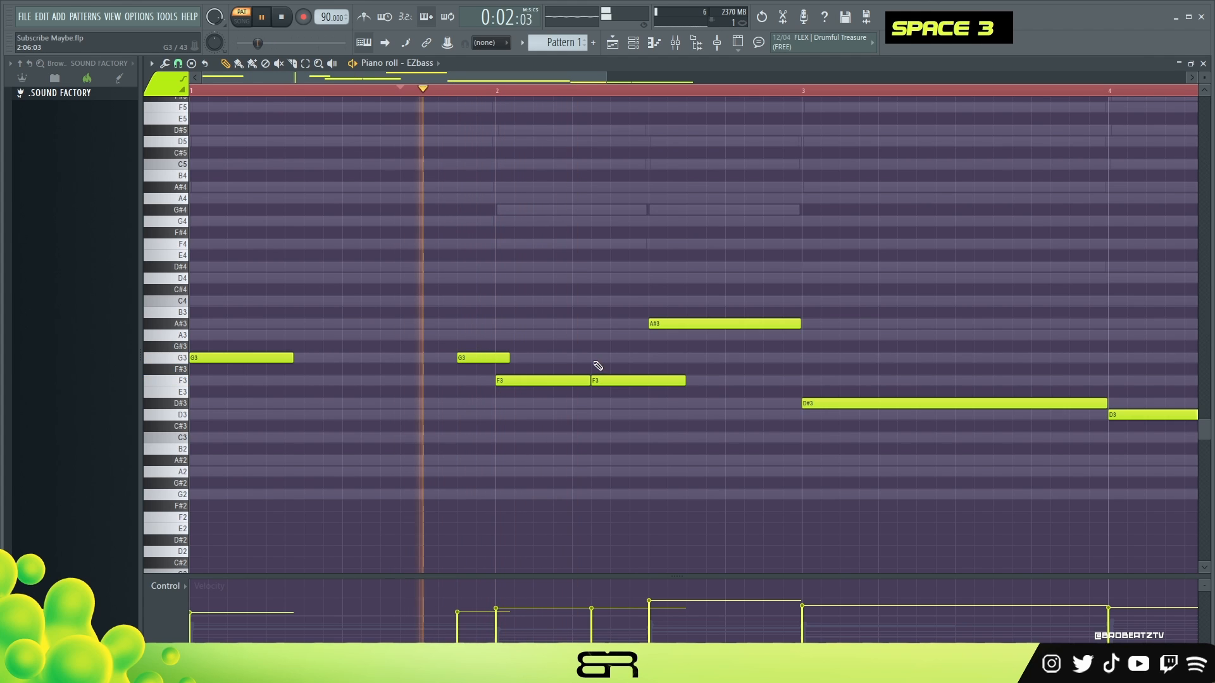
key("space")
left_click_drag(442, 340, 513, 396)
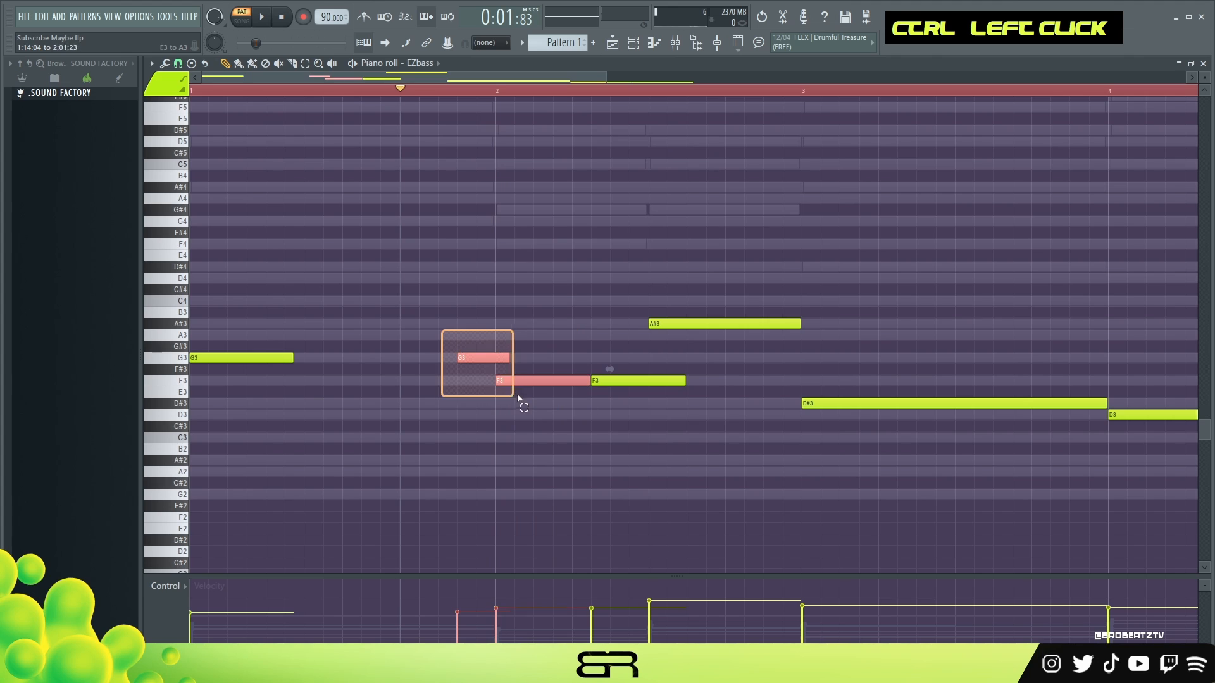
right_click(518, 409)
key("space")
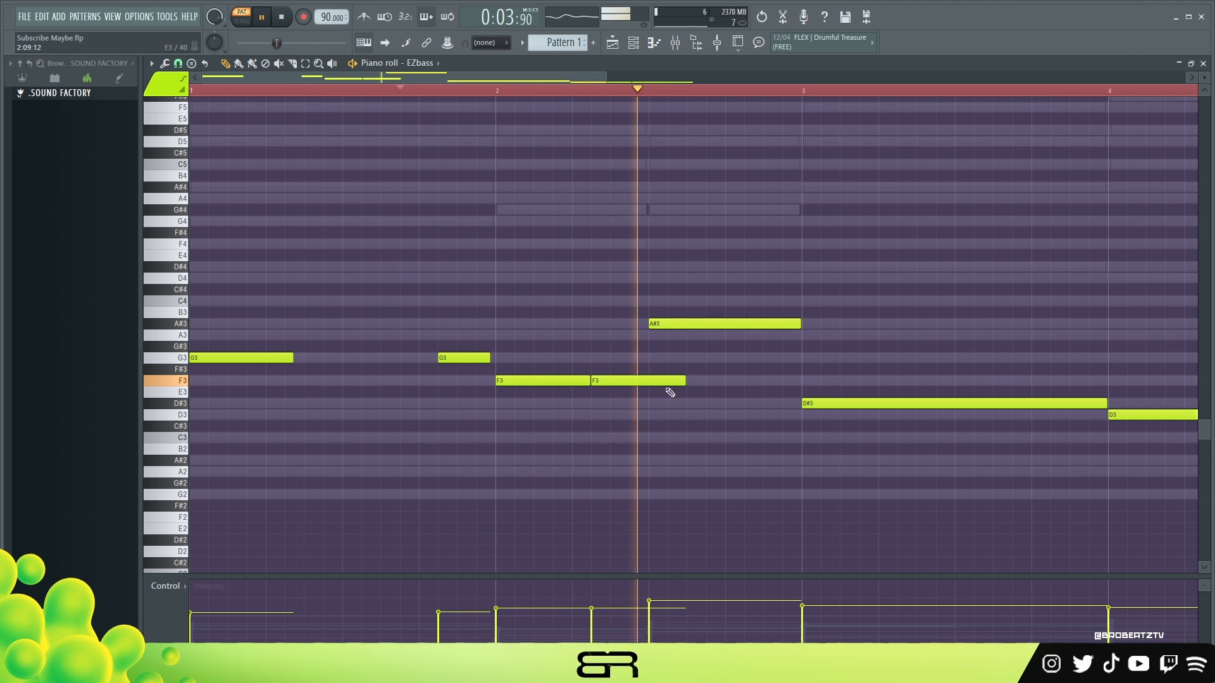
key("space")
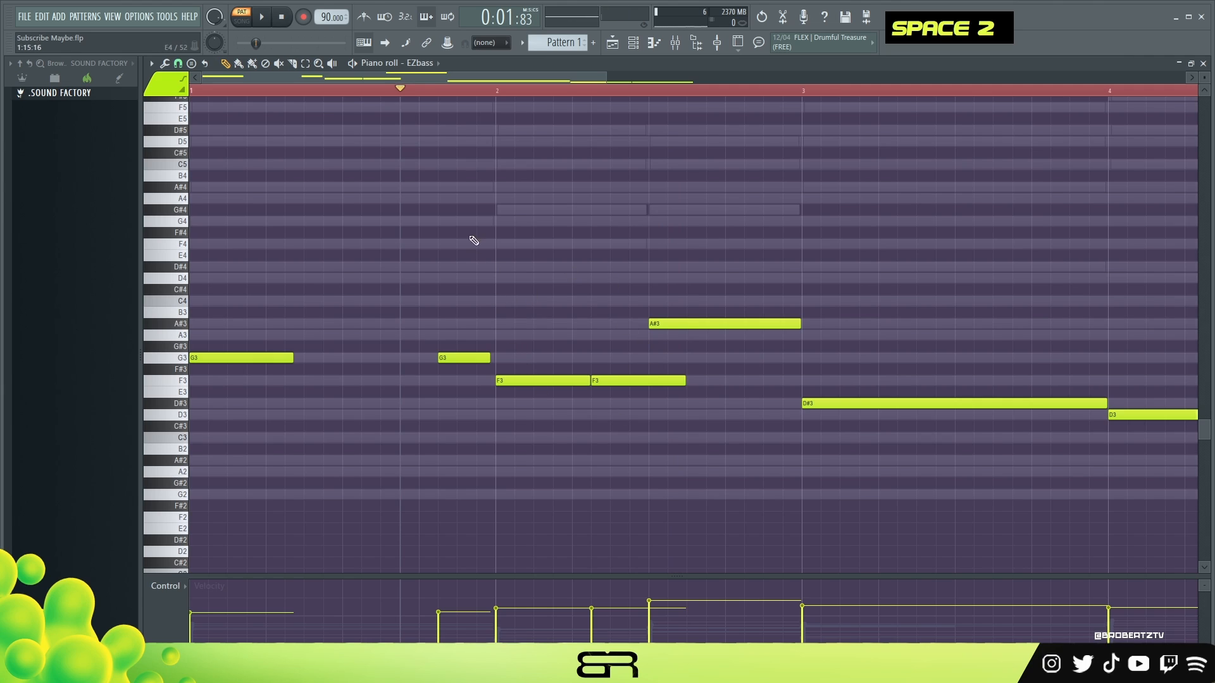
Step: Trim the second F3 to the start of A#3, and shorten A#3 to fit a short F3 at the end of bar 2
left_click_drag(684, 381, 645, 388)
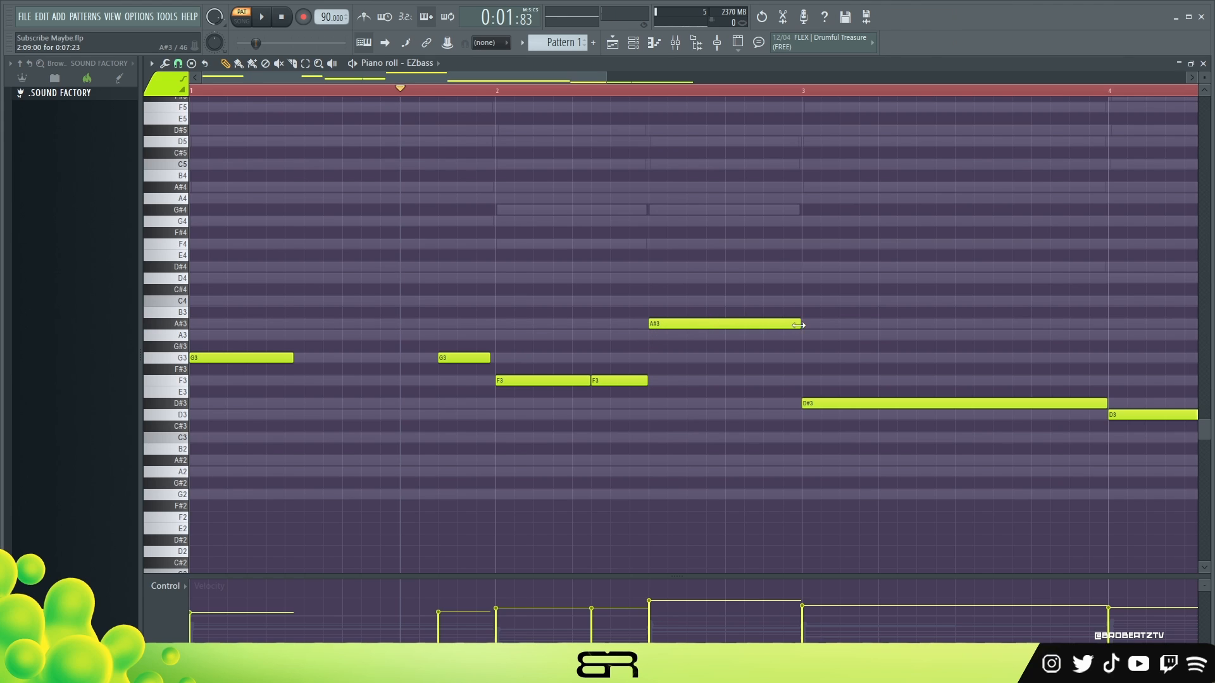
left_click_drag(602, 364, 795, 383, "ctrl")
left_click_drag(801, 320, 759, 333, "alt")
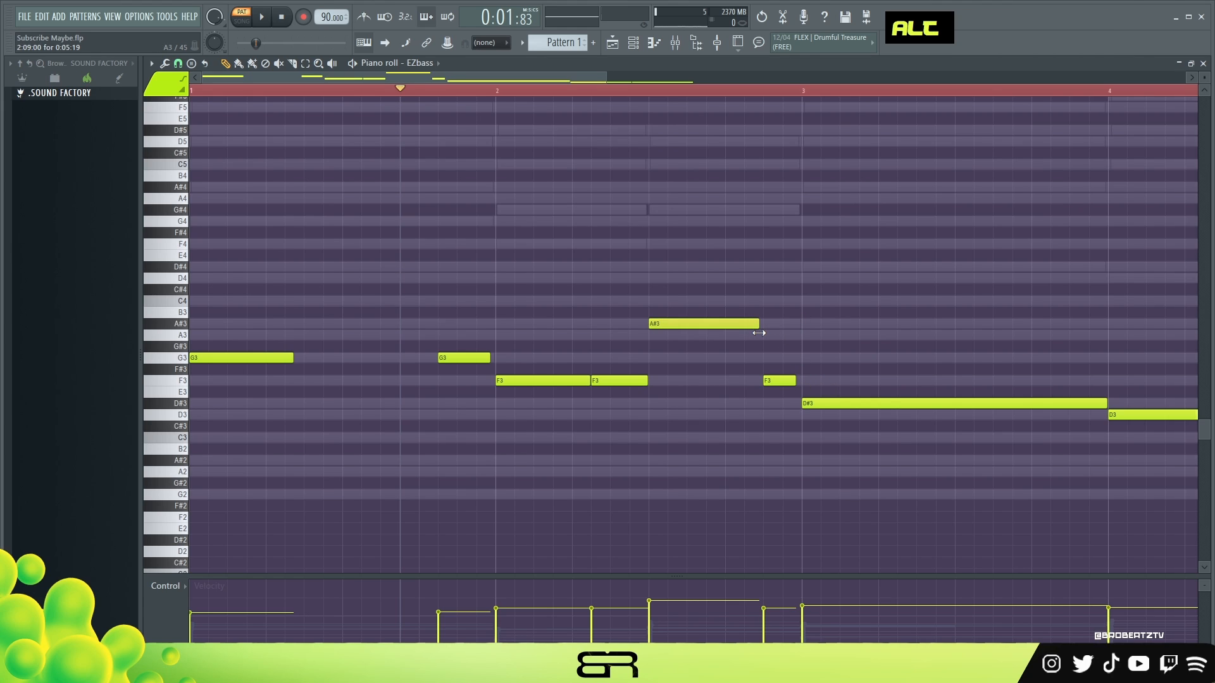
Step: Lower the velocities of the second G3, the short F3 ending bar 2, and the A#3 note
left_click(469, 357, "ctrl")
scroll(468, 385, "down", 4, "alt")
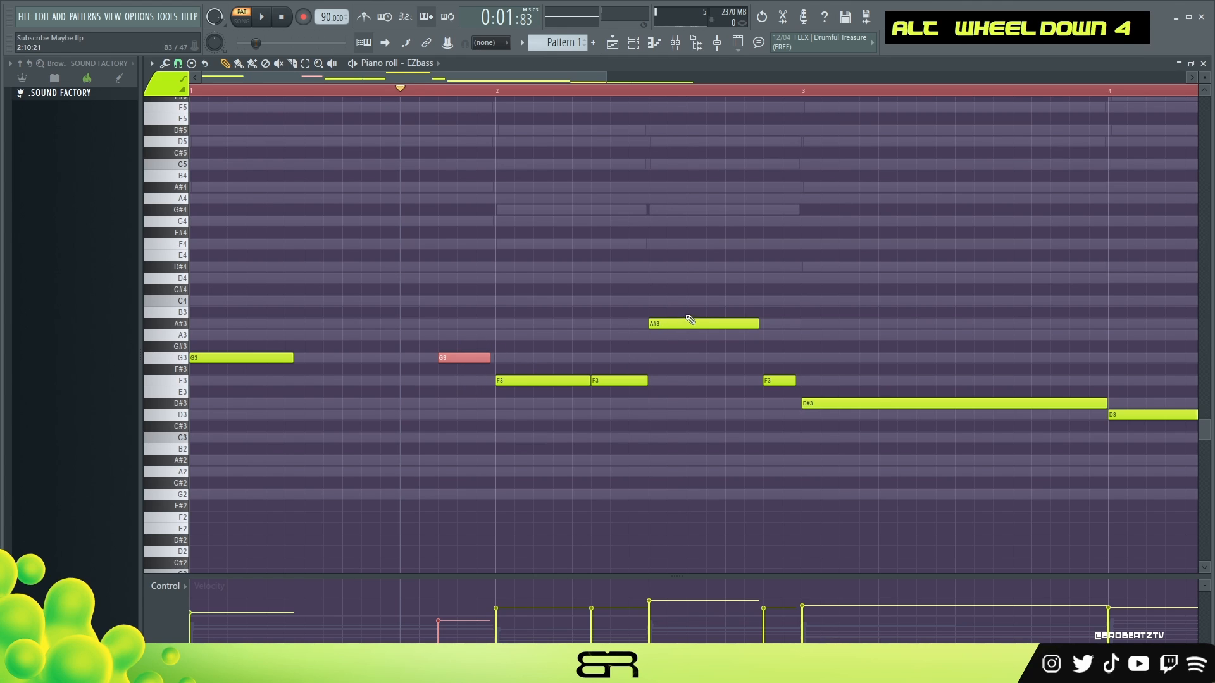
left_click(767, 379, "ctrl")
scroll(780, 392, "down", 4, "alt")
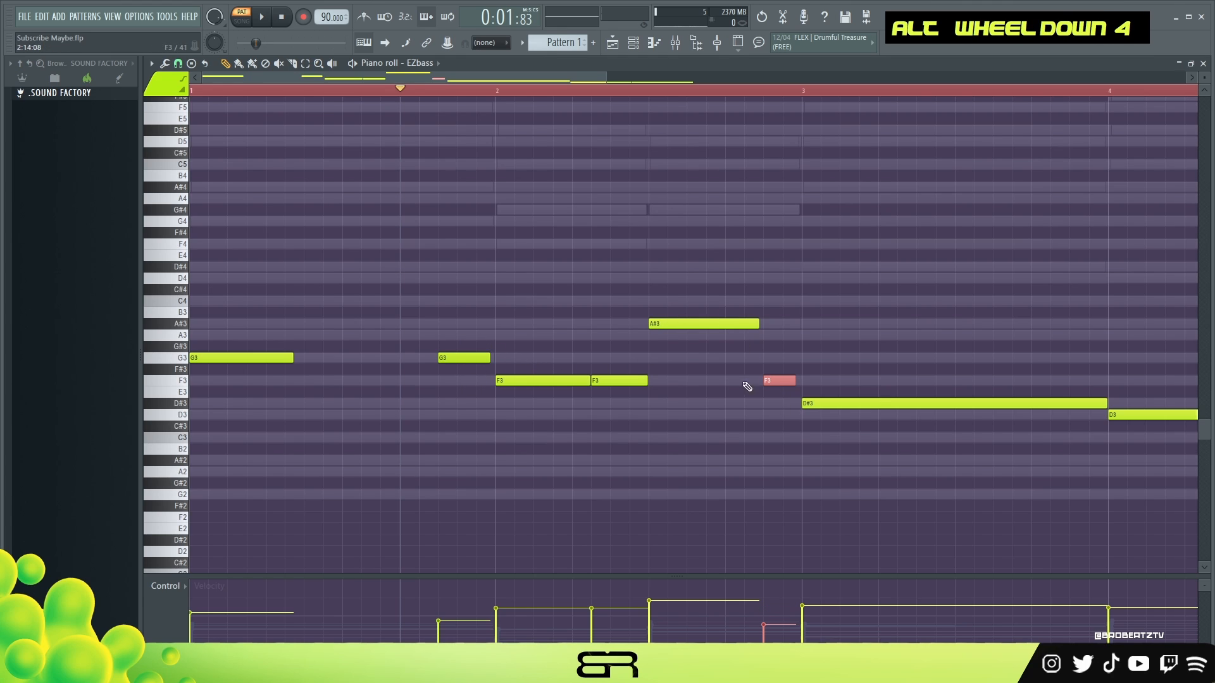
left_click(681, 324, "ctrl")
scroll(682, 326, "down", 3, "alt")
Step: Shorten the bar 3 D#3 note to about six steps while listening to the playback
left_click_drag(467, 76, 555, 98)
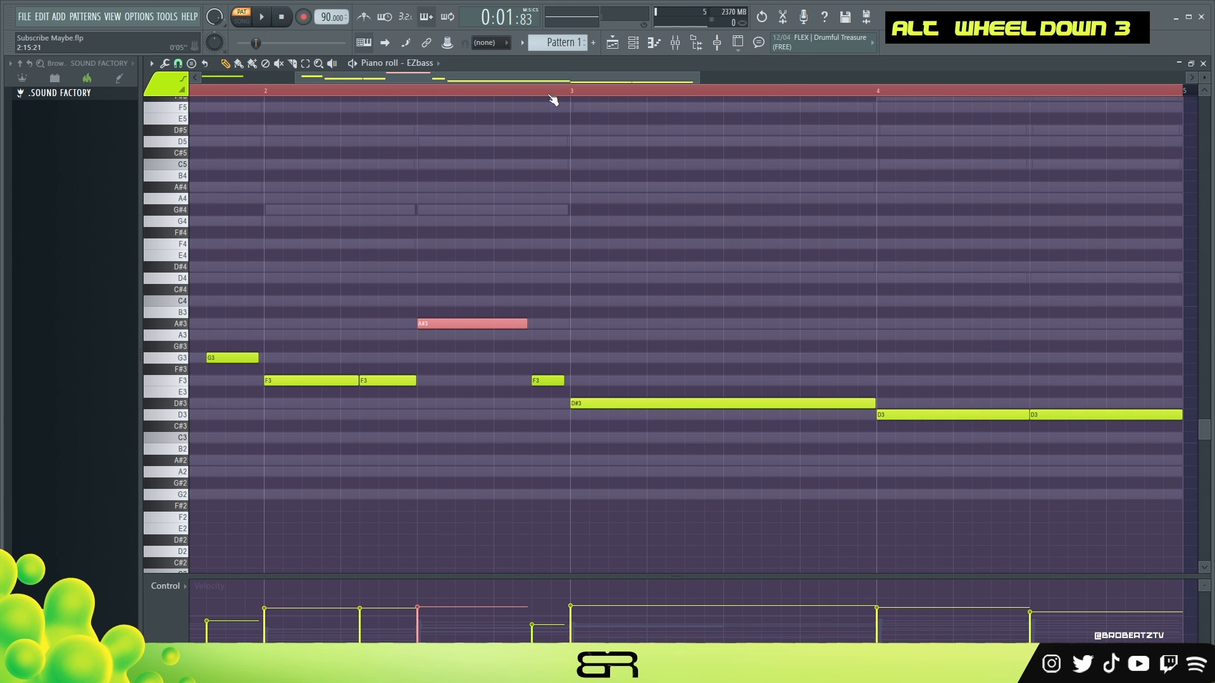
key("space")
right_click(861, 423)
left_click_drag(877, 402, 690, 403, "alt")
key("space")
key("space")
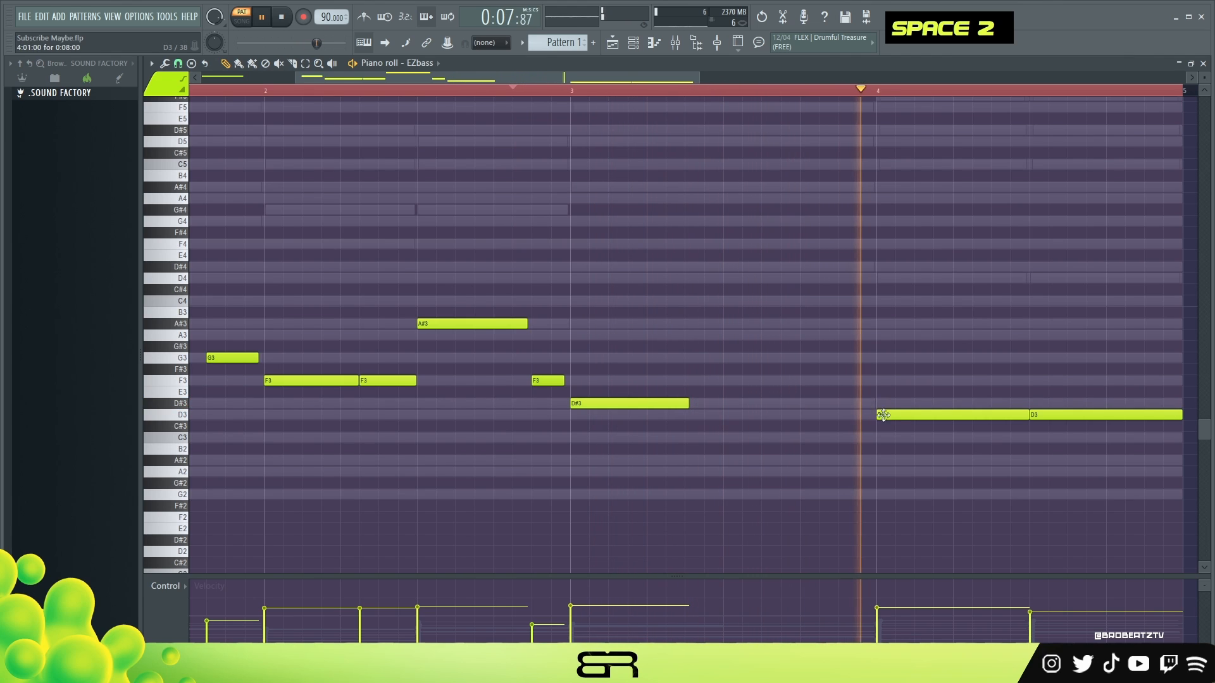
Step: Shorten the first D3 note in bar 4 to a little over four steps and play the result
key("space")
left_click_drag(1027, 416, 960, 417, "alt")
key("space")
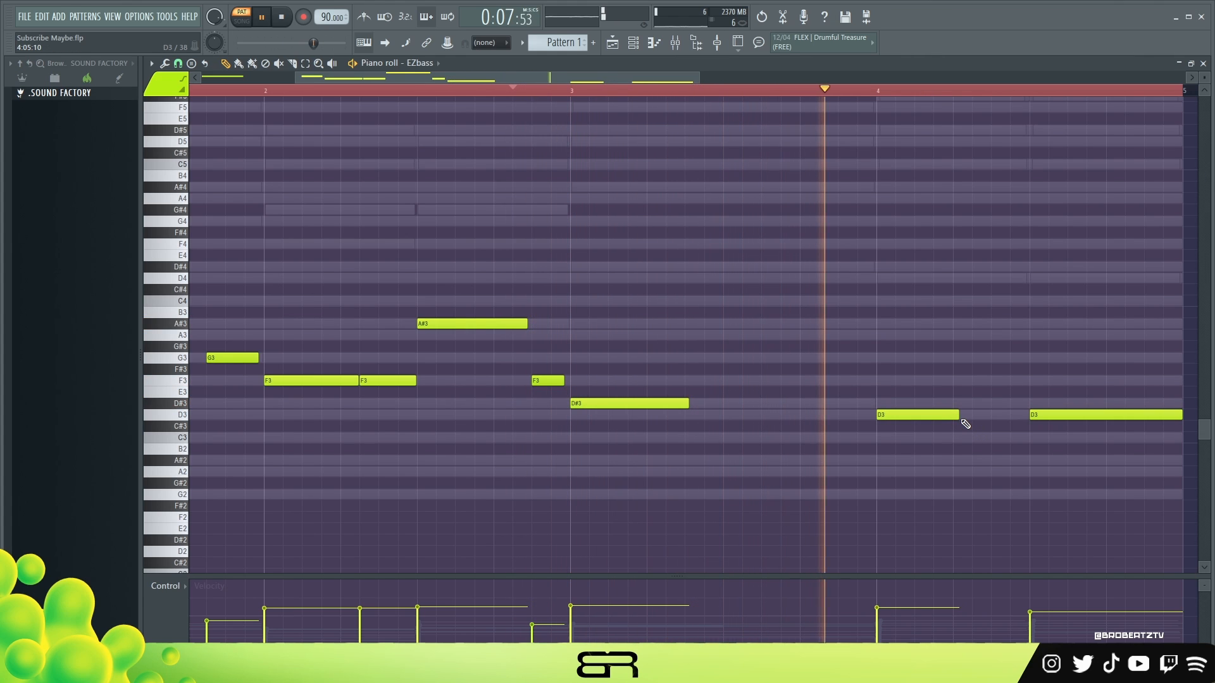
key("space")
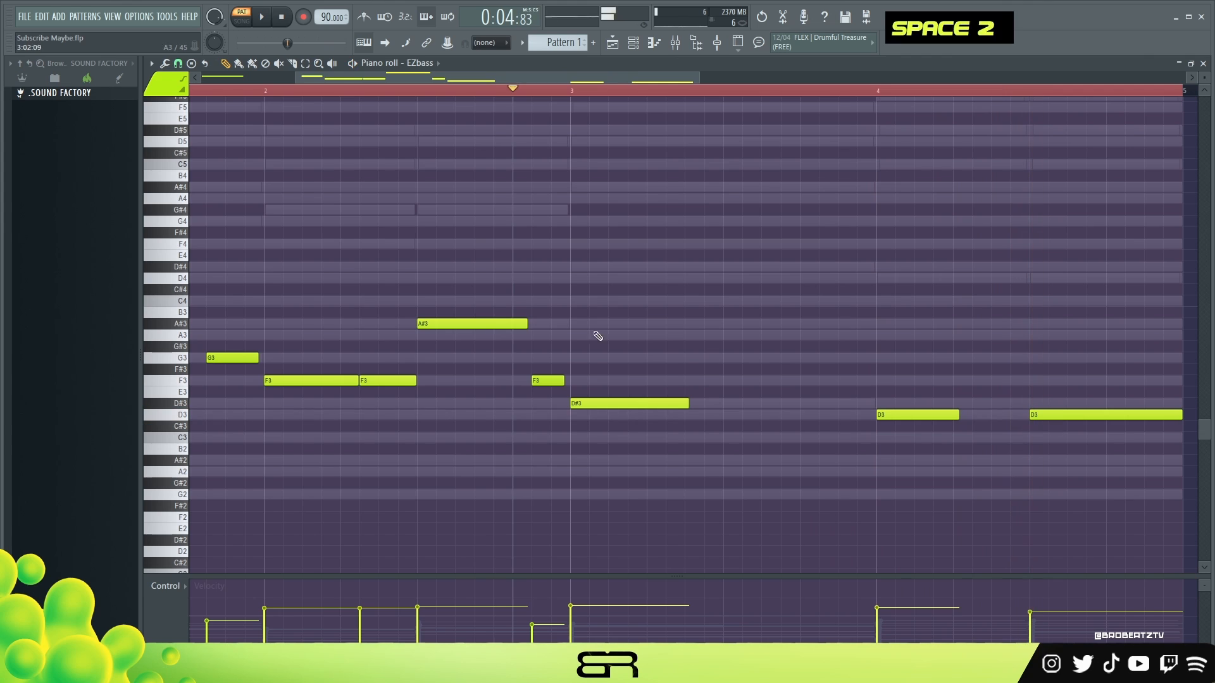
Step: Replace the last D3 in bar 4 with a copy of A#3 one octave lower, and lengthen it slightly
left_click(441, 321, "ctrl")
left_click_drag(441, 315, 882, 336, "shift")
right_click(491, 311, "shift")
left_click_drag(494, 322, 1055, 336, "shift")
key("ctrl+Down")
right_click(1077, 415)
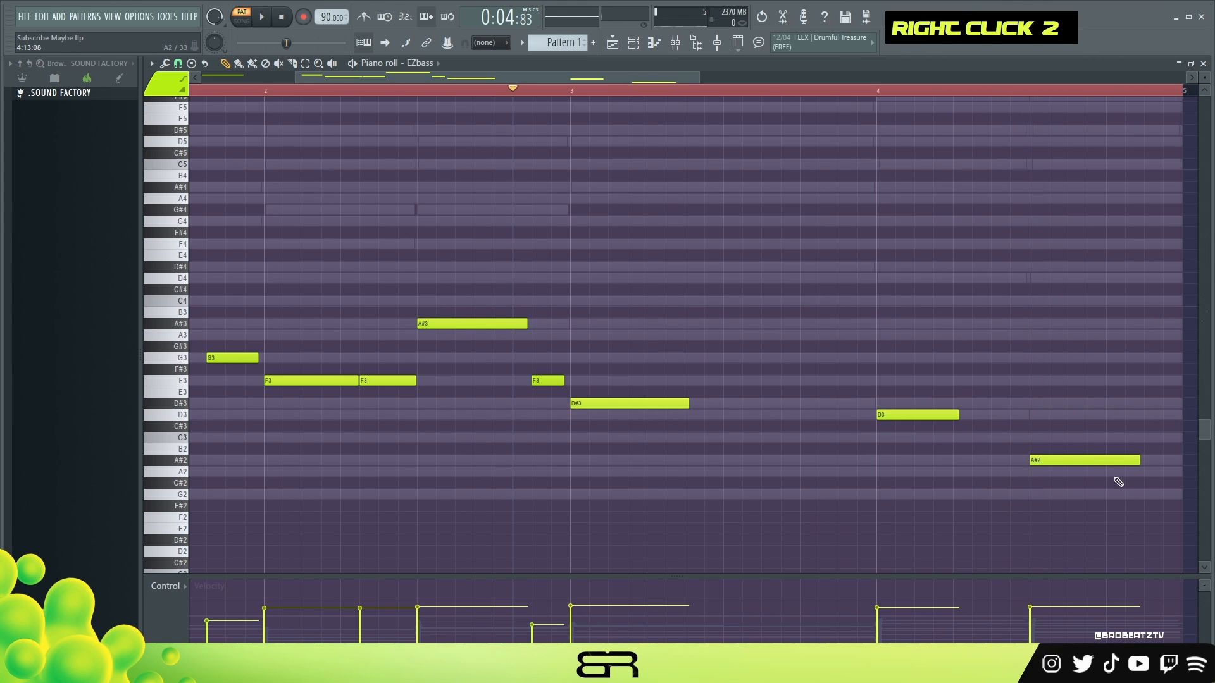
left_click_drag(1138, 462, 1157, 461, "alt")
Step: Lengthen the bar 4 D3 slightly while listening, and fit the whole bass line in view
key("space")
scroll(827, 93, "right", 1)
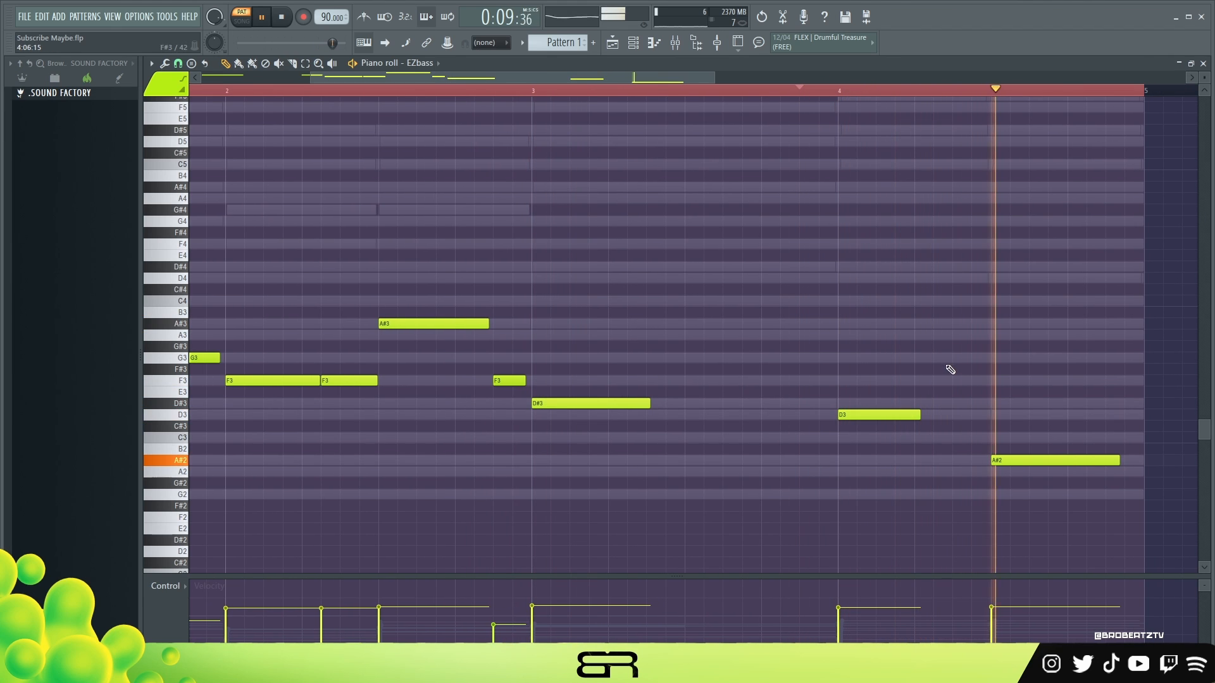
left_click_drag(921, 415, 928, 415, "alt")
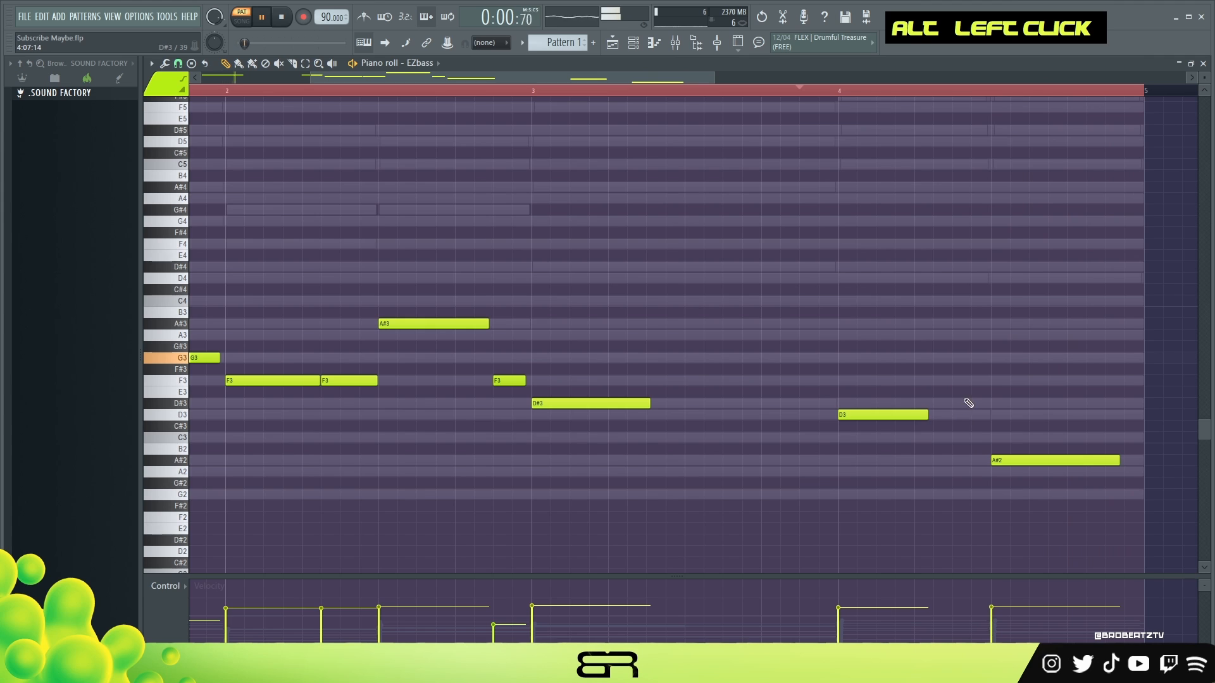
key("space")
right_click(628, 298, "ctrl")
right_click(625, 299, "ctrl")
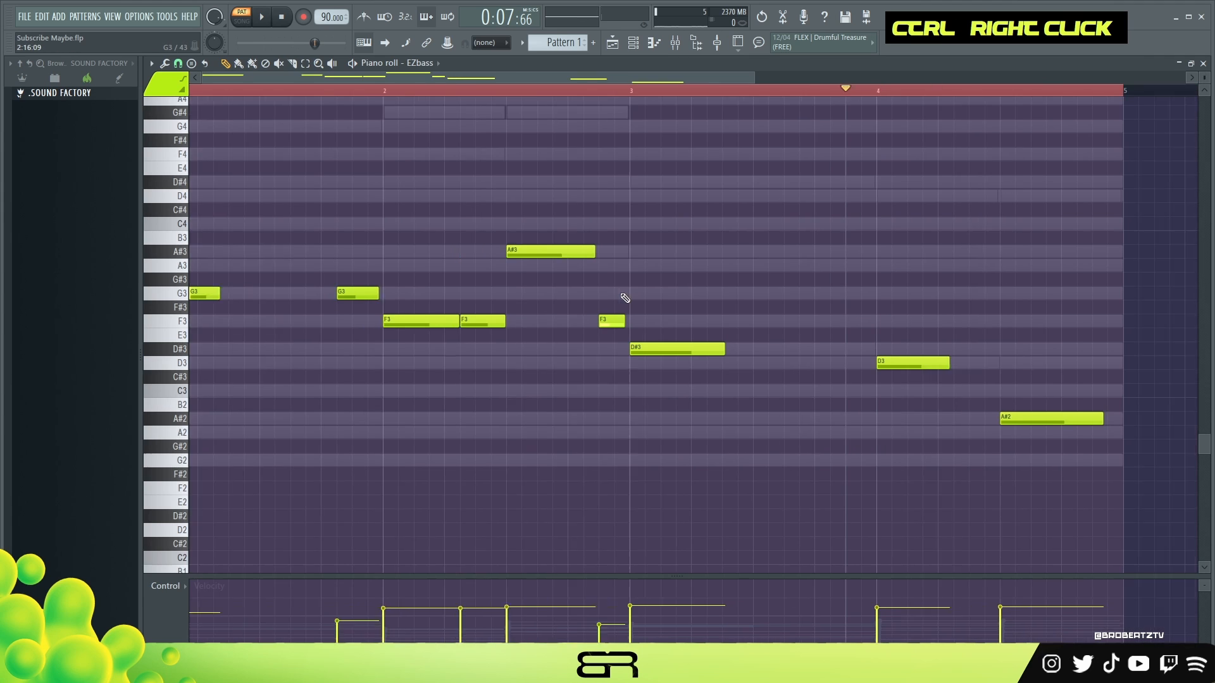
Step: Place Pattern 2 twice in a row on Track 2, beneath the four-bar Pattern 1 clip
double_click(519, 95)
scroll(500, 266, "up", 3)
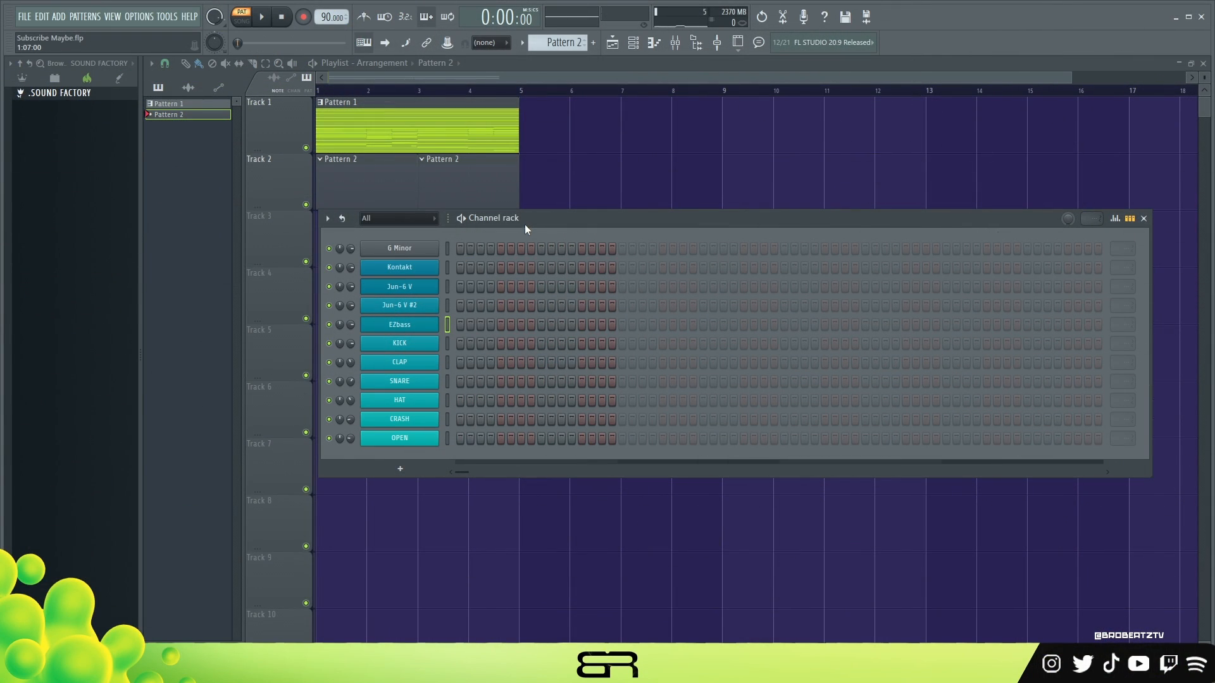
Step: Place a kick on step 1 of Pattern 2 and clap and snare hits on steps 5 and 13
left_click_drag(548, 218, 541, 227)
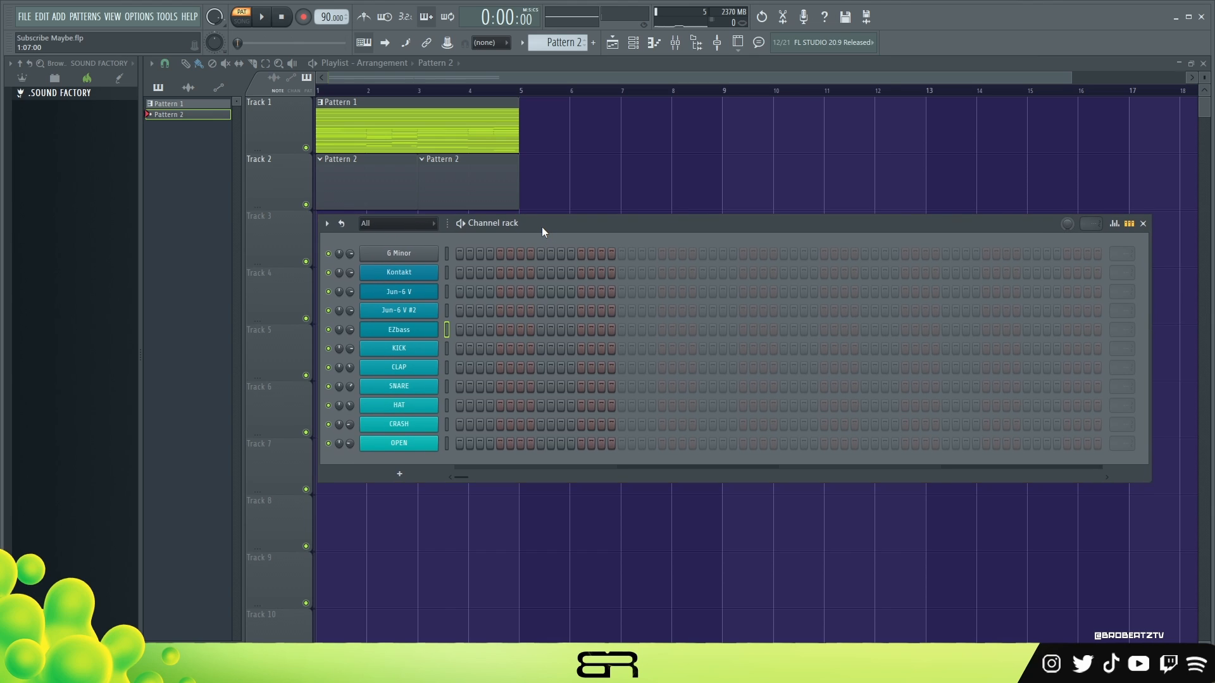
left_click_drag(542, 224, 544, 226)
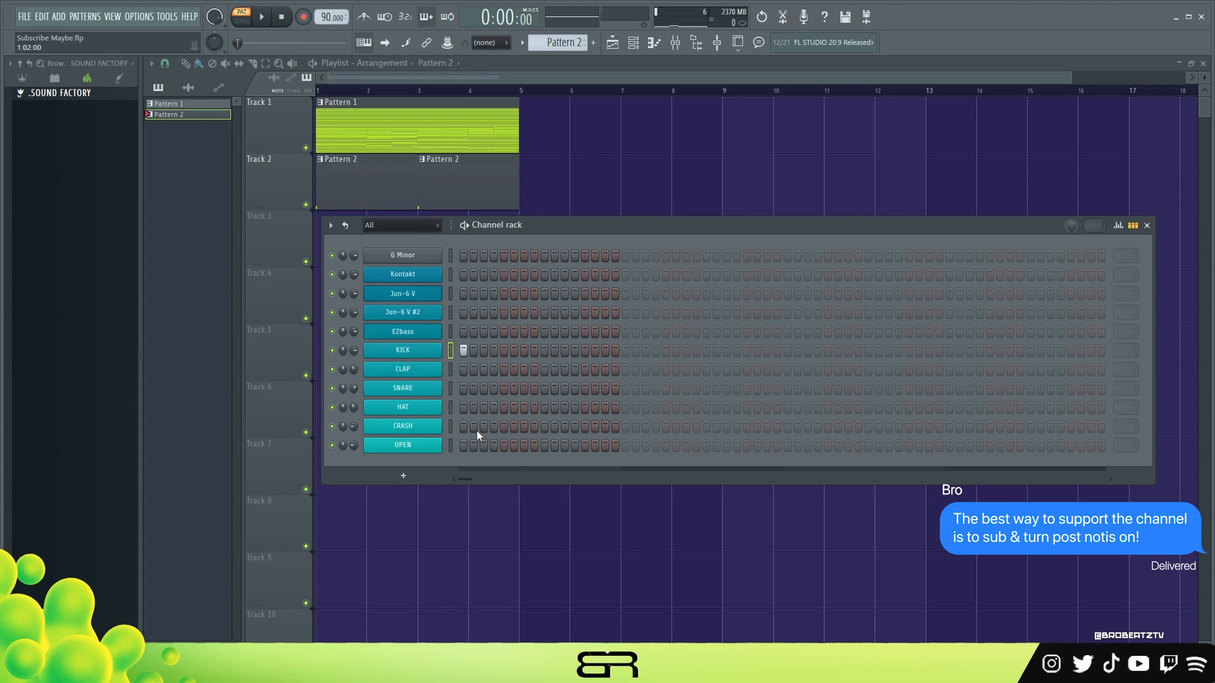
left_click(503, 388)
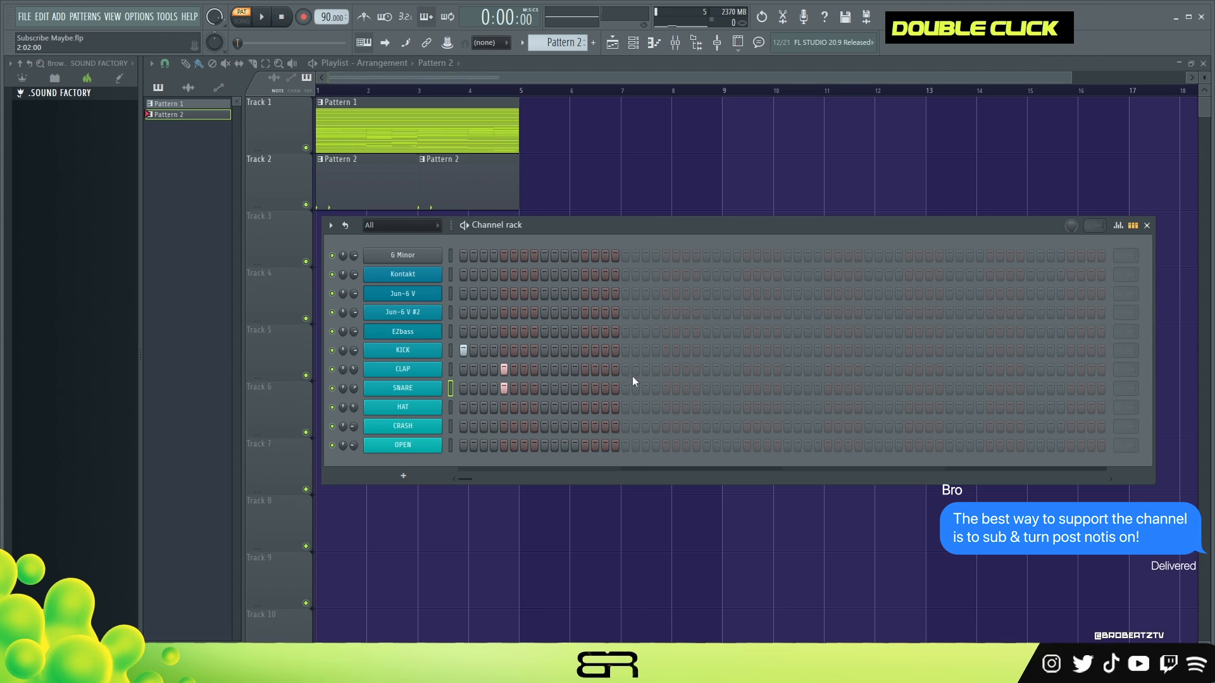
left_click(585, 389)
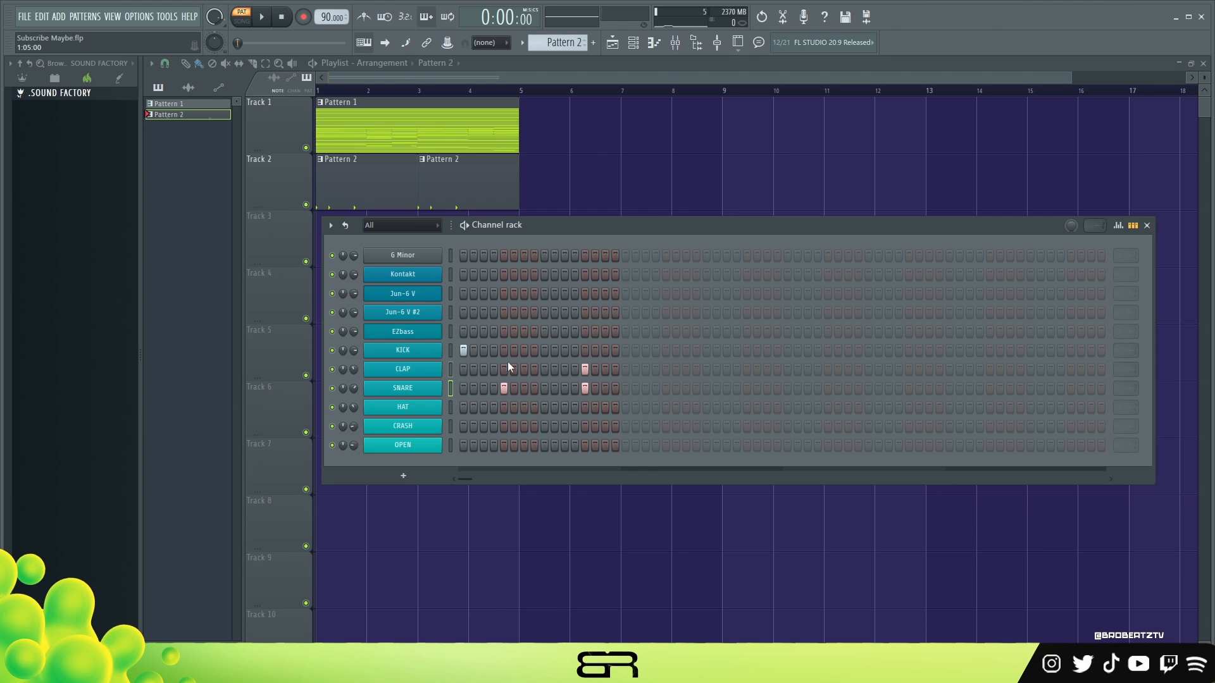
Step: Try the clap and snare on steps 9 and 25 in place of steps 5 and 13, and clear them again
right_click(586, 368)
left_click(534, 374)
left_click(529, 385)
right_click(701, 374)
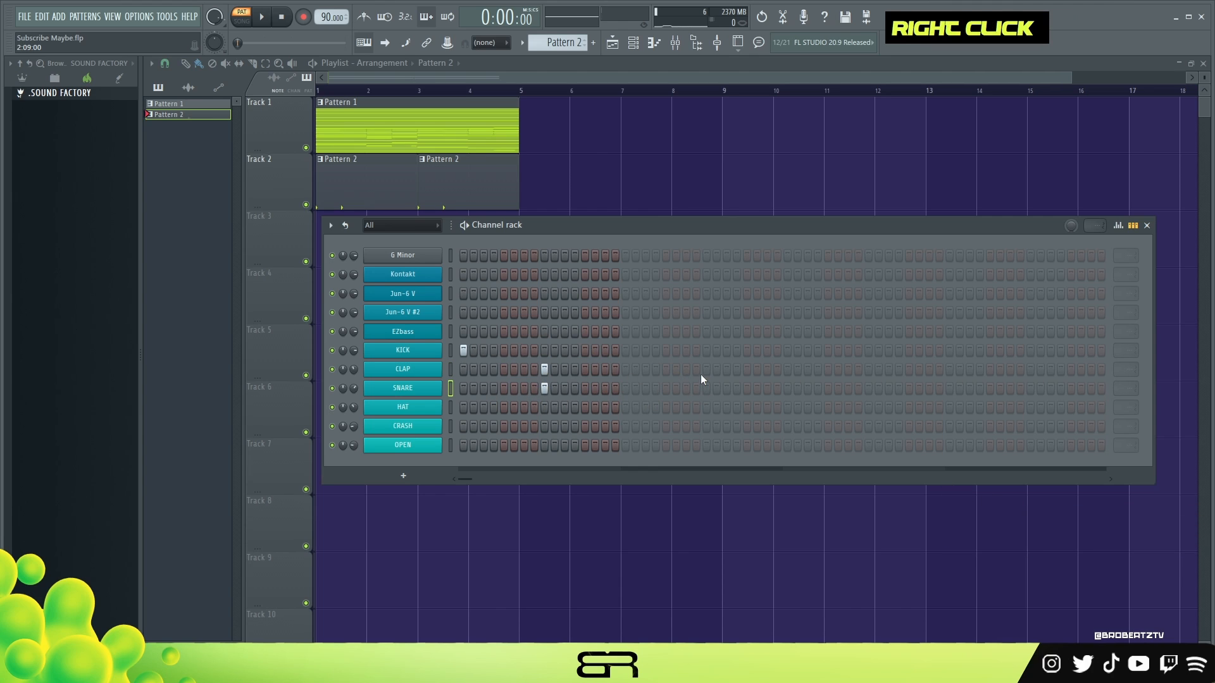
left_click(708, 373)
left_click(698, 392)
right_click(707, 370)
right_click(545, 370)
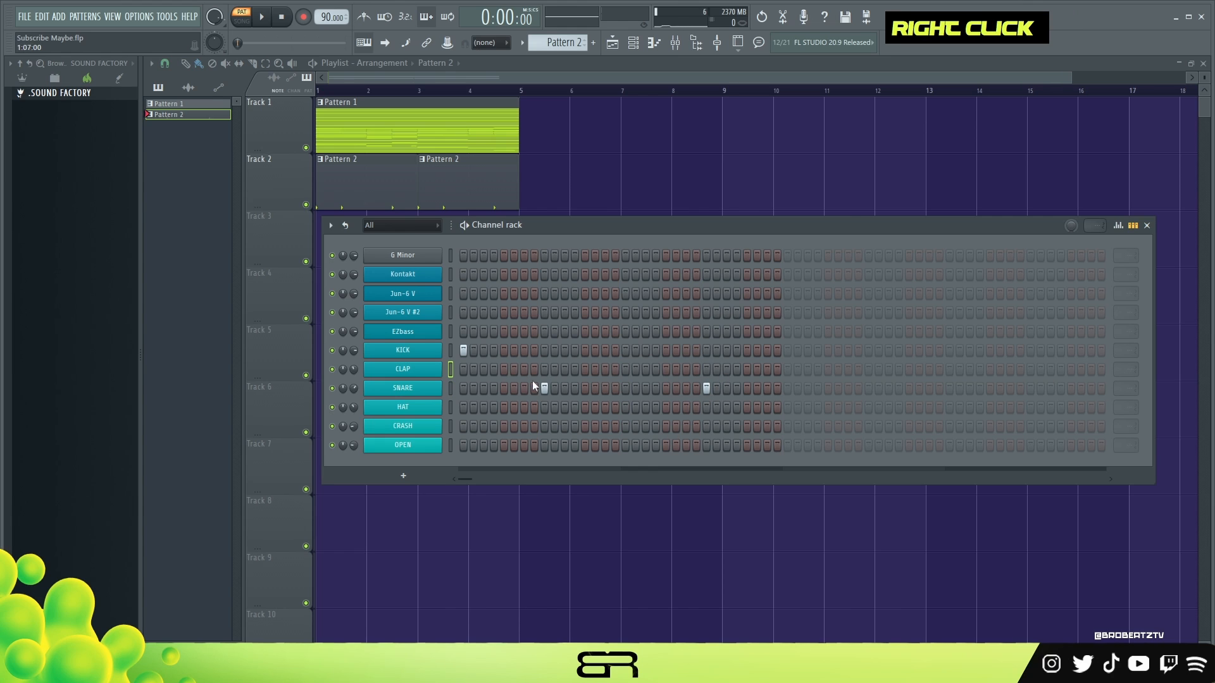
right_click(707, 388)
right_click(545, 388)
Step: Place clap and snare hits together on steps 5, 13, 21 and 29, and play the pattern
double_click(504, 387)
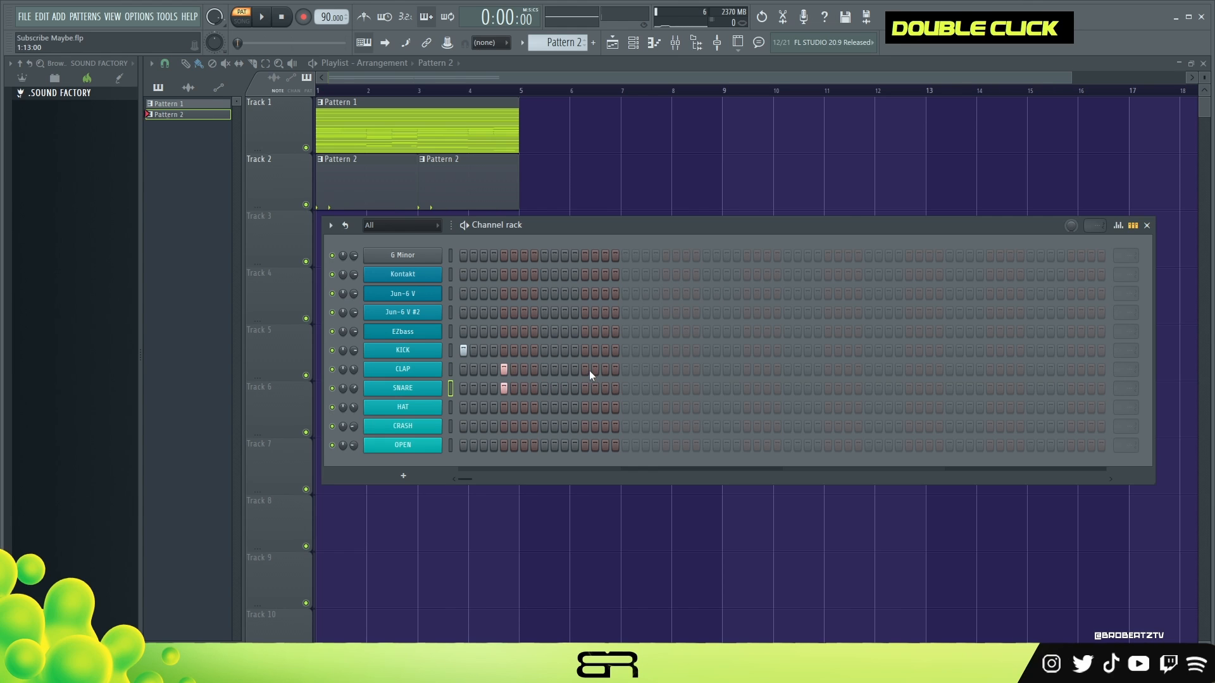
left_click(667, 372)
left_click(667, 388)
key("space")
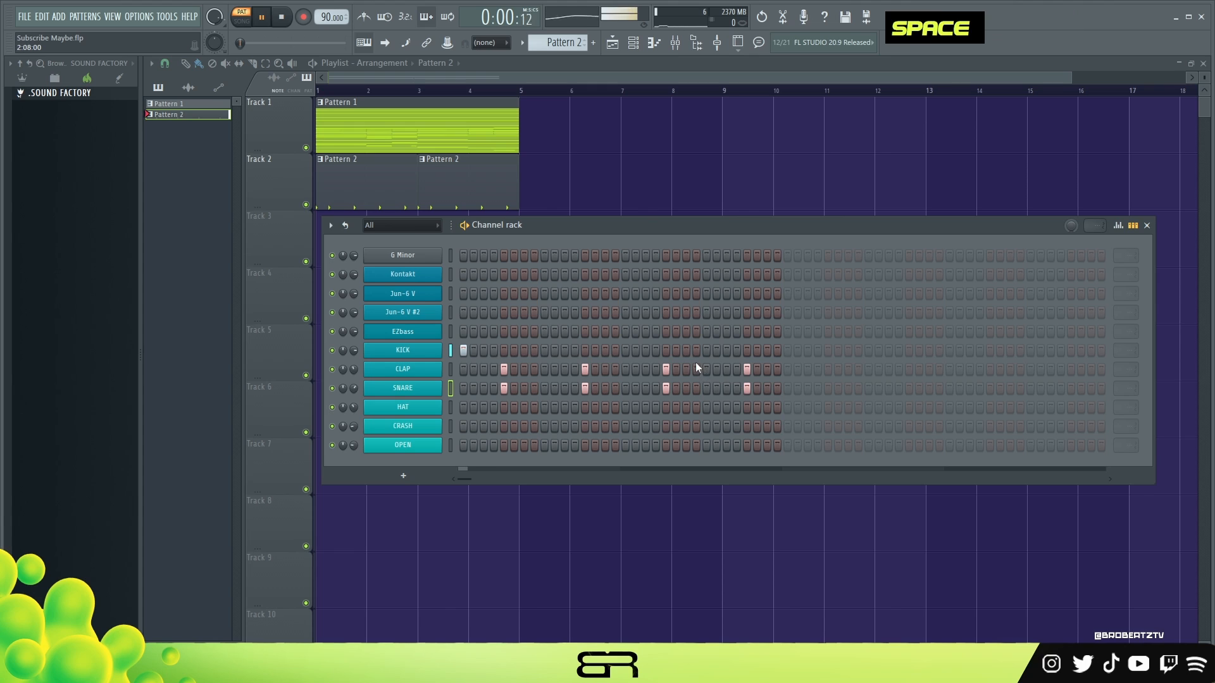
Step: Add a second kick on step 17 and listen to the pattern
left_click(627, 350)
key("space")
key("space")
key("space")
Step: Raise the velocity of all kick notes to maximum in the piano roll, and play the pattern from the channel rack
right_click(416, 353)
left_click(486, 350)
key("ctrl+a")
scroll(554, 365, "up", 8)
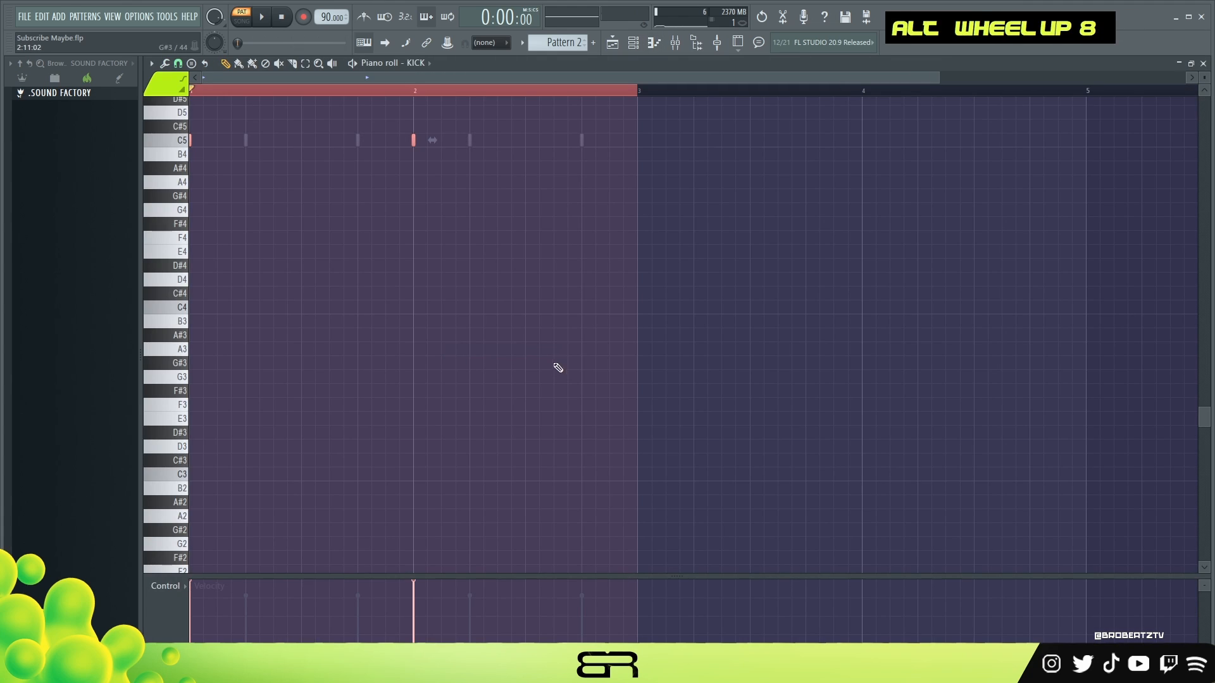
left_click(612, 44)
left_click(634, 45)
key("space")
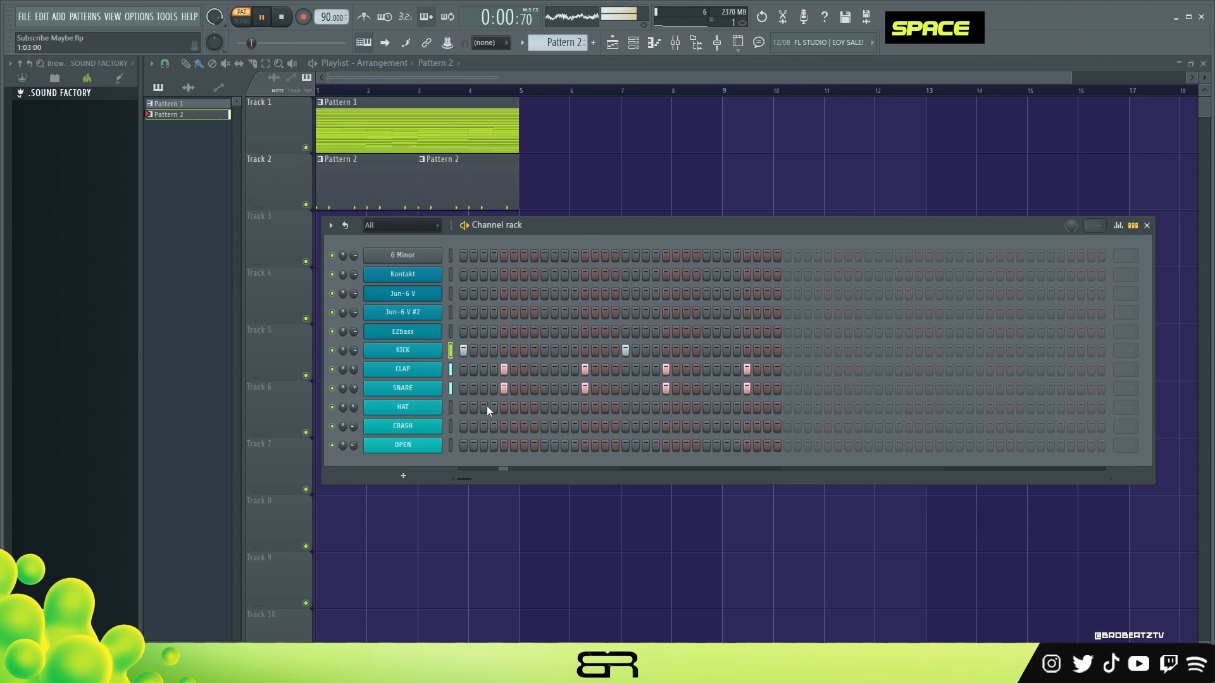
key("space")
Step: Add hat hits on steps 1, 3, 9, 11, 17, 19, 25 and 27 while the pattern plays
double_click(483, 409)
key("space")
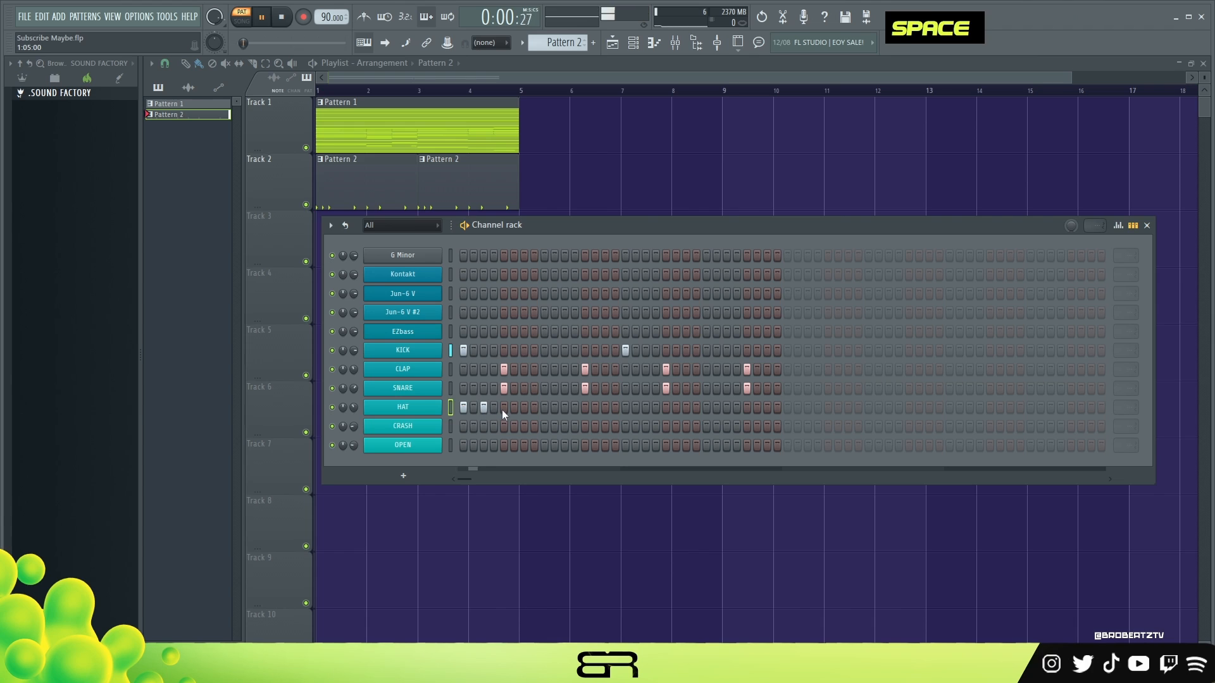
double_click(565, 409)
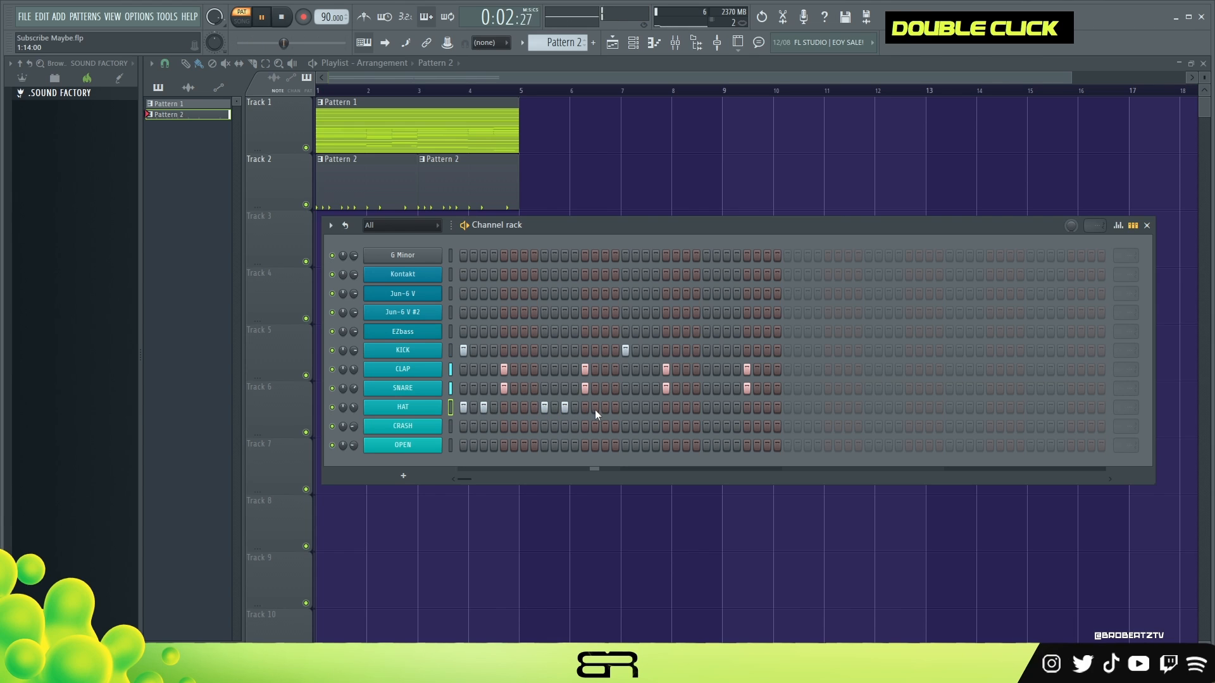
key("space")
key("space")
double_click(626, 408)
double_click(646, 409)
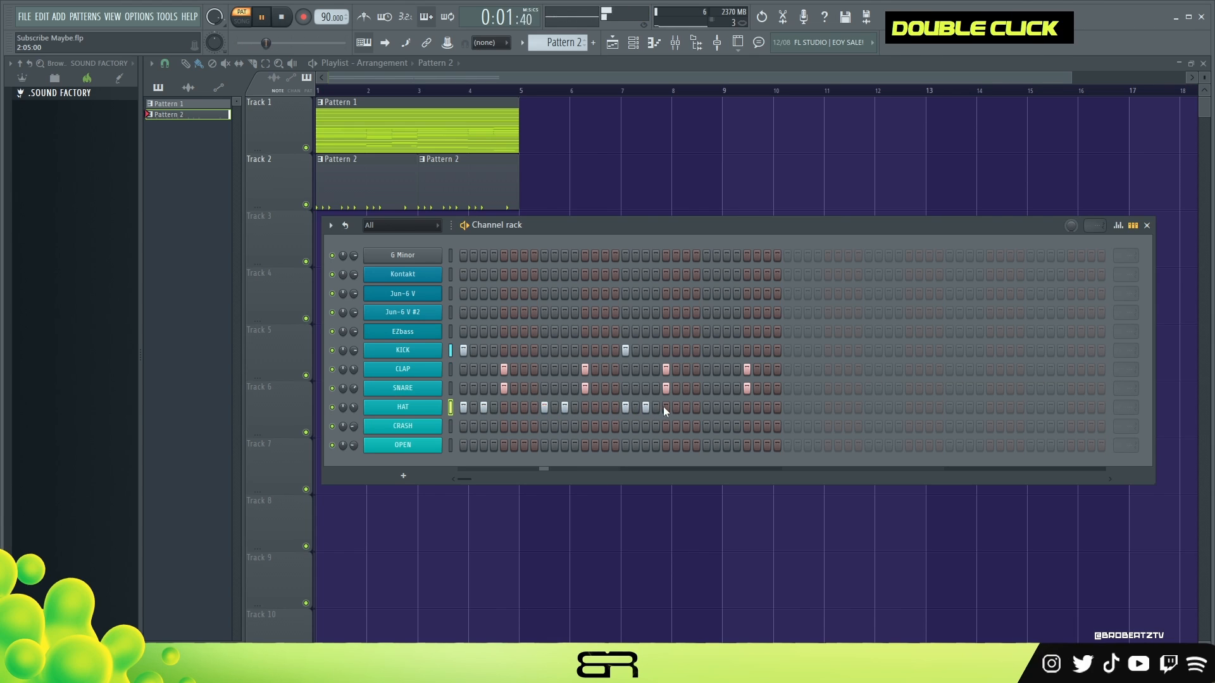
double_click(707, 408)
double_click(727, 408)
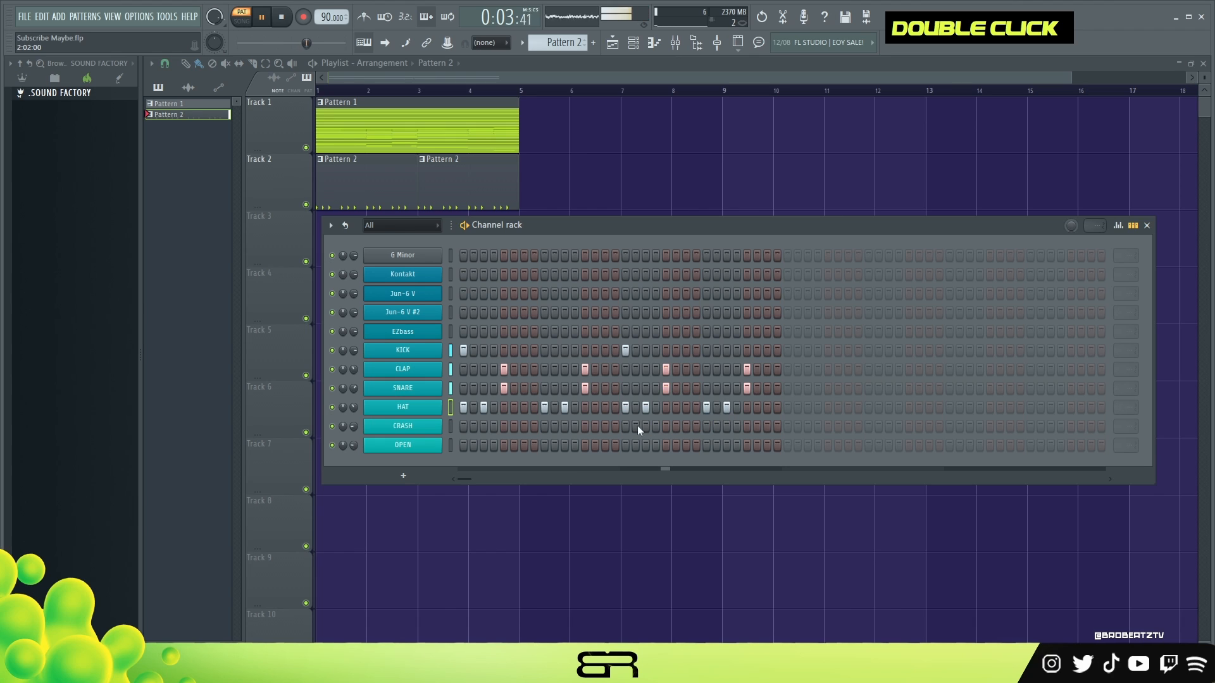
Step: Place an open hat on step 1 and a crash on step 31, and play the pattern
key("space")
key("space")
key("space")
key("space")
key("space")
left_click(467, 446)
key("space")
Step: Raise the velocity of all clap notes in the piano roll and return to the channel rack
right_click(439, 371)
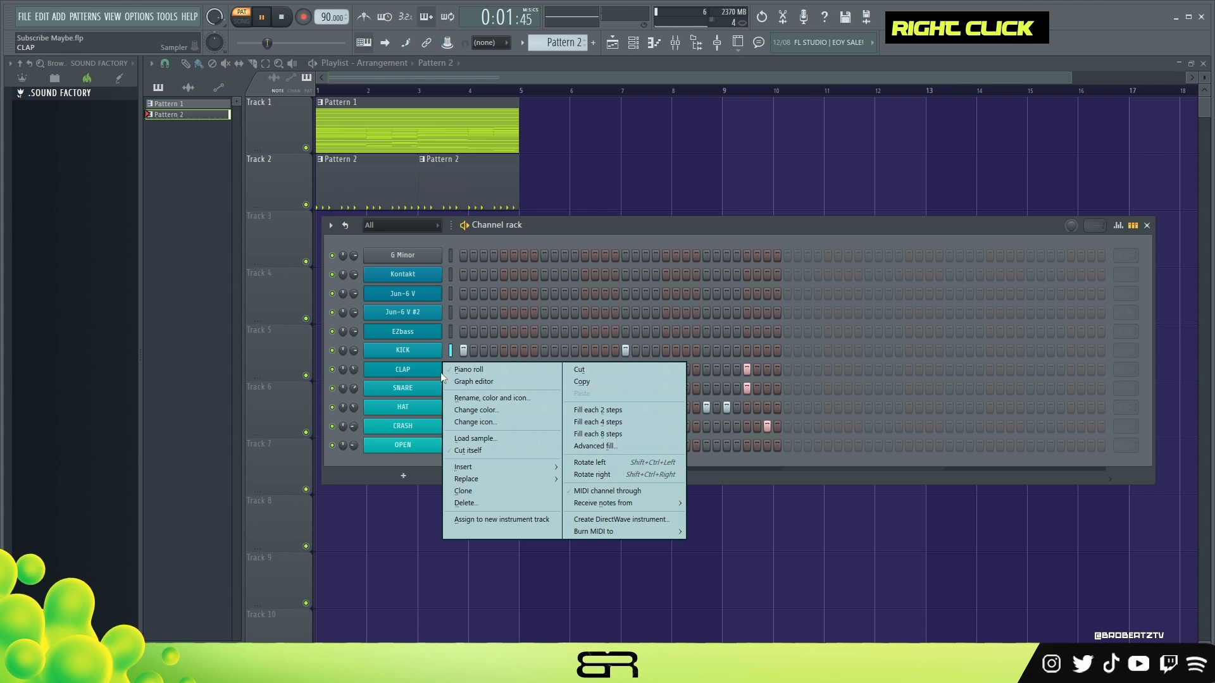
left_click(449, 370)
key("ctrl+a")
scroll(481, 370, "up", 5)
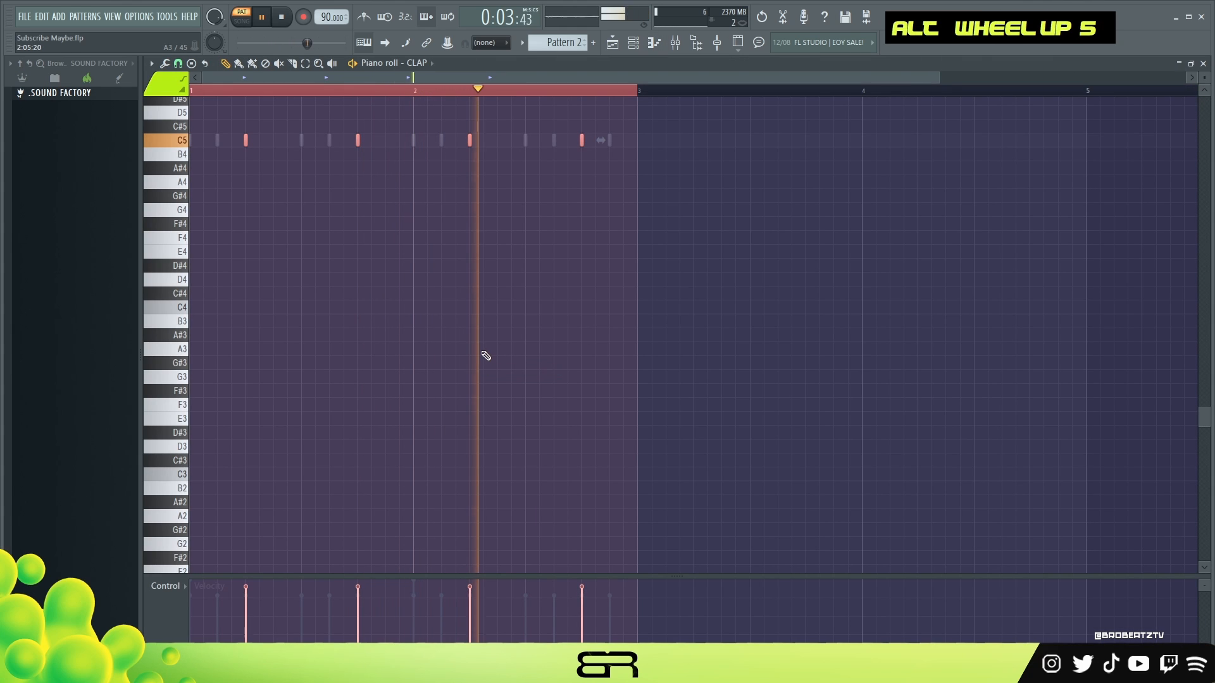
scroll(486, 353, "down", 1)
left_click(636, 44)
Step: Copy the clap channel's notes and paste them into the snare channel
right_click(442, 363)
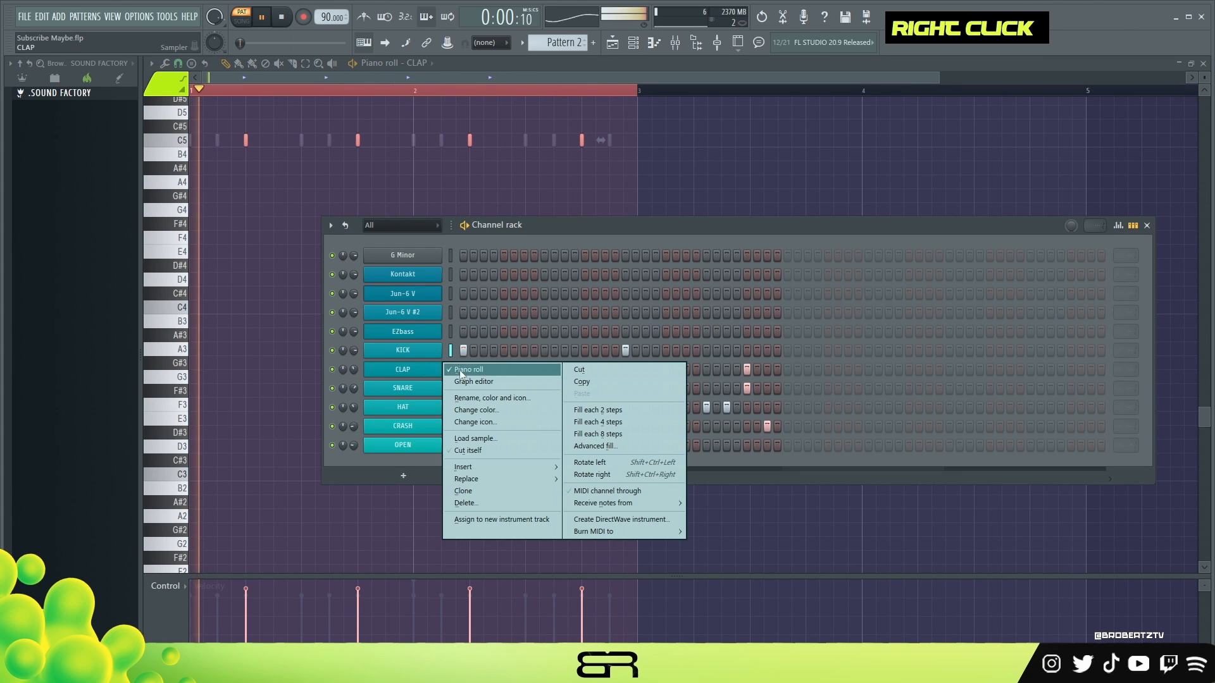
left_click(582, 380)
right_click(442, 384)
left_click(587, 413)
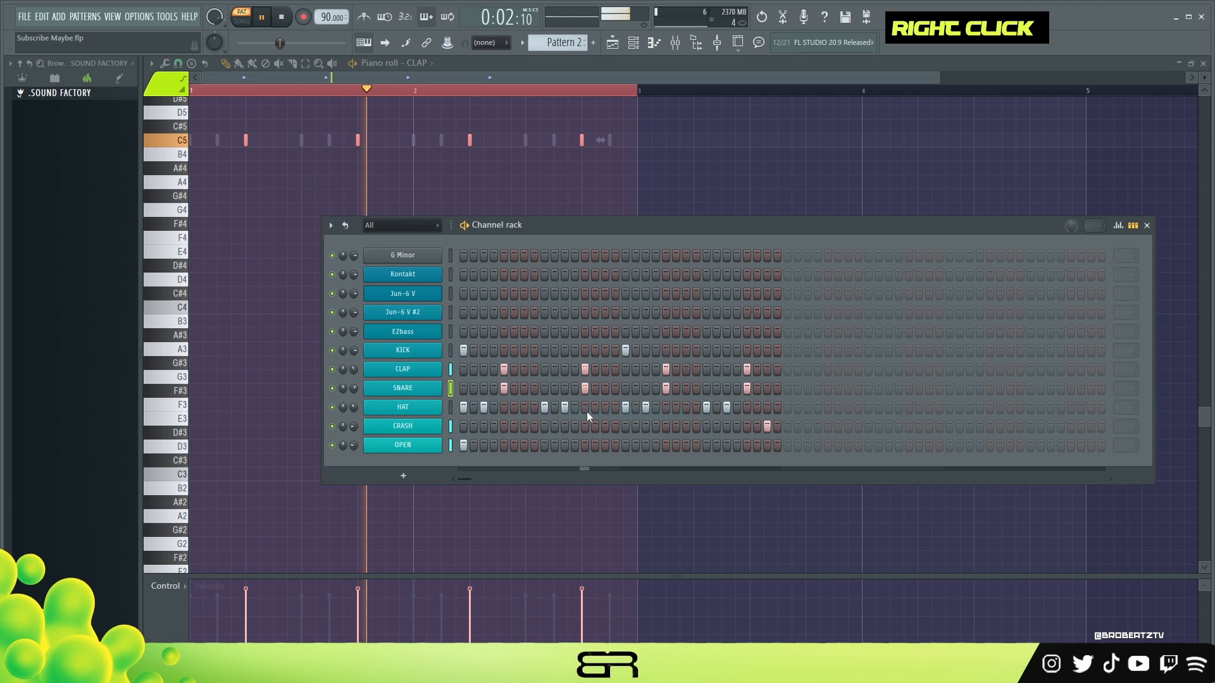
Step: Lower the velocity of the first hat in each pair, listen to the result, and return to the playlist and channel rack
right_click(438, 412)
left_click(456, 407)
key("space")
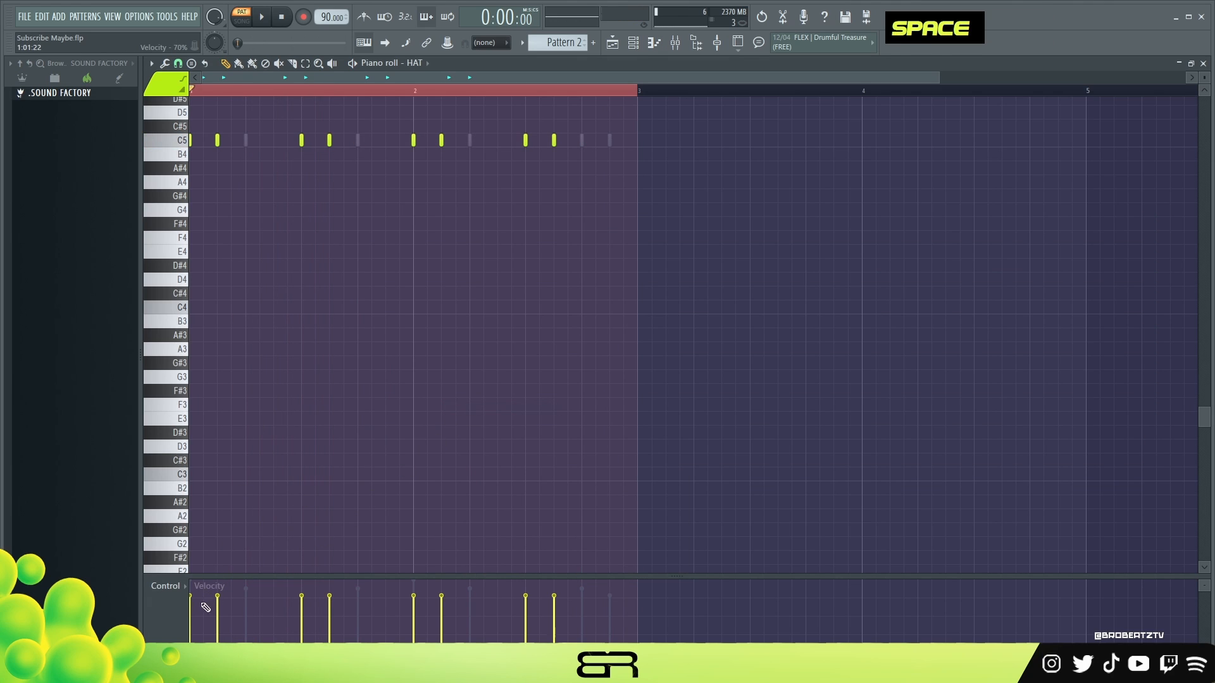
left_click(421, 613)
key("space")
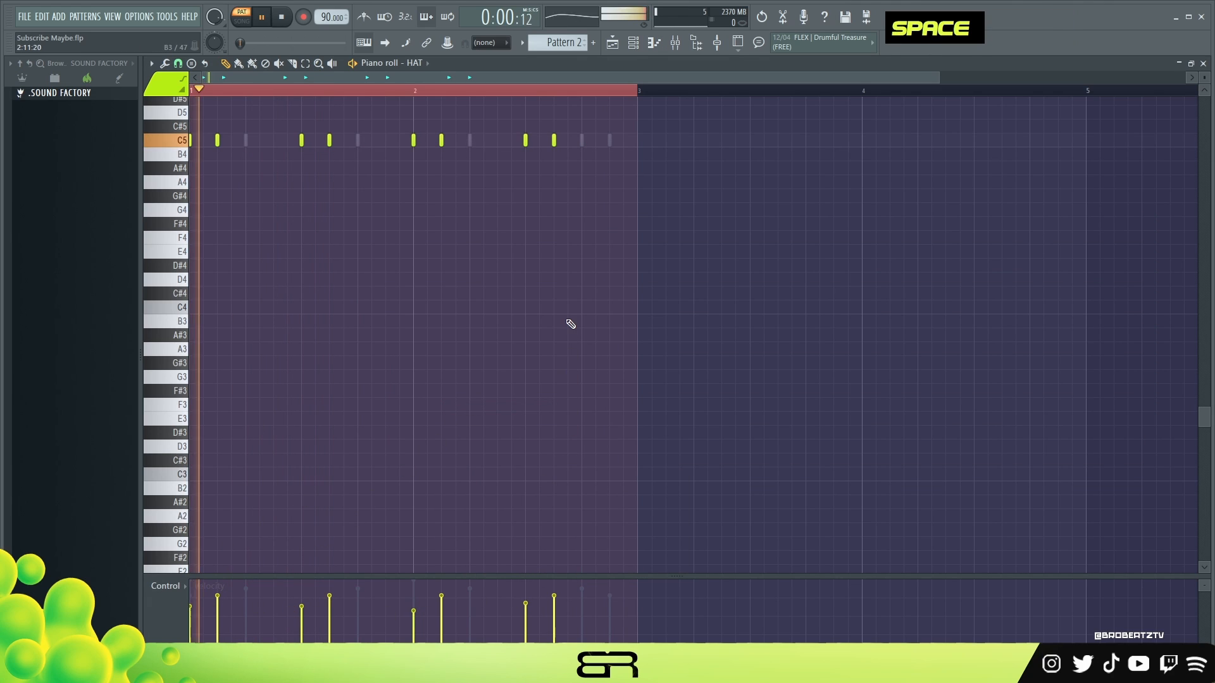
left_click(612, 42)
left_click(632, 42)
key("space")
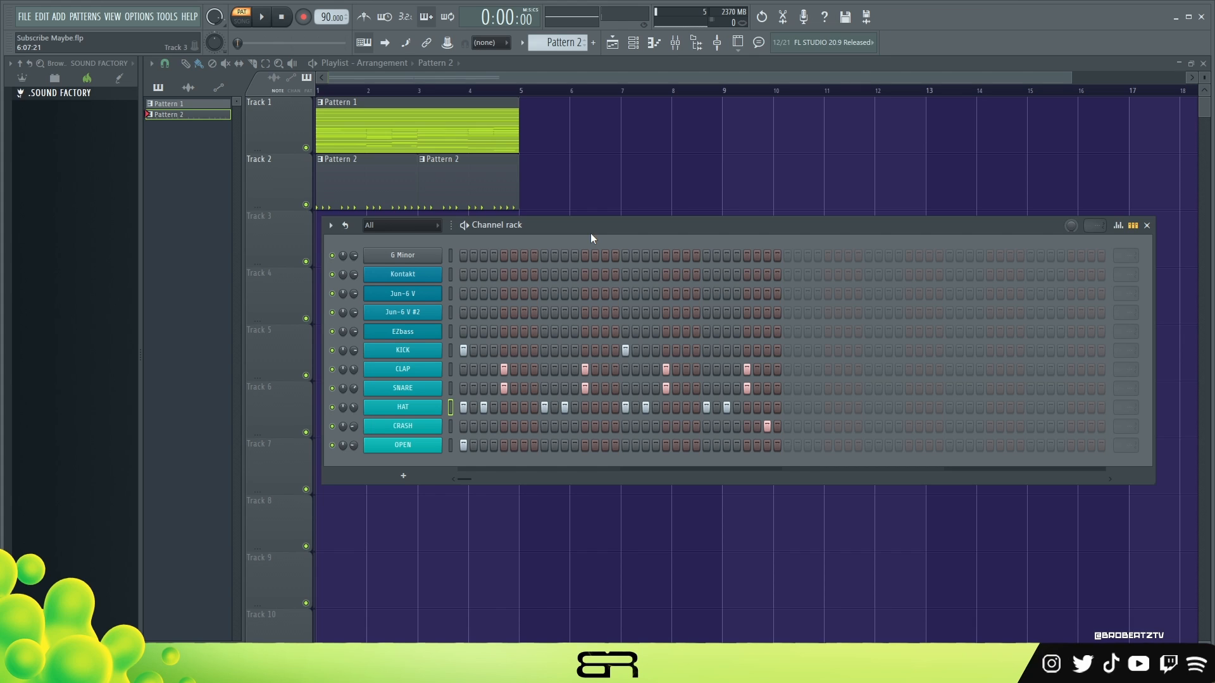
mouse_move(591, 234)
left_mouse_down()
mouse_move(585, 243)
mouse_move(593, 230)
left_mouse_up()
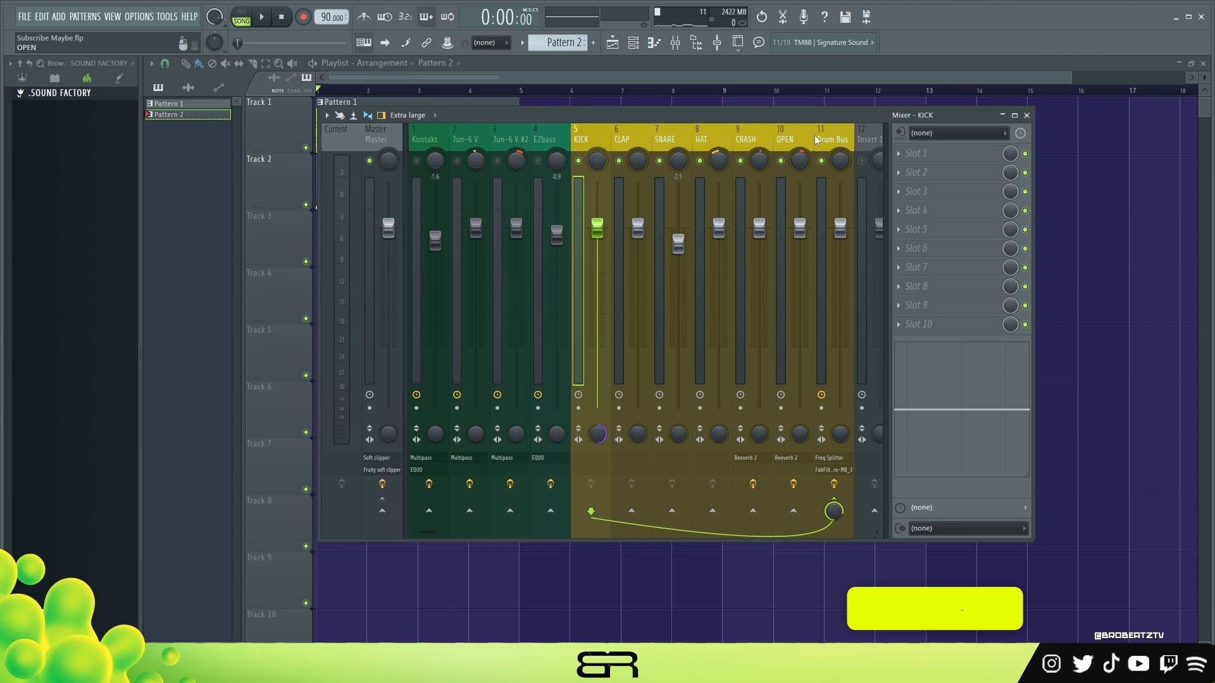
Step: Inspect the Drum Bus and OPEN mixer tracks, and compare playback with the Drum Bus effects off and on
left_click(832, 136)
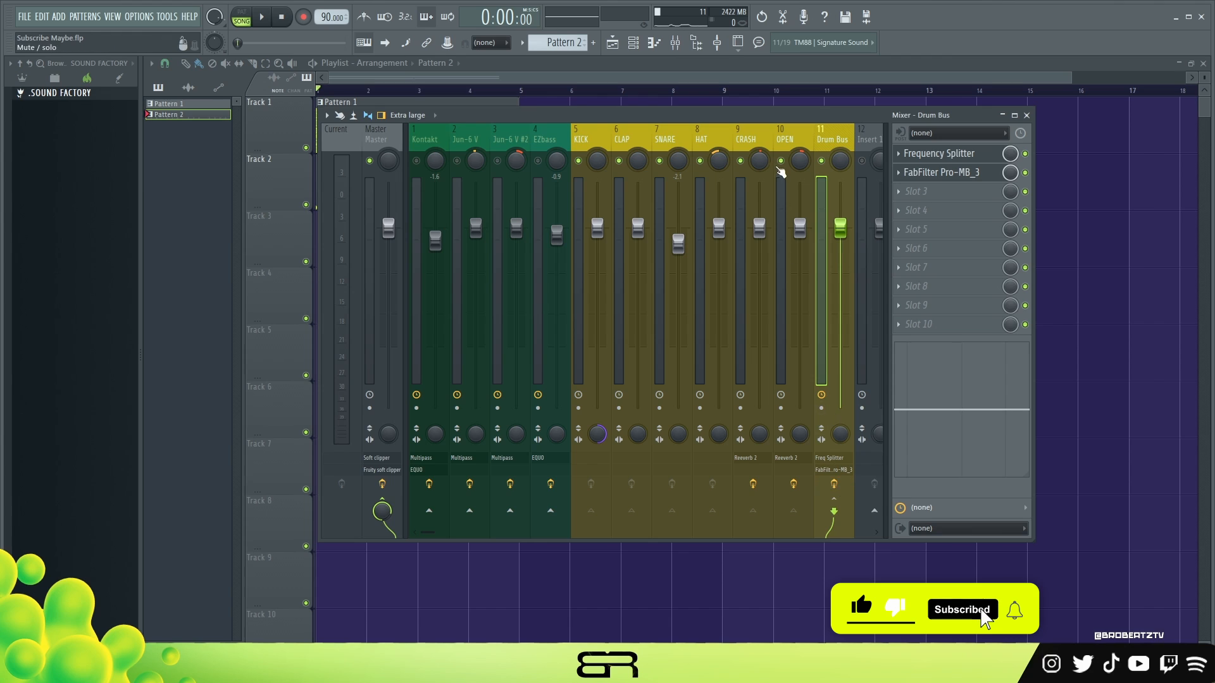
left_click(789, 140)
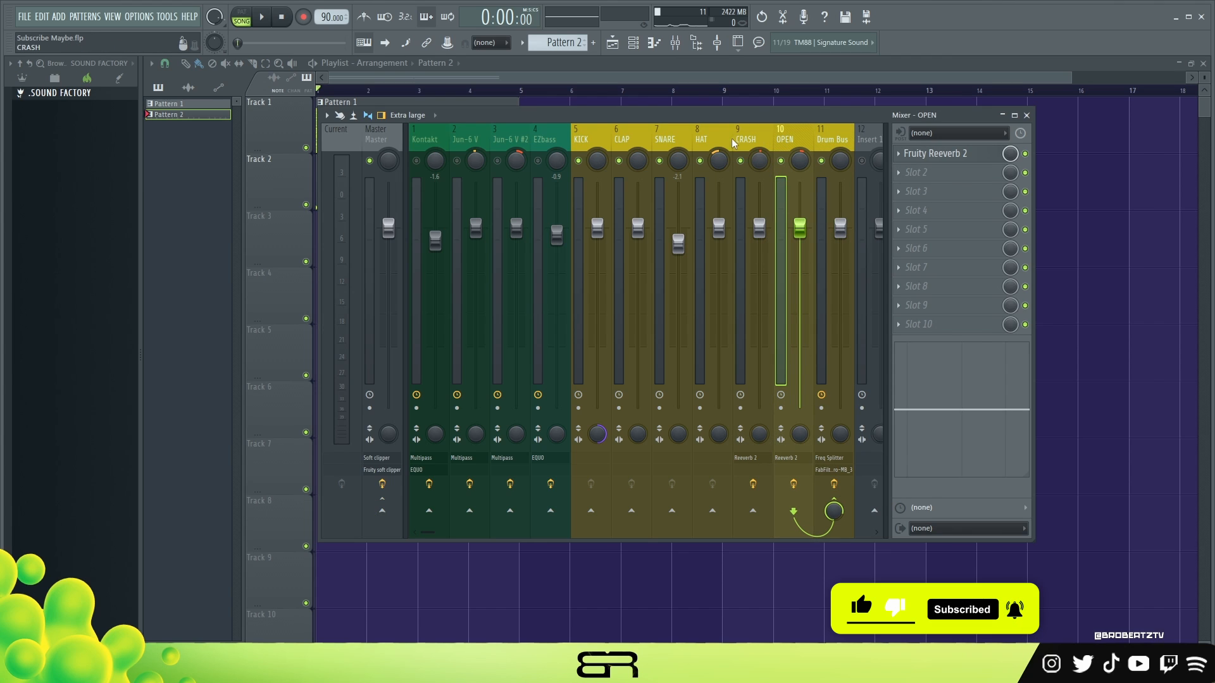
left_click(836, 487)
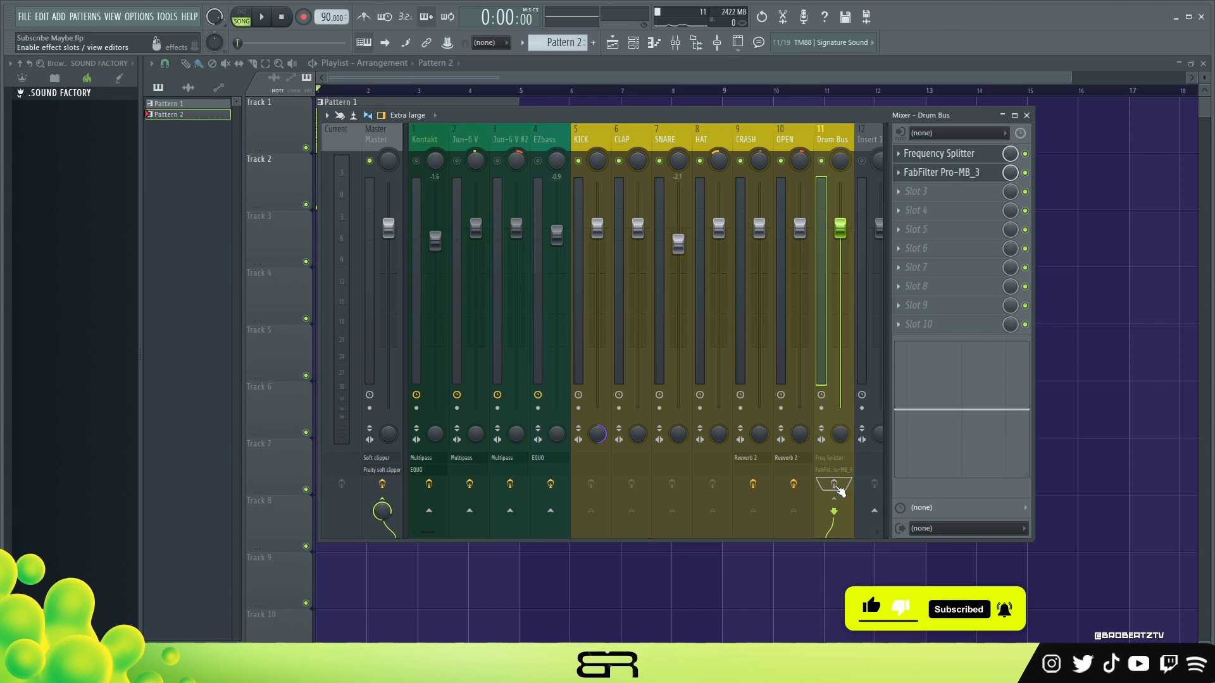
key("space")
key("space")
key("space")
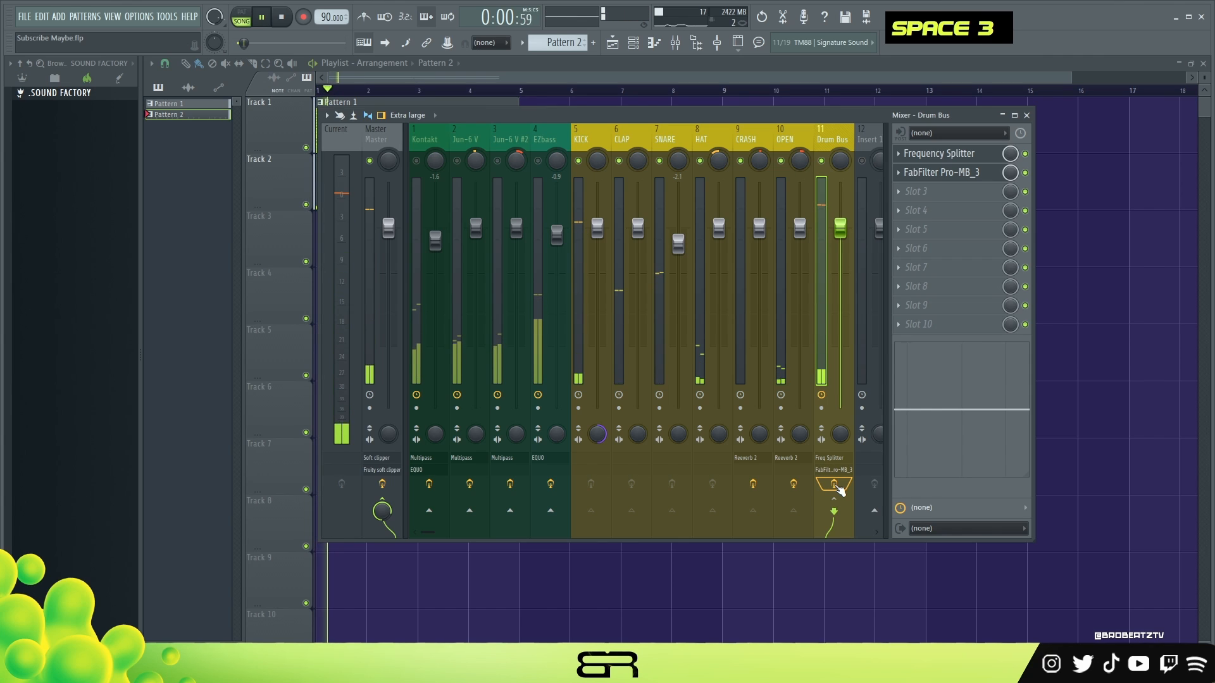
key("space")
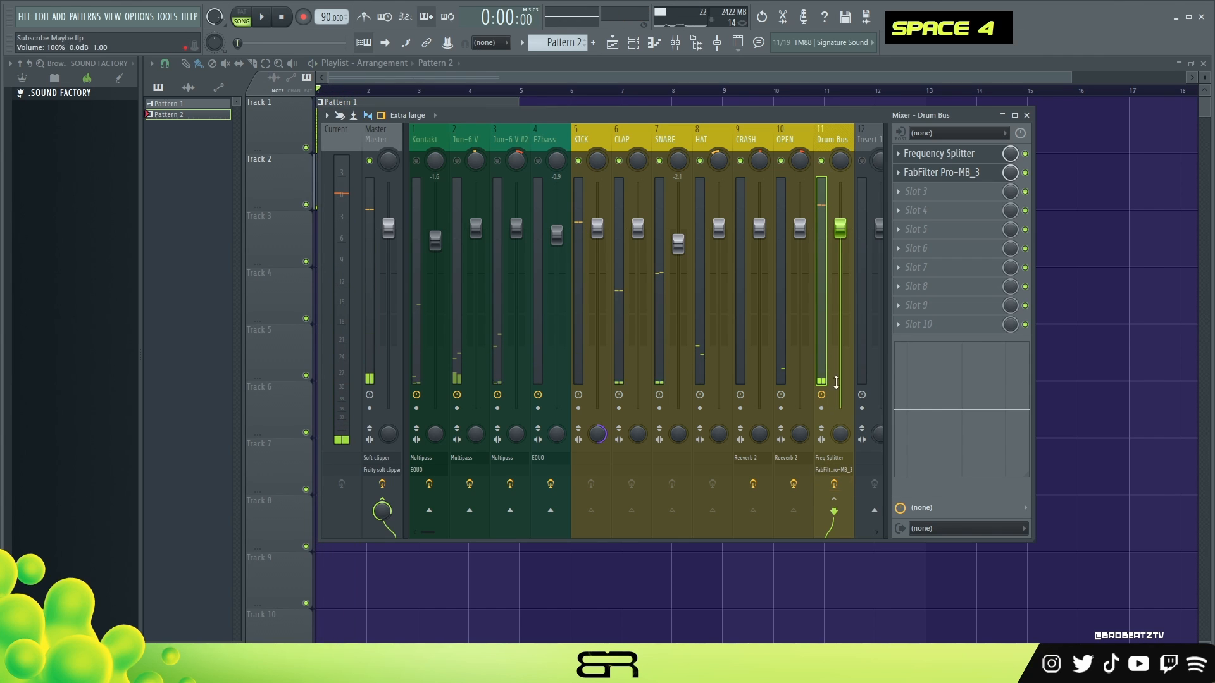
Step: View the Drum Bus's Frequency Splitter, slightly lower the lowest band in its FabFilter Pro-MB, and listen to the result
left_click(949, 153)
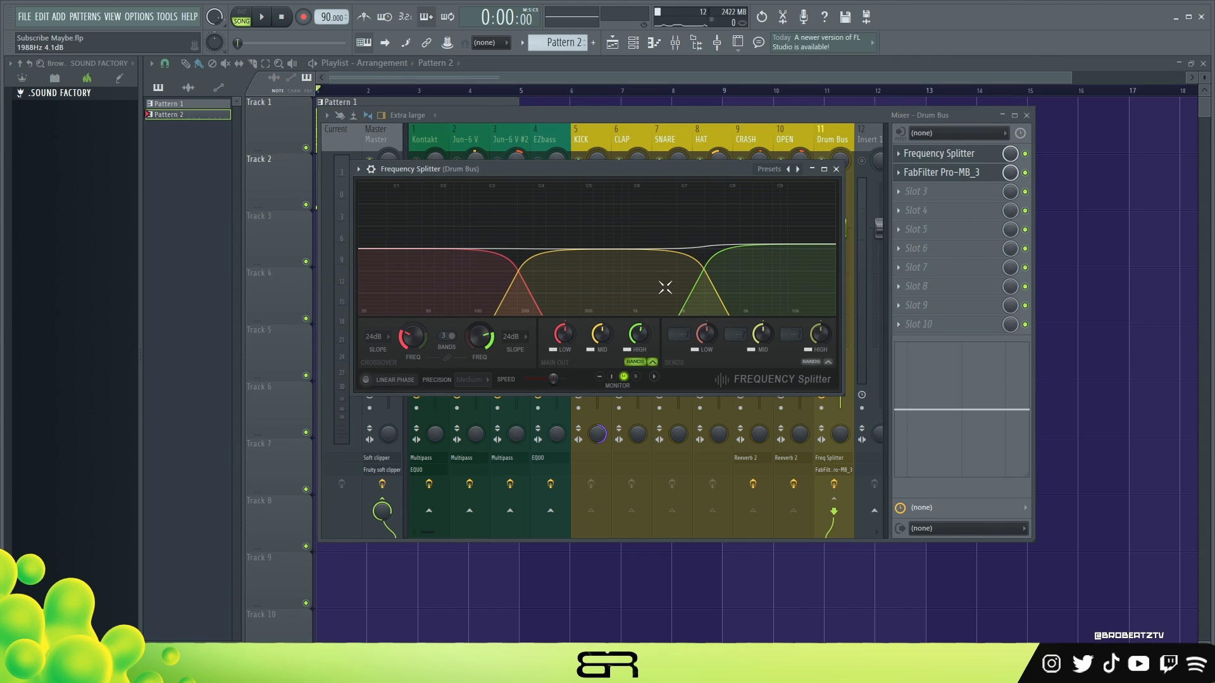
left_click(957, 175)
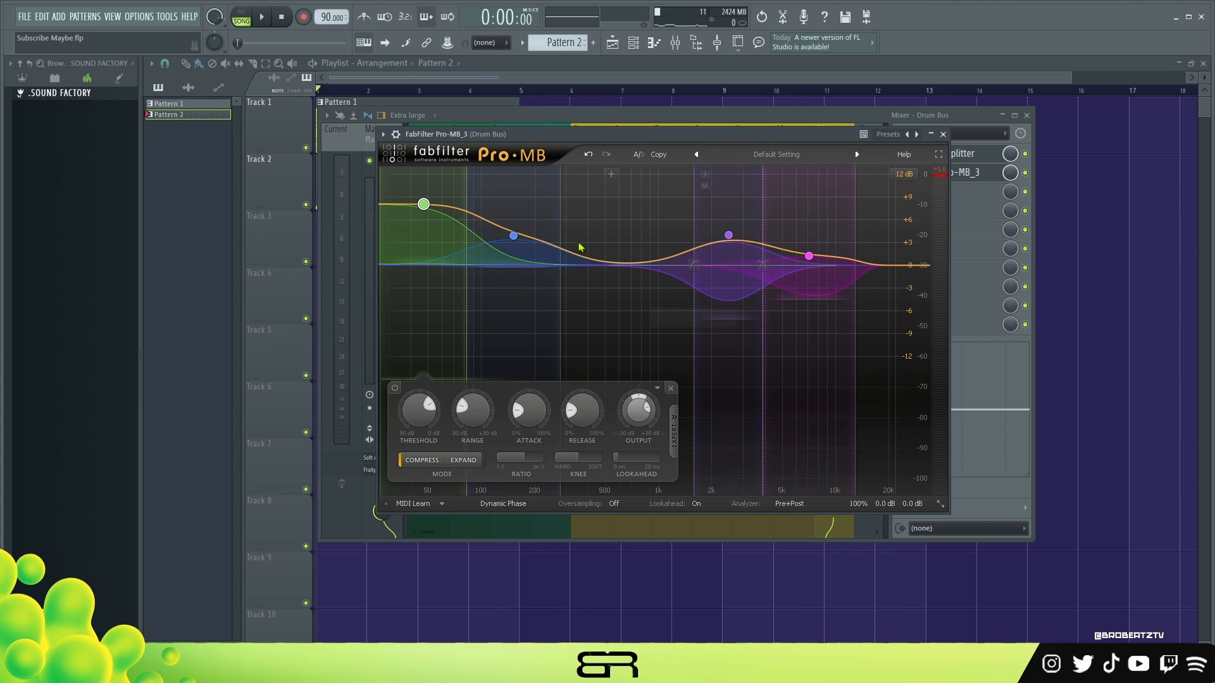
mouse_move(424, 203)
left_mouse_down()
mouse_move(424, 223)
mouse_move(423, 209)
left_mouse_up()
key("space")
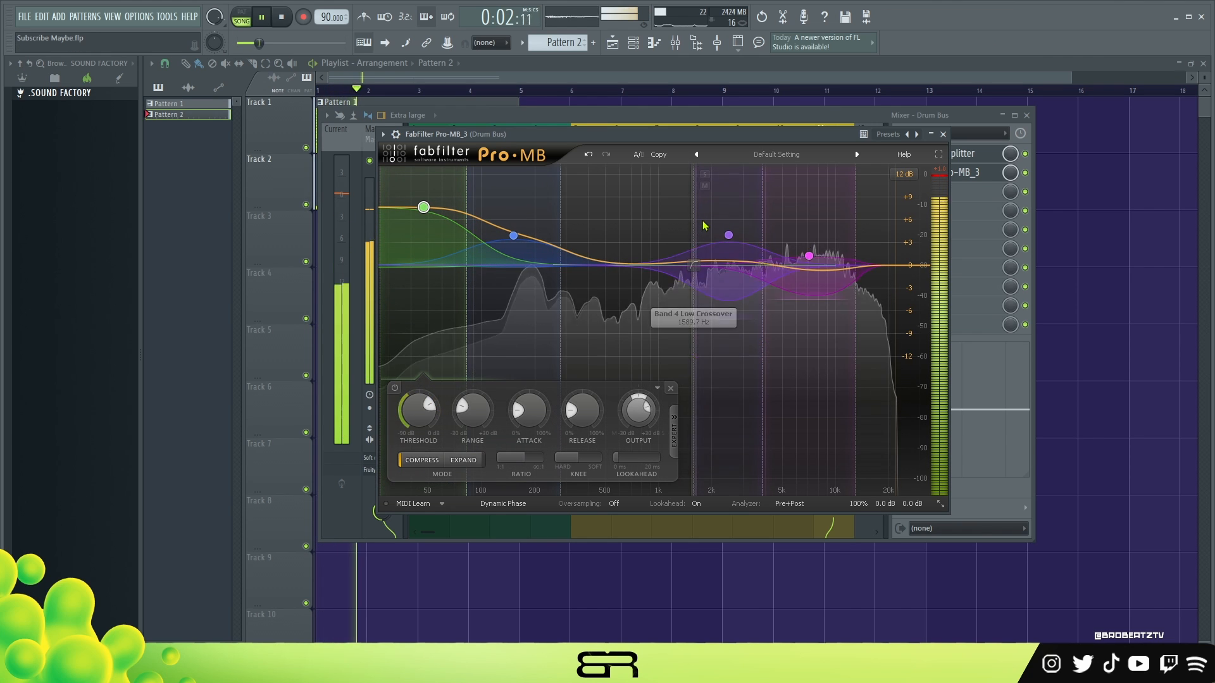
key("space")
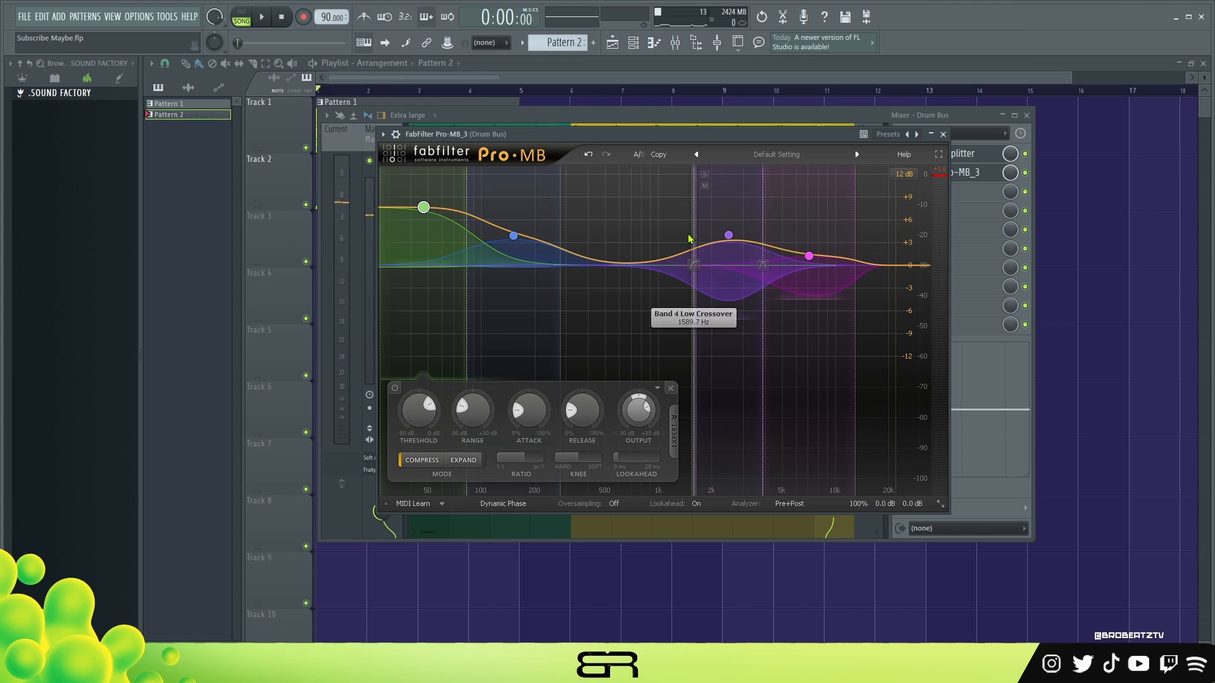
left_click(942, 134)
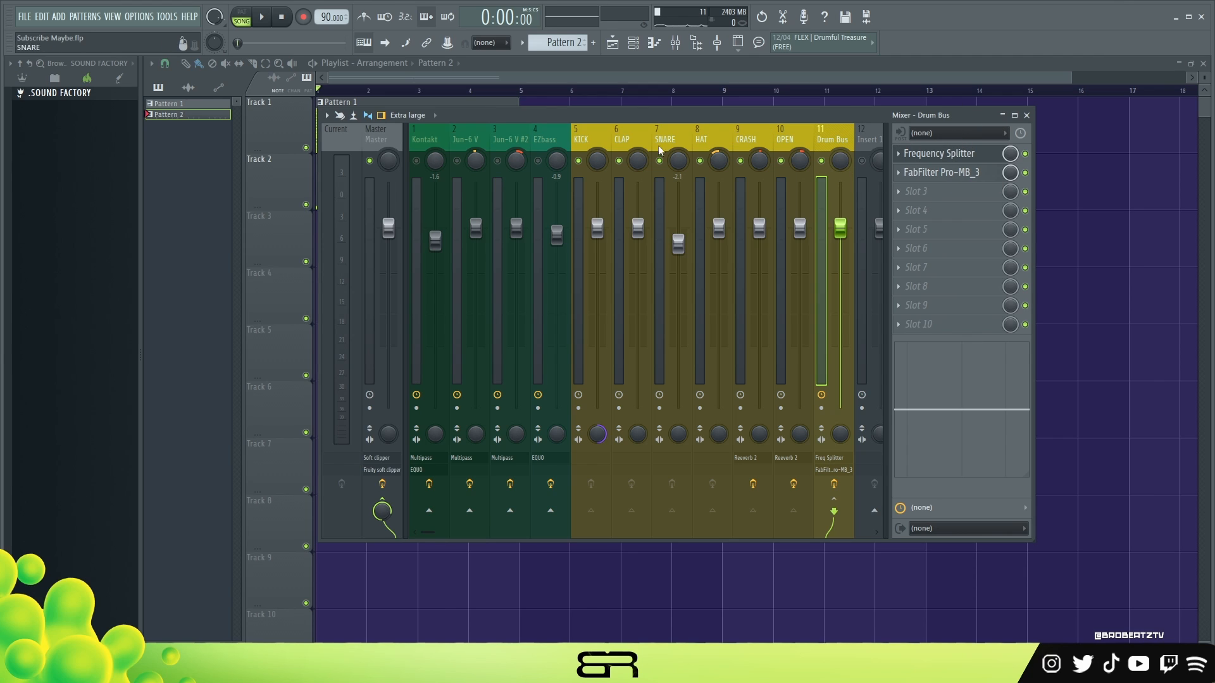
Step: Open the EQUO graphic EQ on the EZbass mixer track and play the song to hear it
double_click(542, 166)
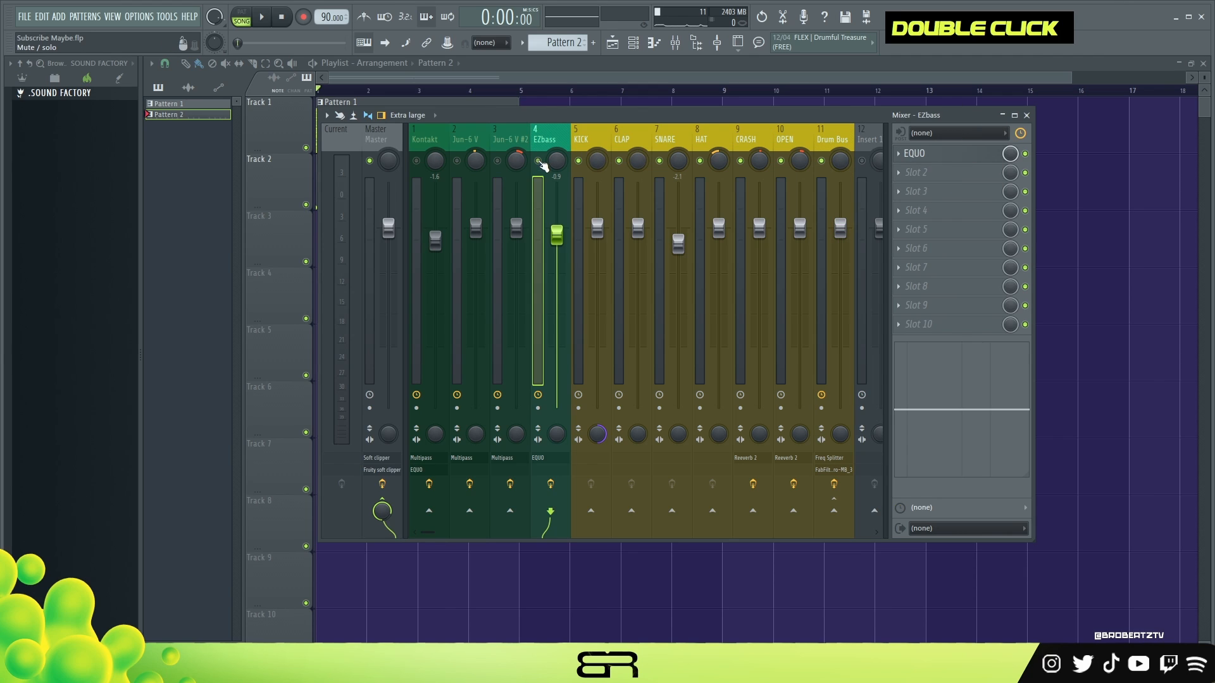
left_click(954, 155)
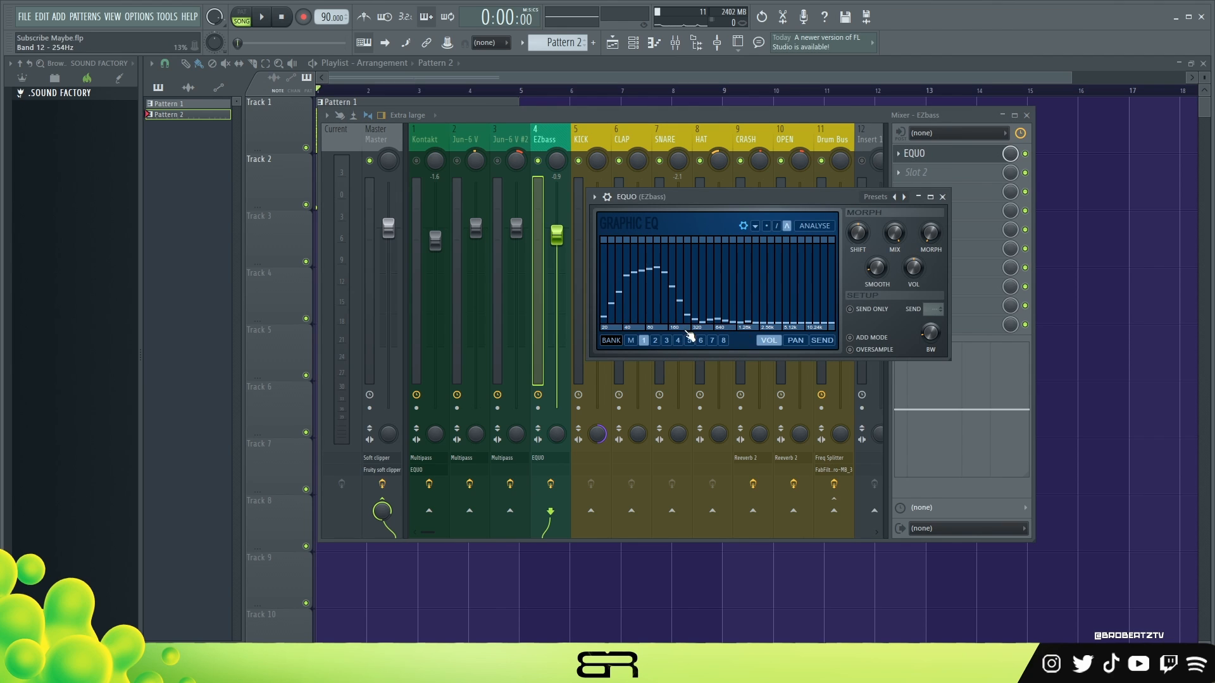
key("space")
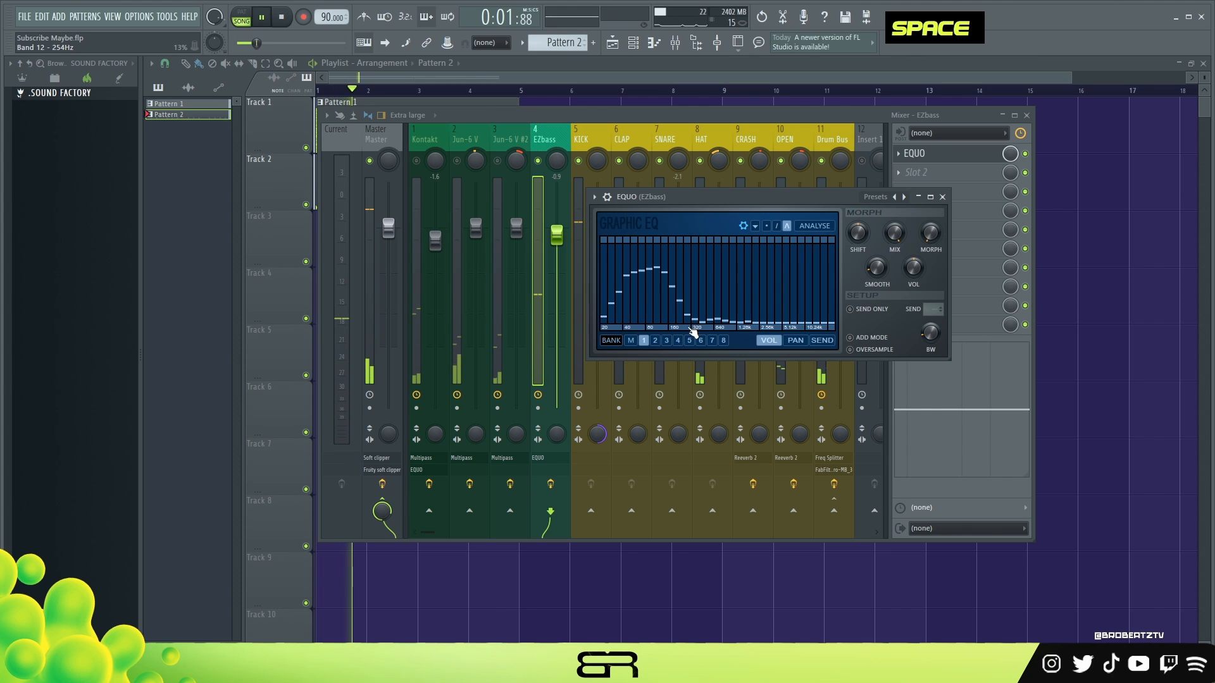
Step: Close the EZbass track's EQUO and look through the Ladder Filter, 3-Band EQ and Reverb in the Jun-6 V #2 track's Multipass
key("space")
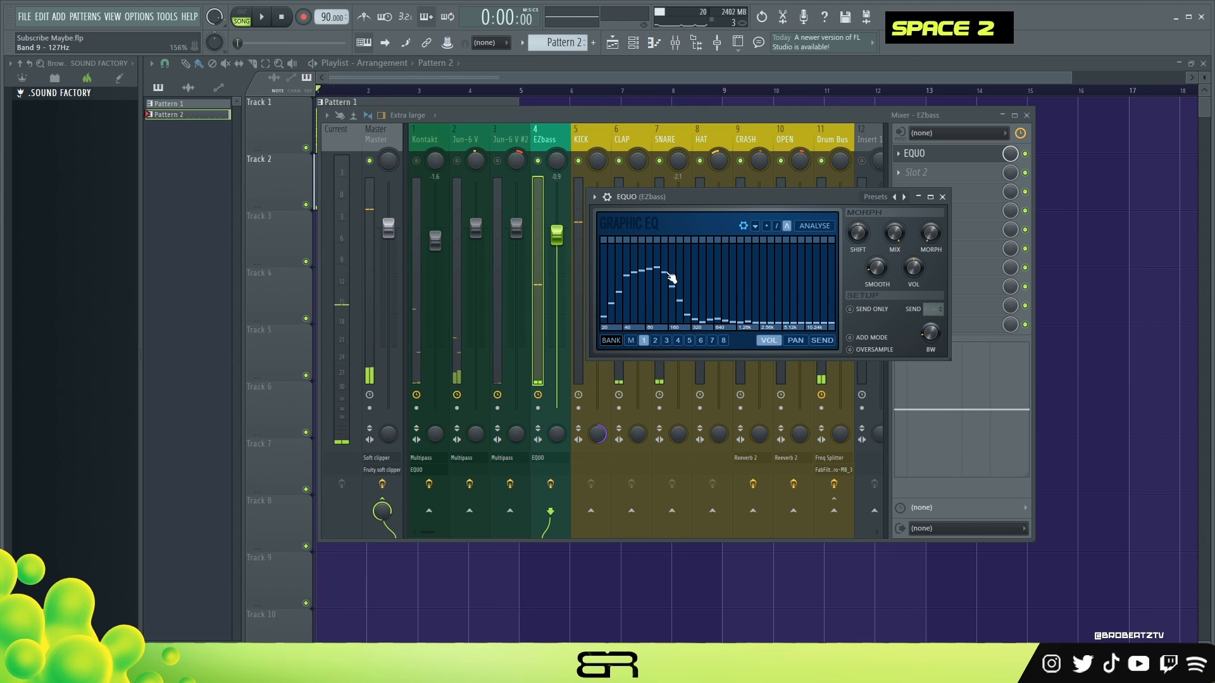
left_click(943, 198)
left_click(505, 154)
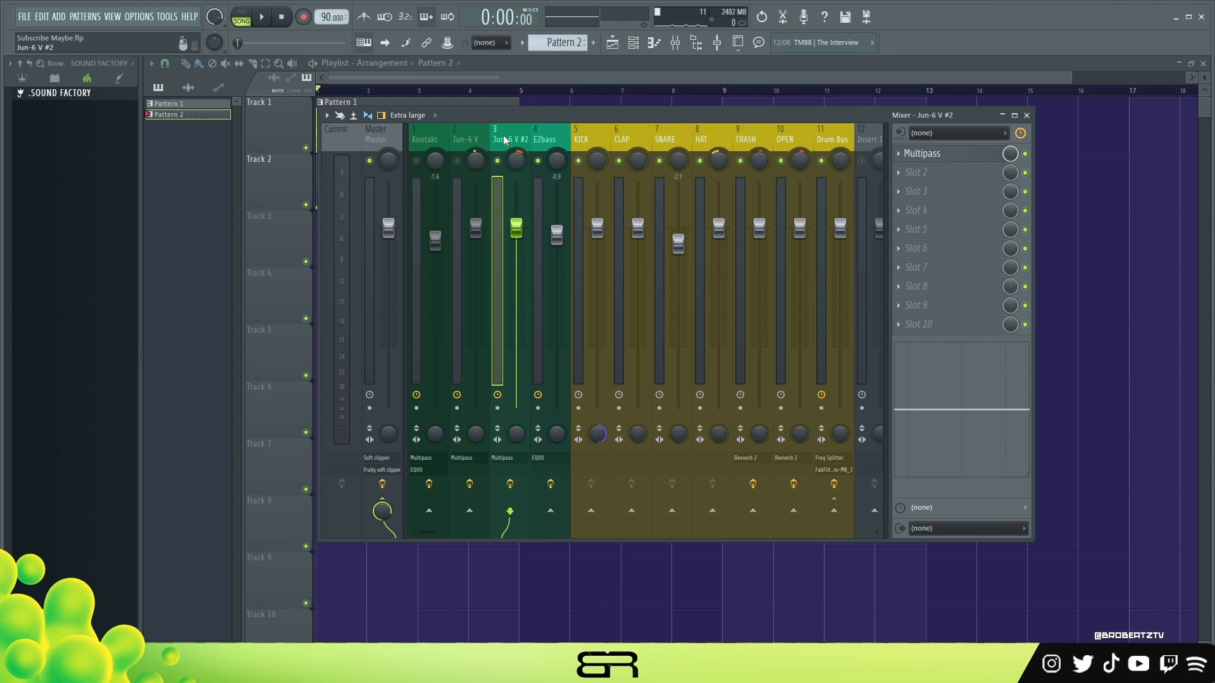
left_click(949, 154)
scroll(825, 286, "up", 2)
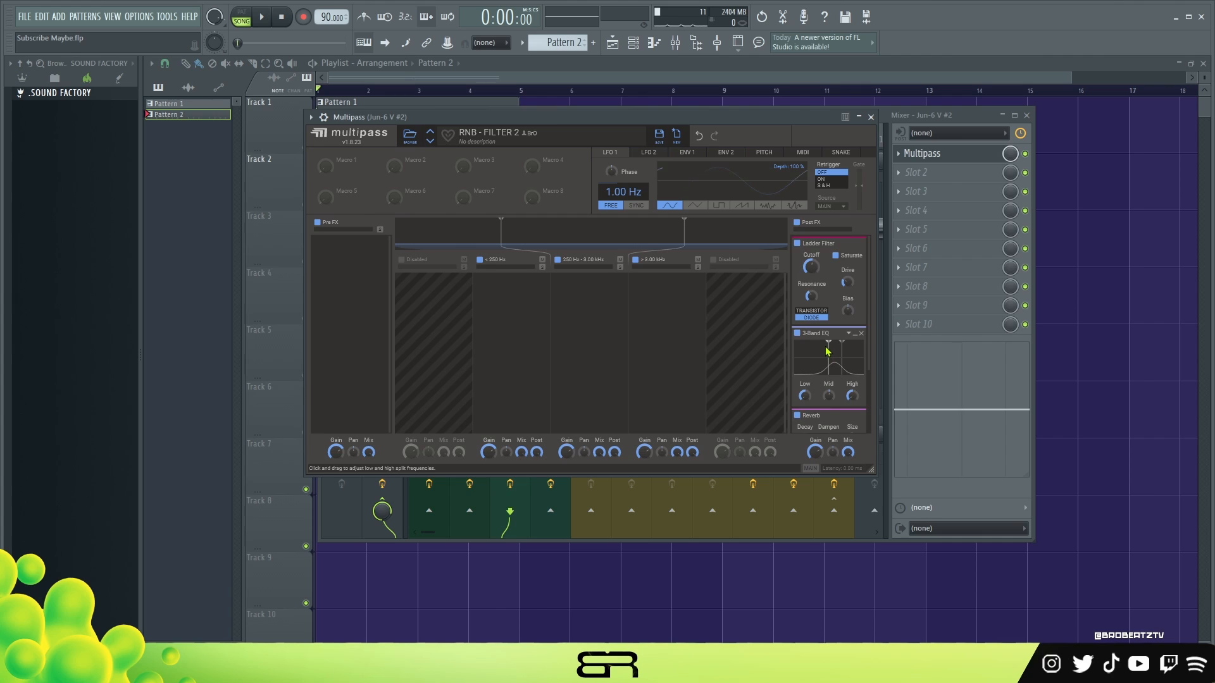
scroll(827, 352, "down", 2)
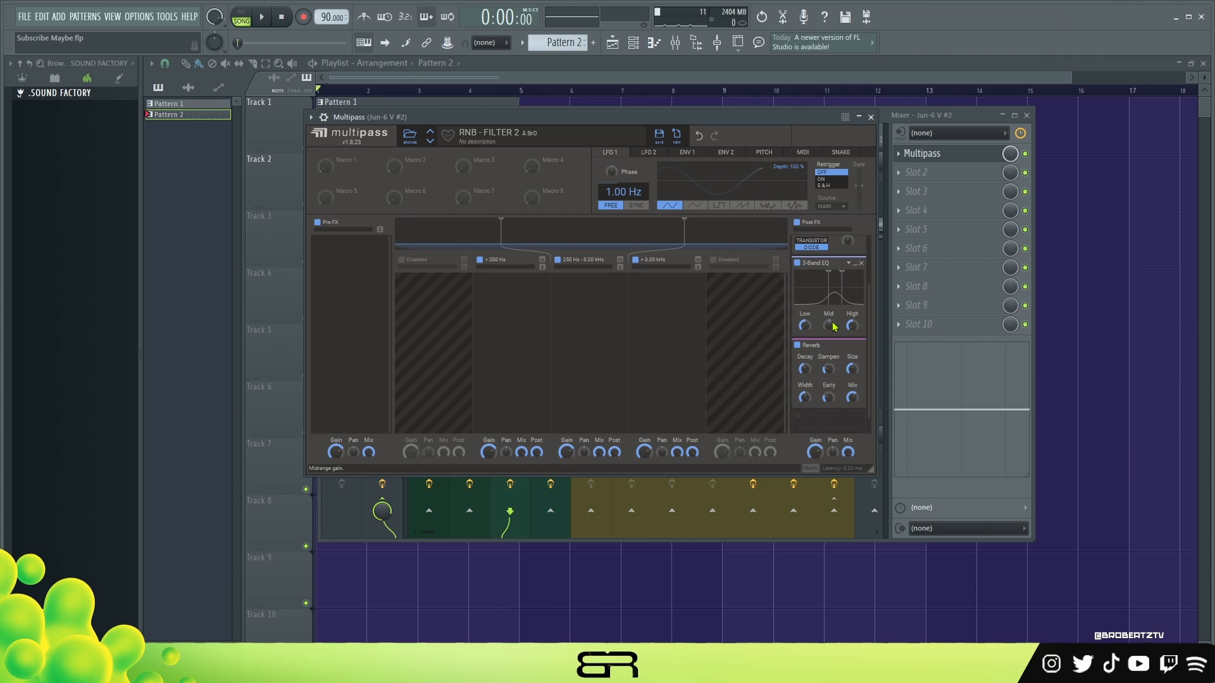
left_click(871, 117)
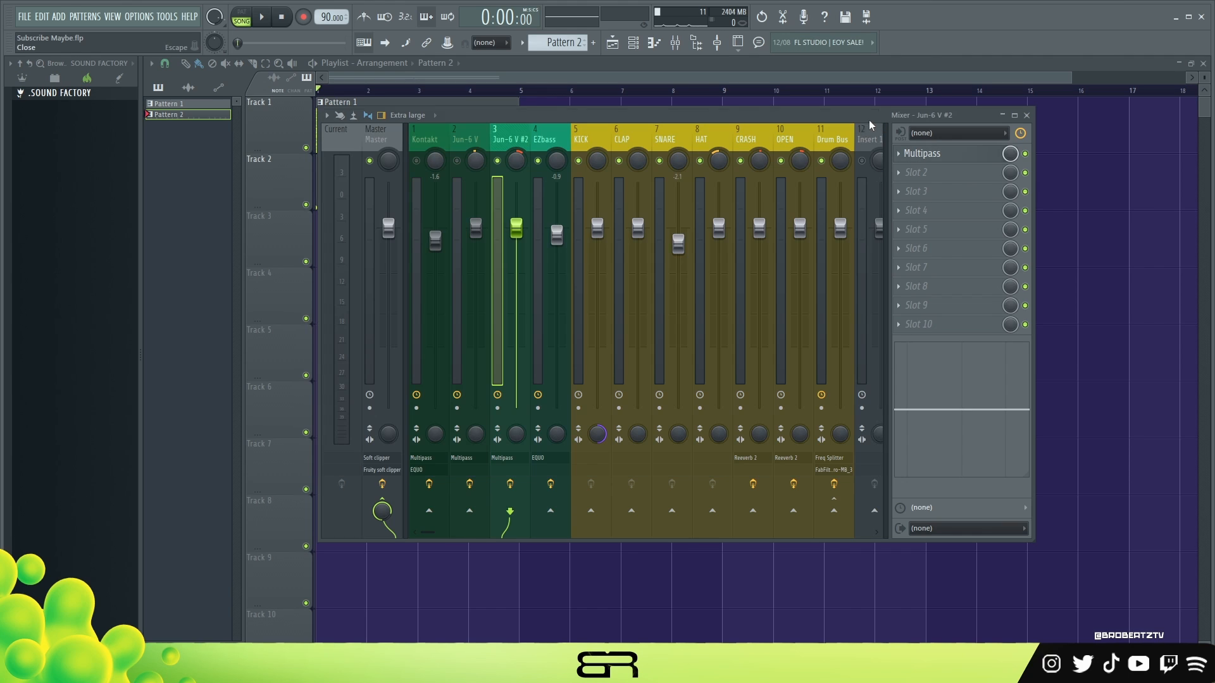
Step: Compare song playback with the Jun-6 V #2 track's effects off and on
left_click(511, 485)
key("space")
key("space")
key("space")
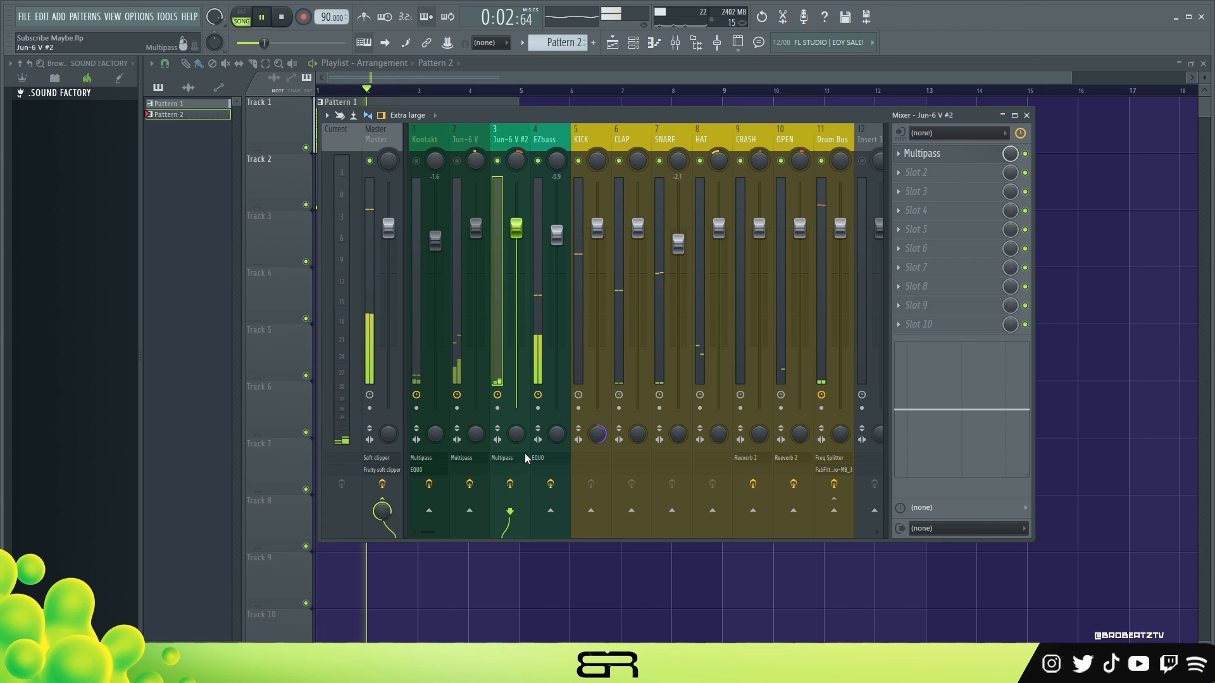
key("space")
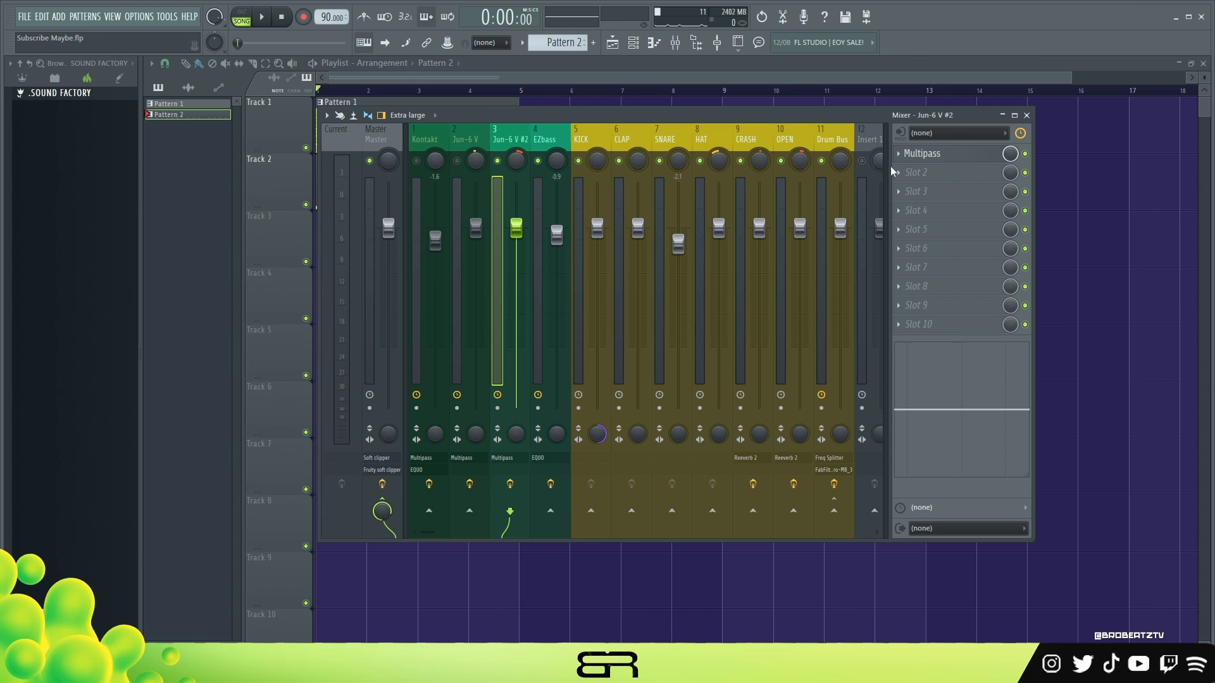
Step: Set the Jun-6 V track's mid EQ band to -4.0 dB and view its Multipass effect
left_click(462, 142)
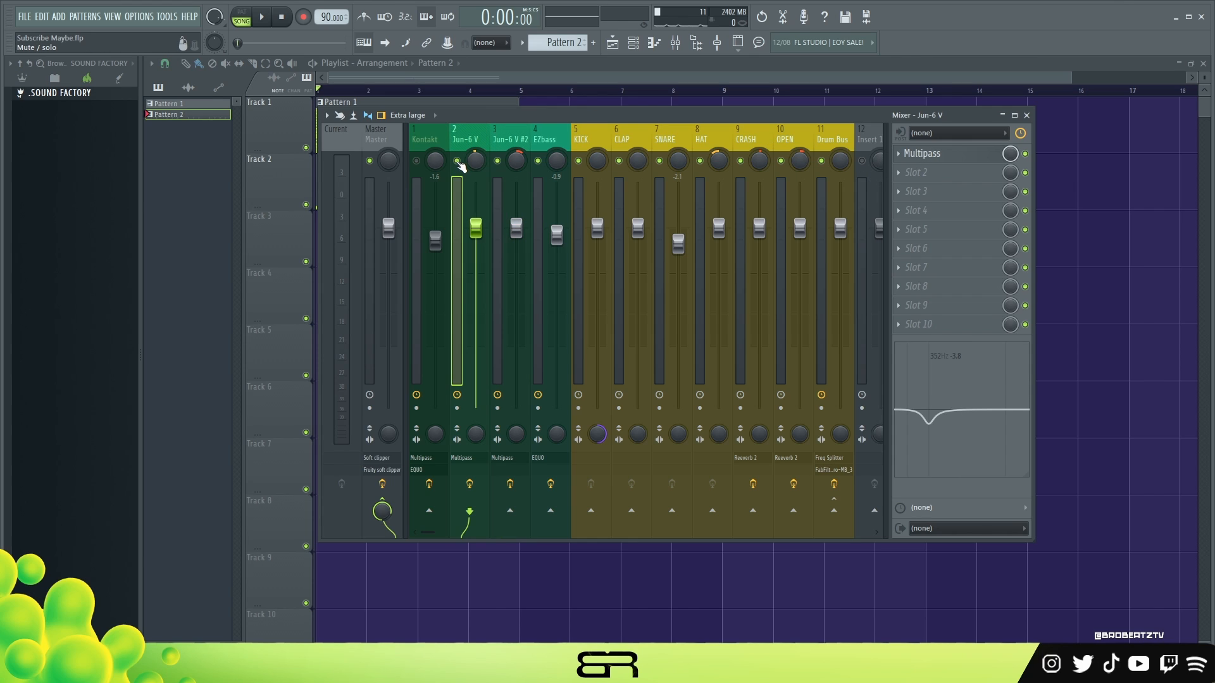
left_click_drag(929, 419, 929, 425)
left_click(935, 154)
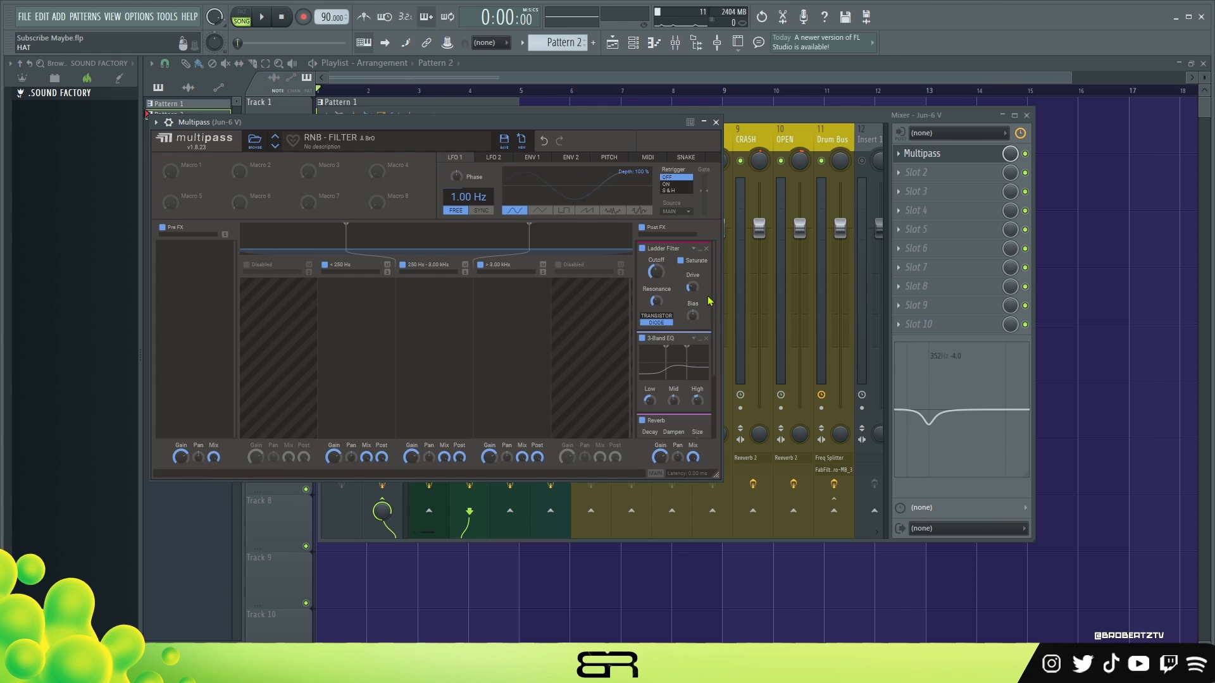
left_click(715, 123)
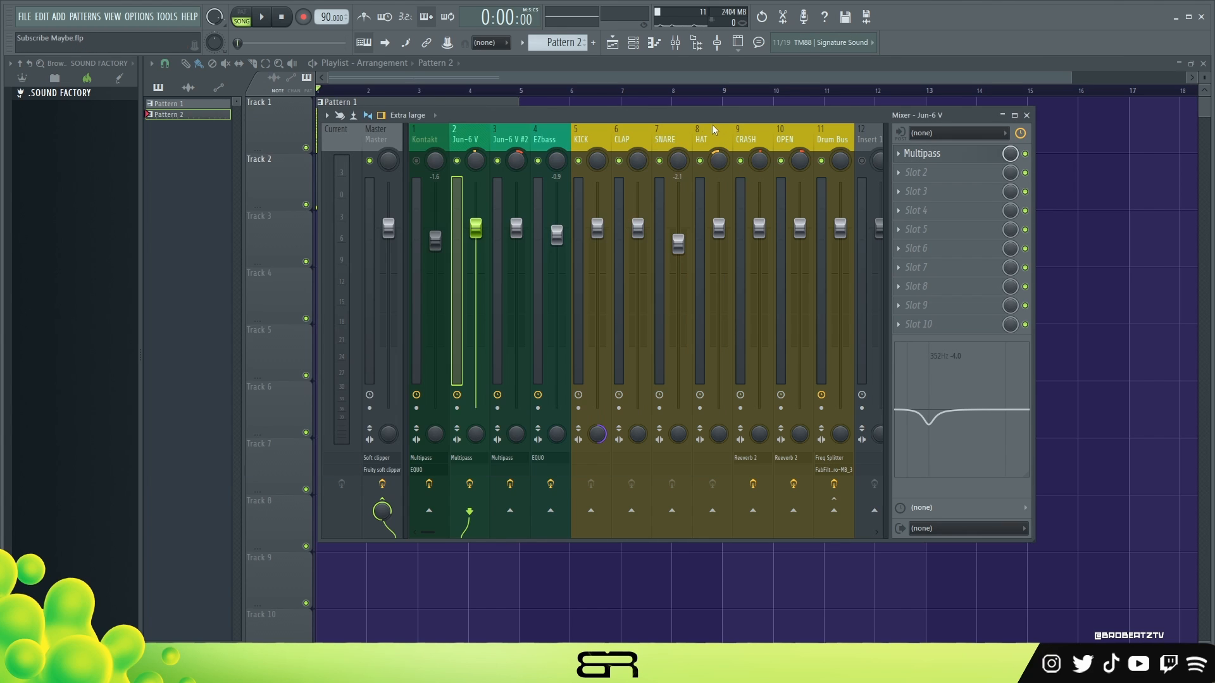
Step: Compare song playback with the Jun-6 V track's effects off and on
left_click(480, 486)
key("space")
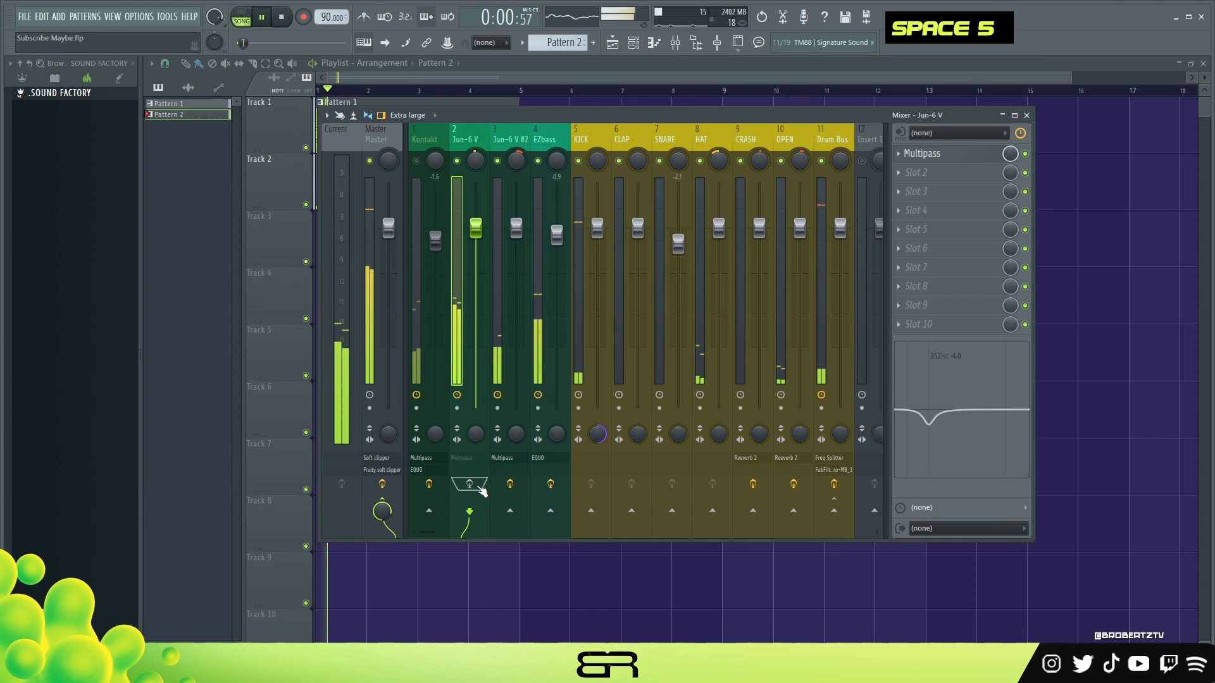
key("space")
left_click(480, 486)
key("space")
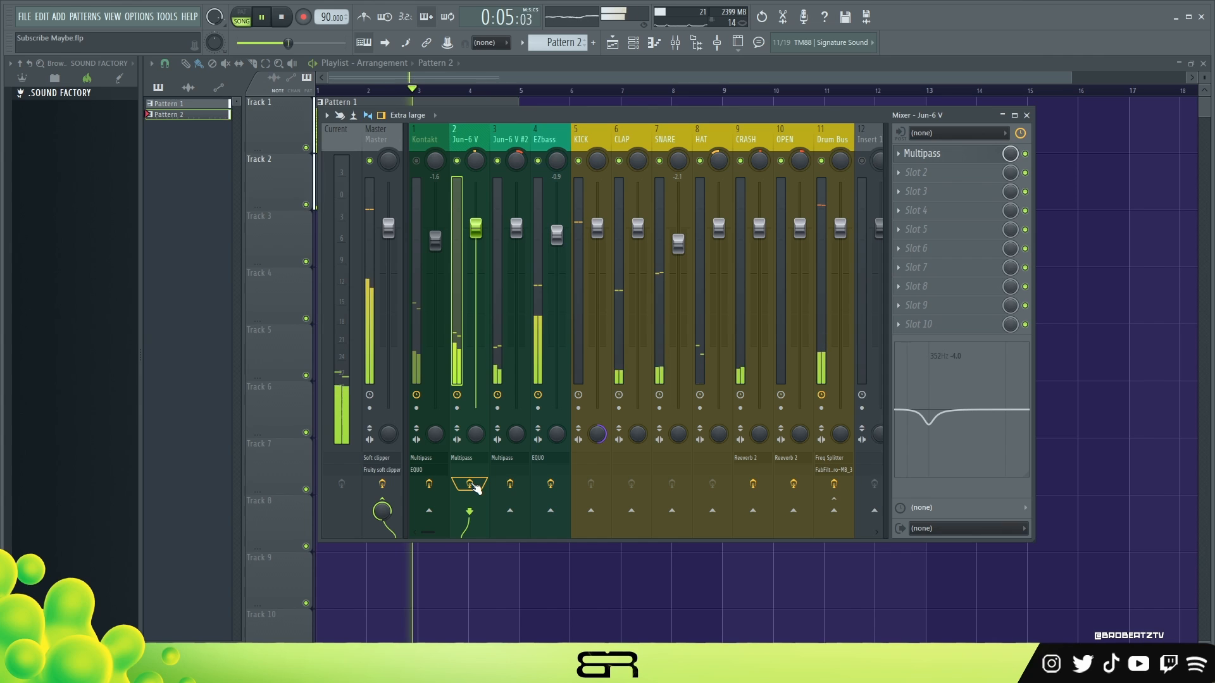
key("space")
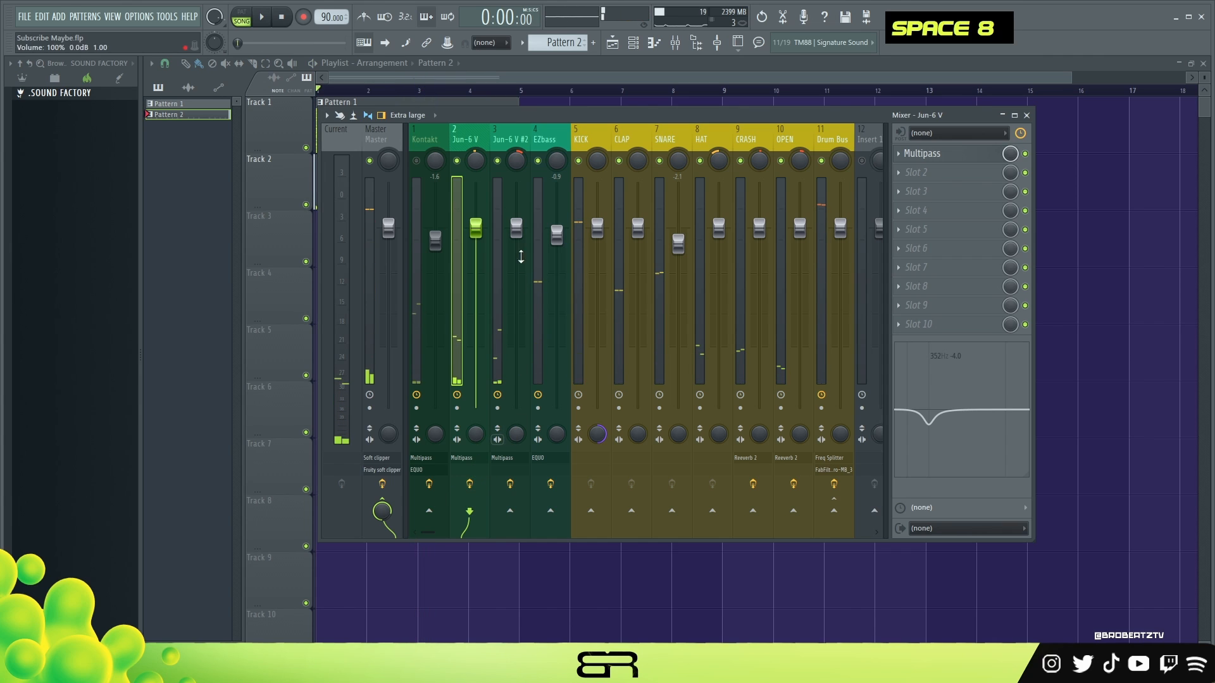
Step: Inspect the EQUO graphic EQ and the Multipass band effects on the Kontakt track
left_click(426, 146)
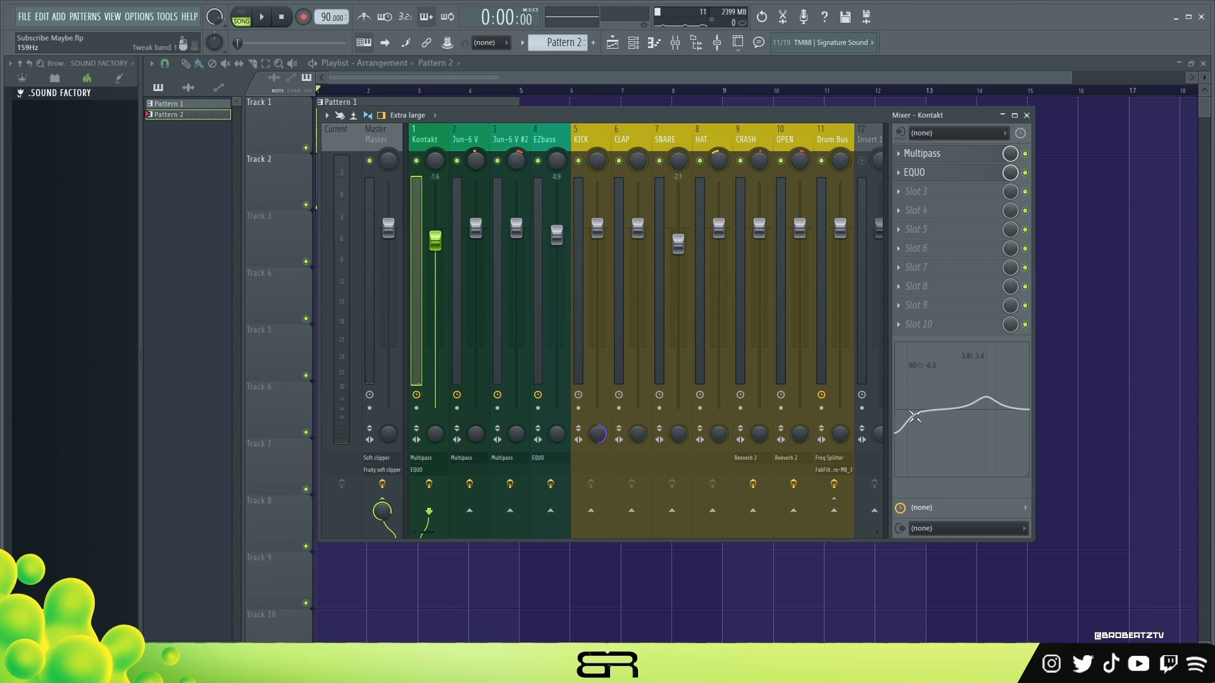
left_click(927, 172)
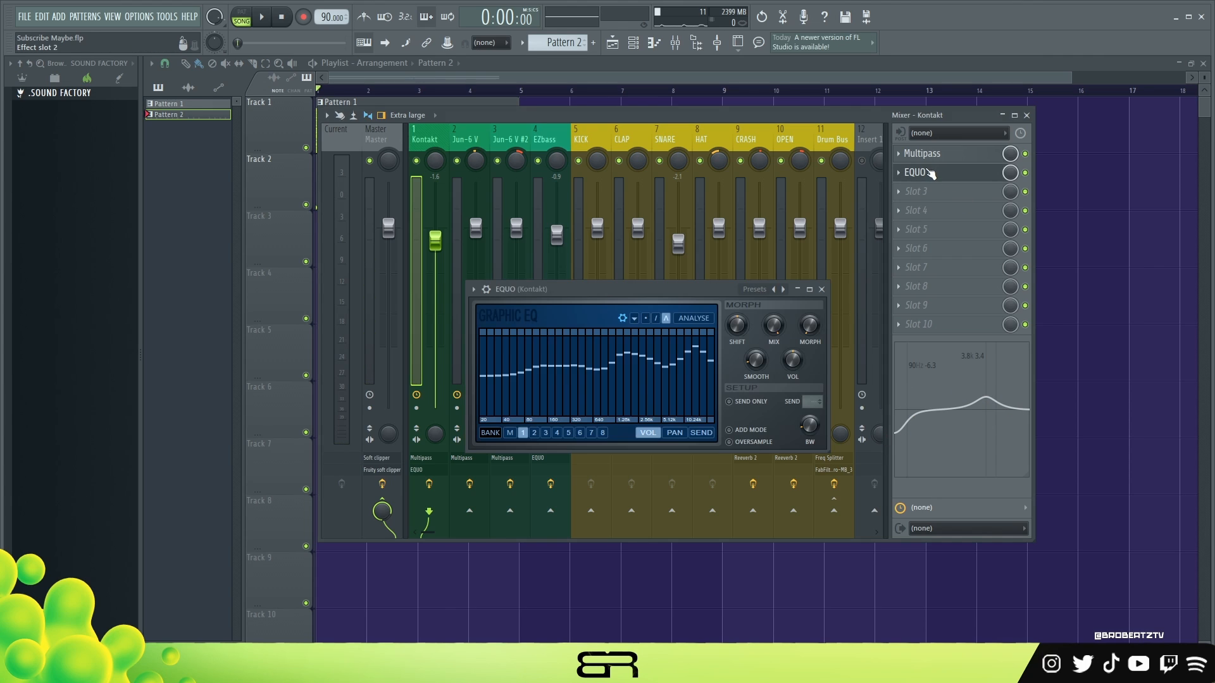
left_click_drag(716, 290, 739, 276)
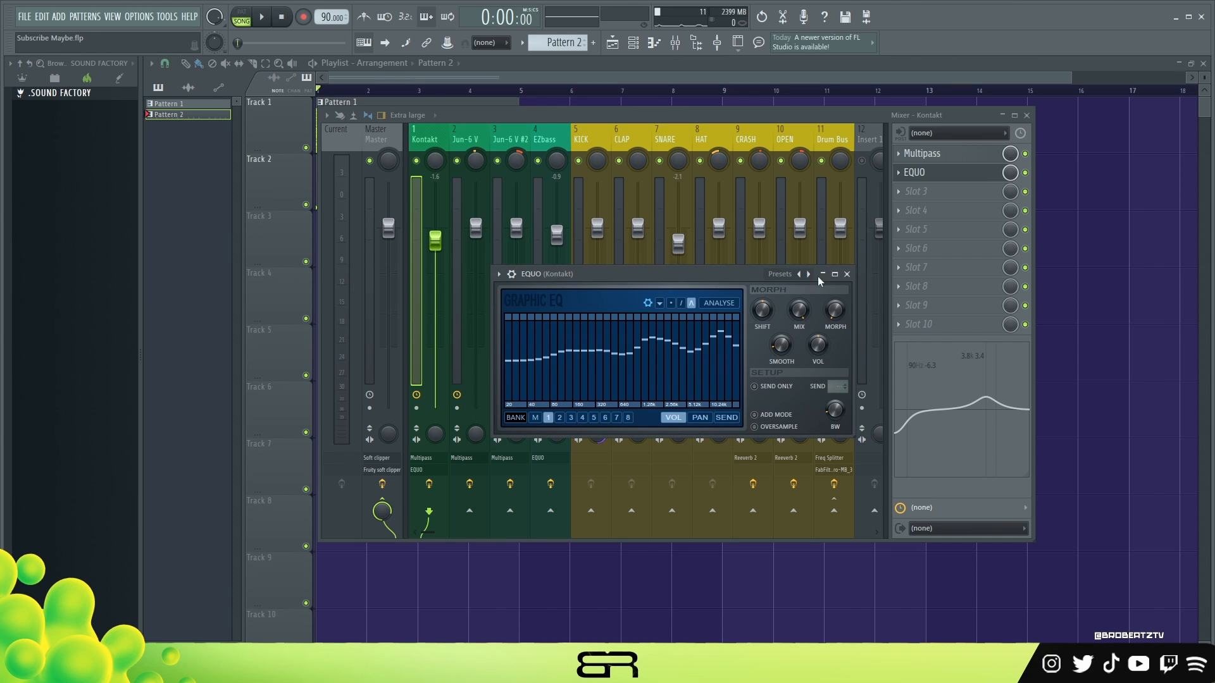
left_click(847, 275)
left_click(949, 154)
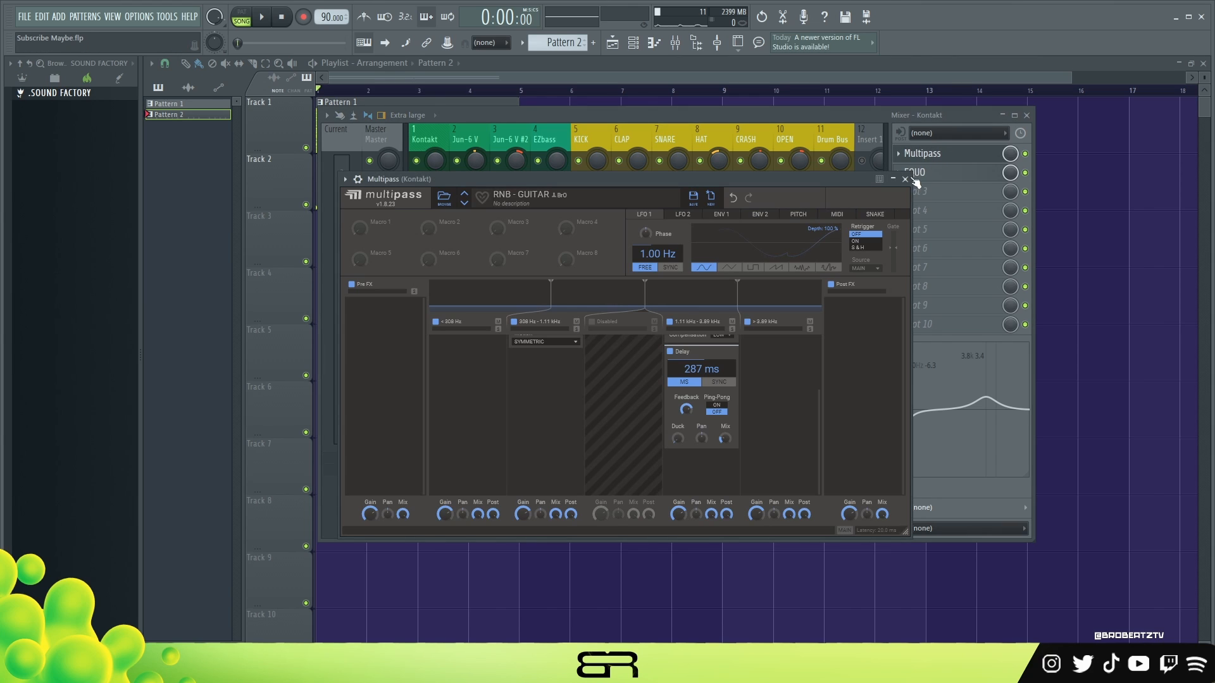
scroll(703, 361, "up", 1)
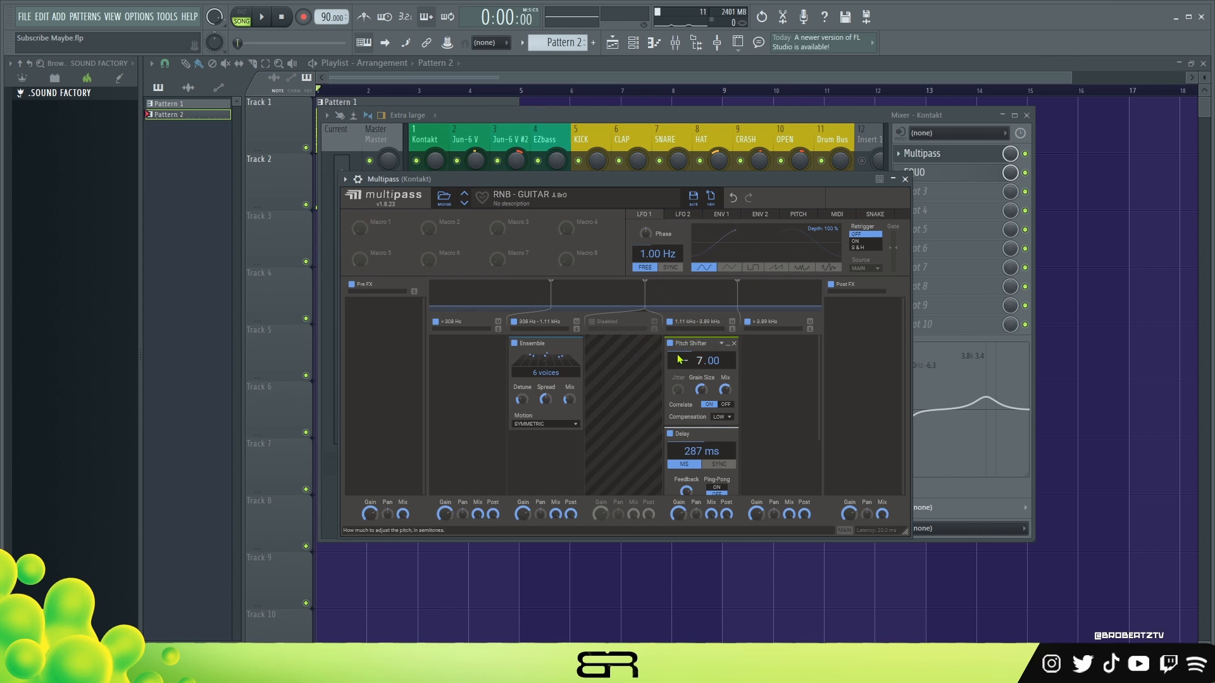
scroll(681, 379, "down", 2)
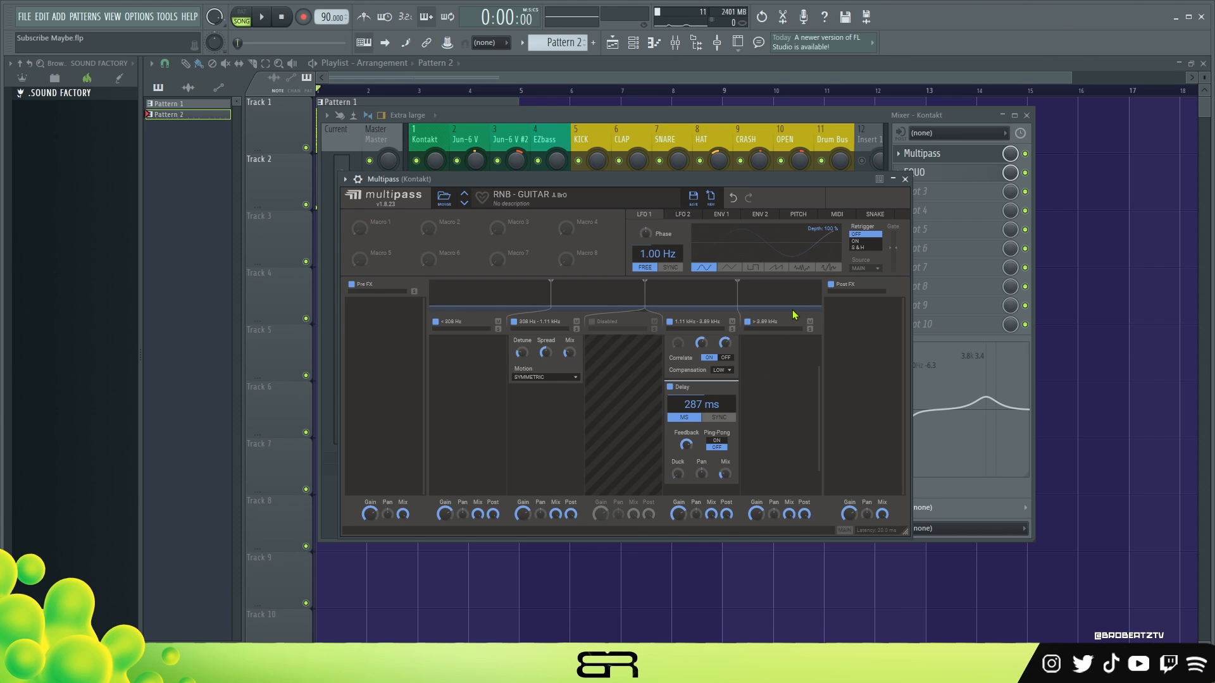
left_click(905, 179)
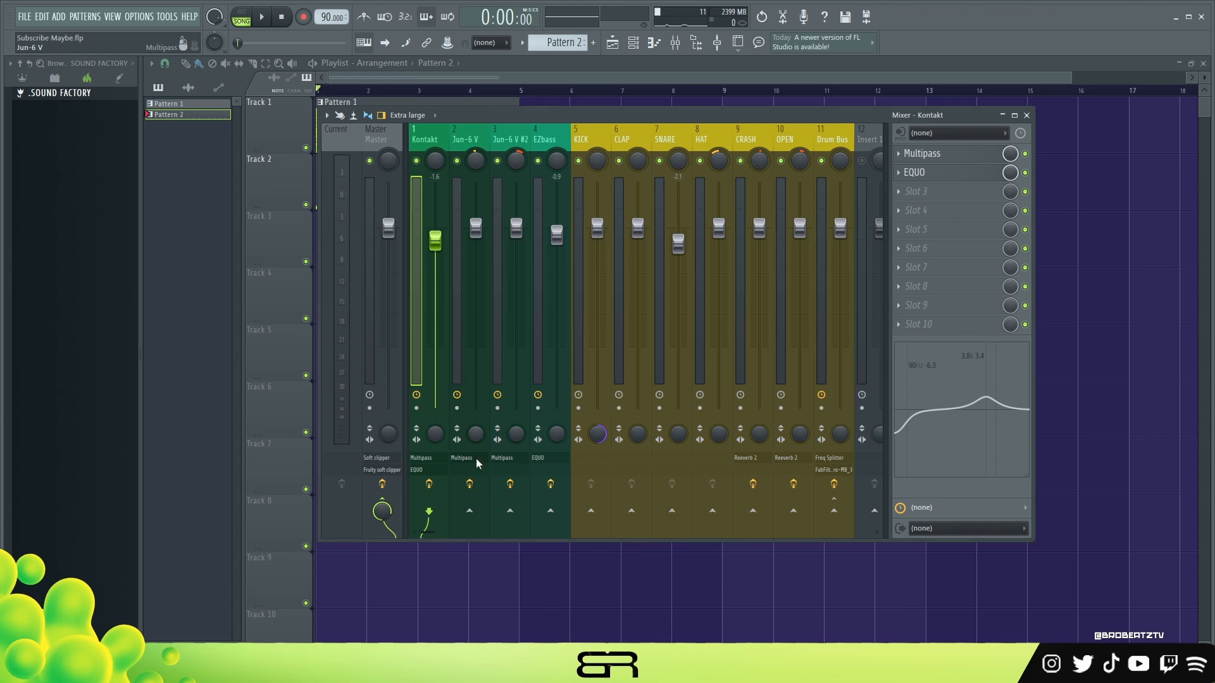
Step: Turn off the Kontakt track's effects, mute Jun-6 V and Jun-6 V #2, and play the song
left_click(432, 486)
key("space")
key("space")
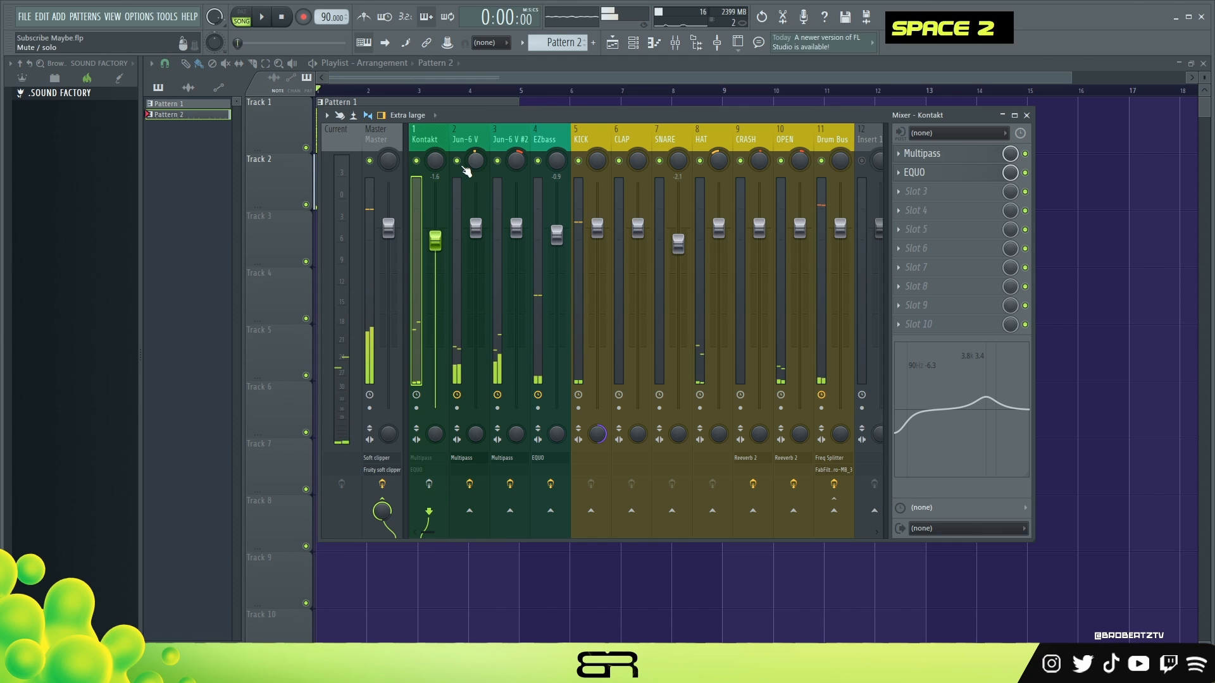
left_click(457, 160)
left_click(498, 160)
key("space")
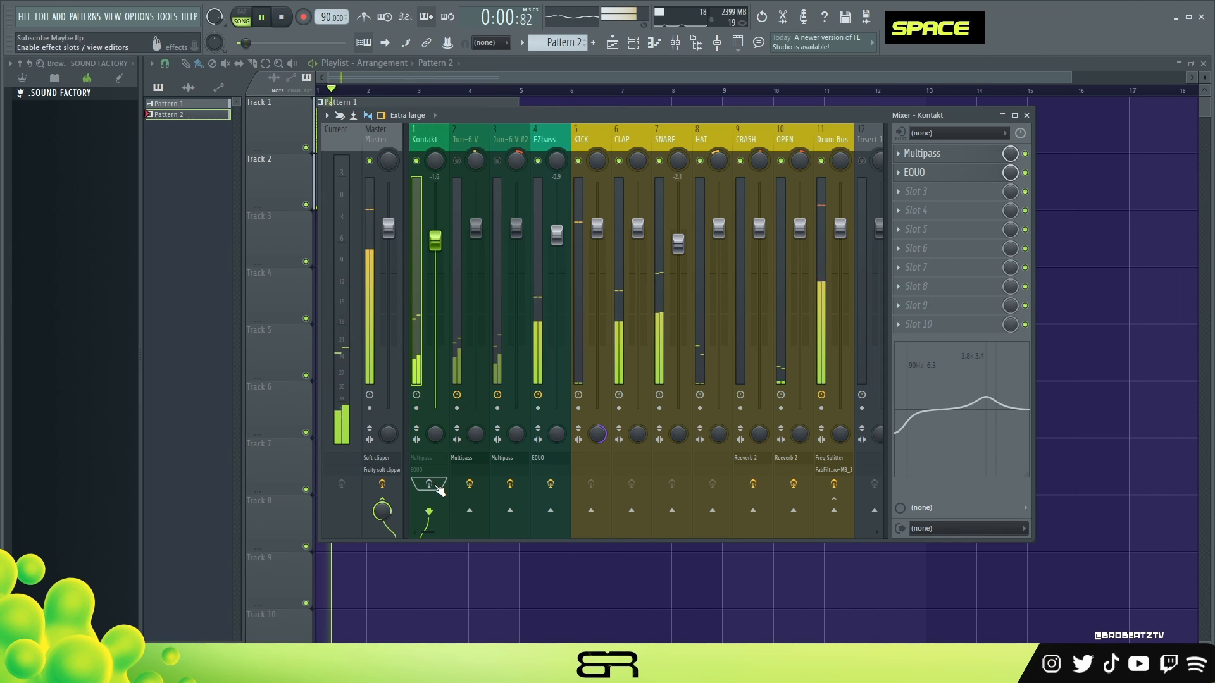
key("space")
Step: Raise the Kontakt track's volume to -1.4 dB and compare playback with its effects off and back on
scroll(437, 269, "up", 1)
key("space")
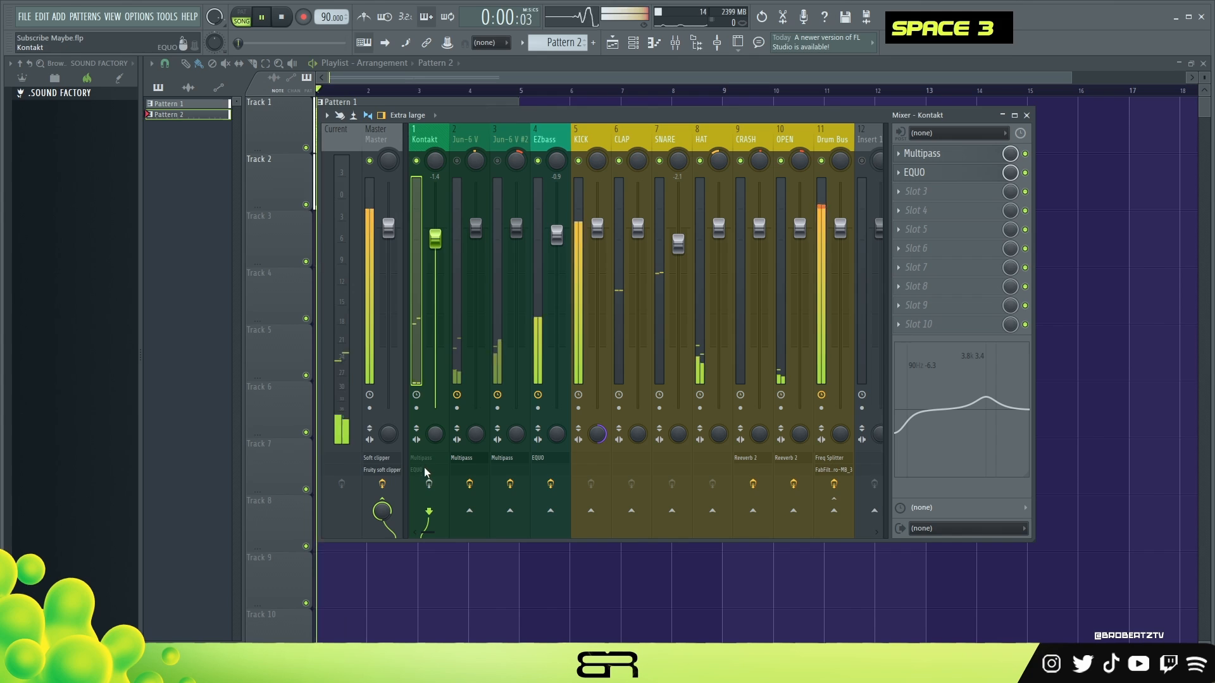
left_click(430, 486)
key("space")
key("space")
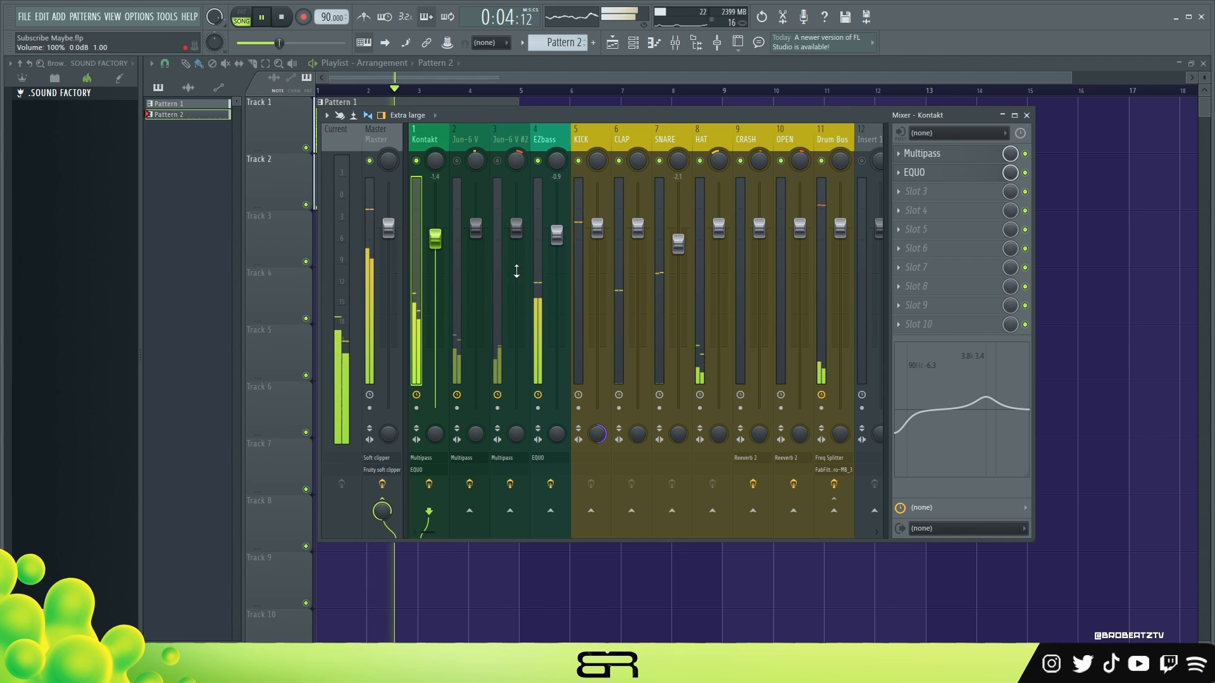
key("space")
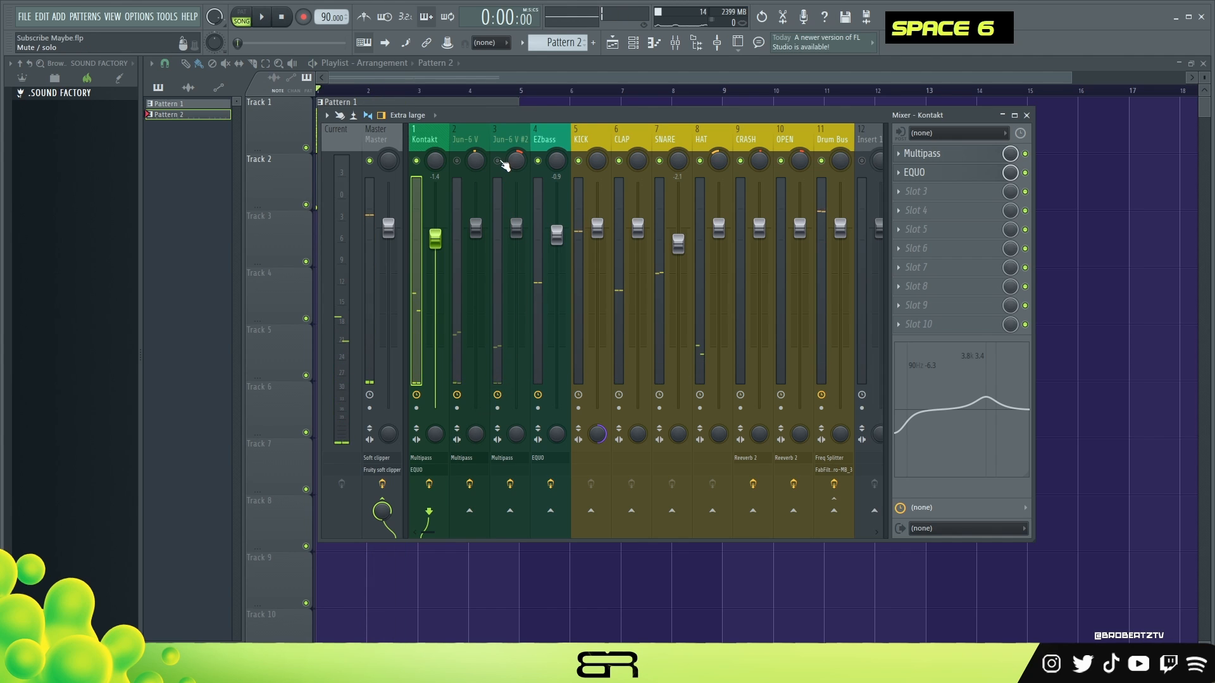
Step: Unmute the Jun-6 V and Jun-6 V #2 tracks and play the full mix from the beginning
right_click(501, 162)
double_click(320, 90)
key("space")
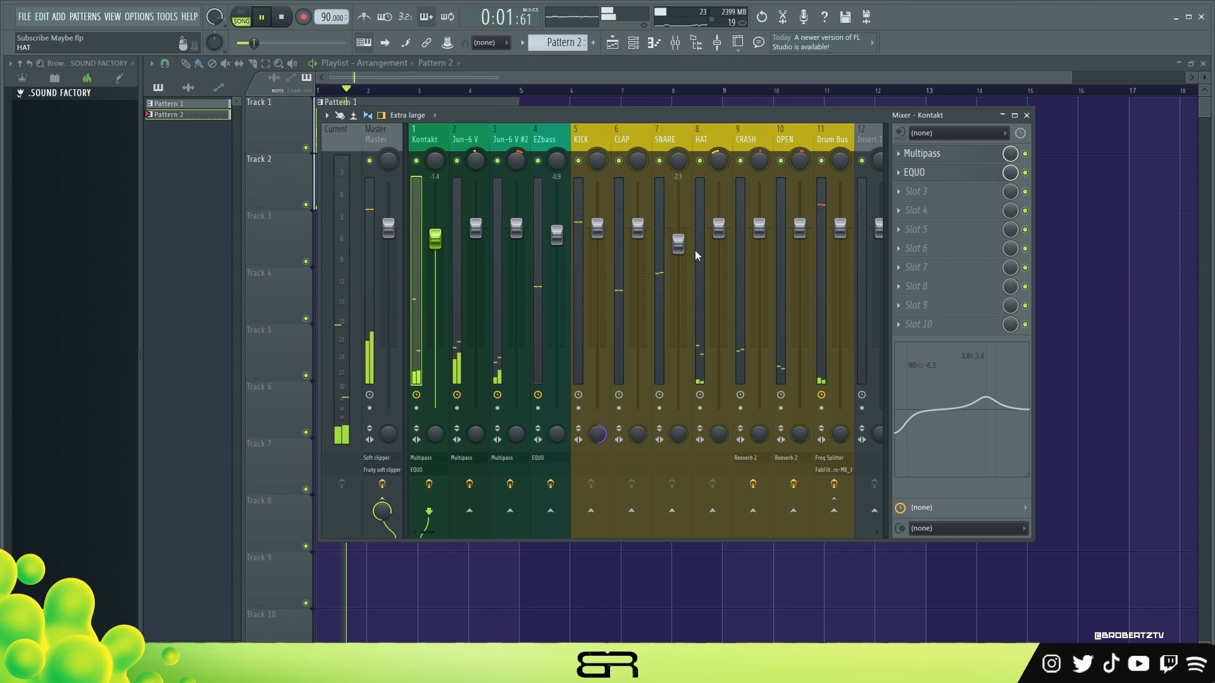
key("space")
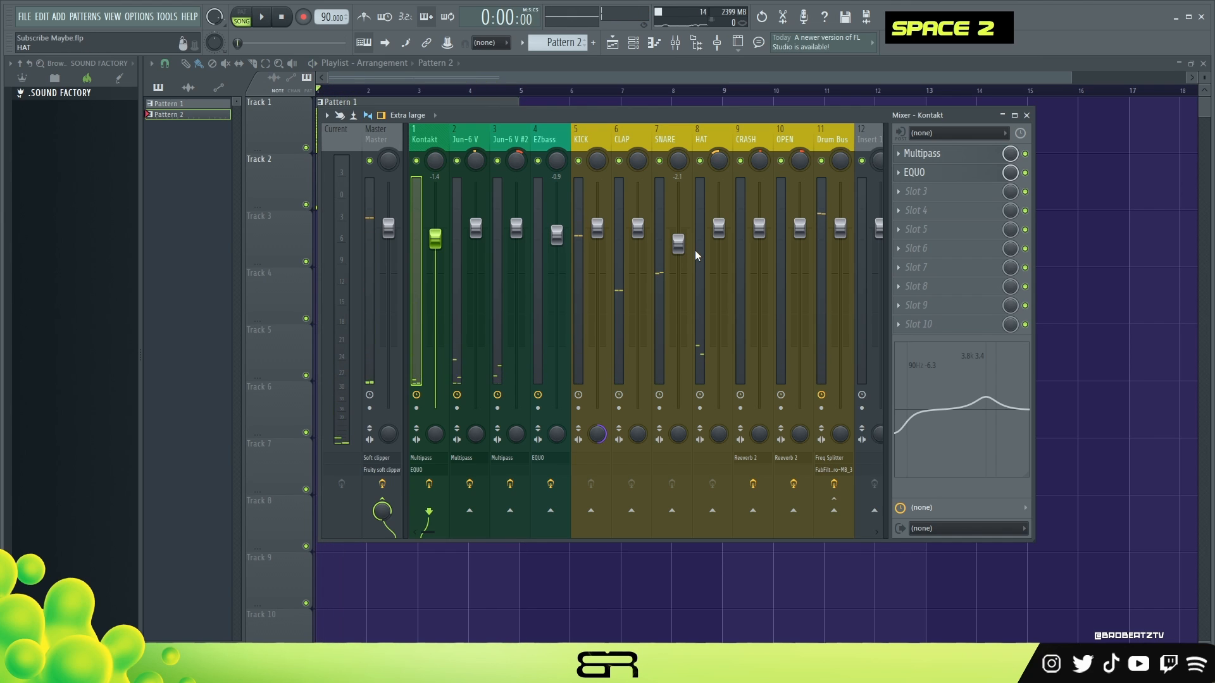